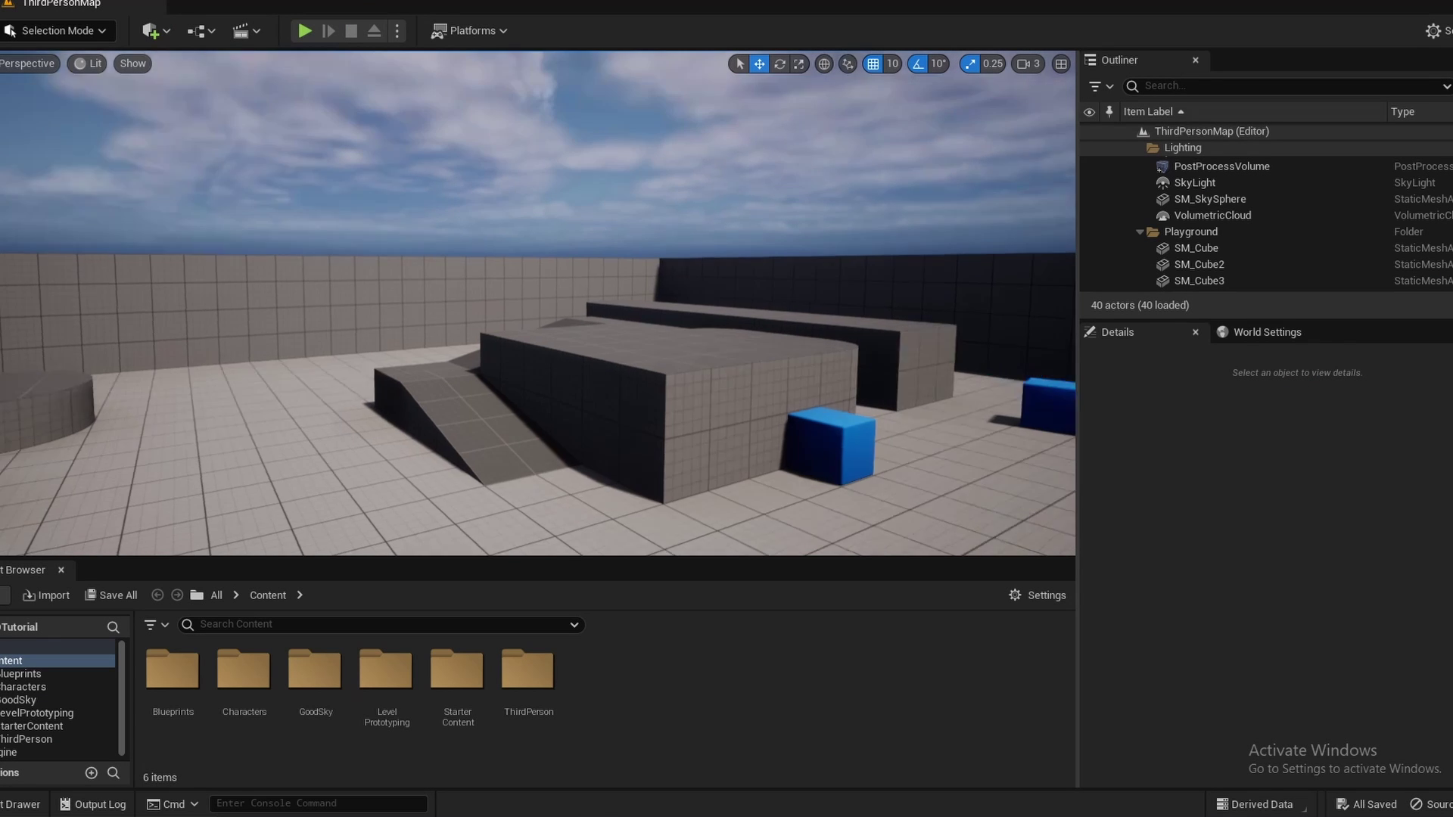
right_drag(454, 469, 397, 484)
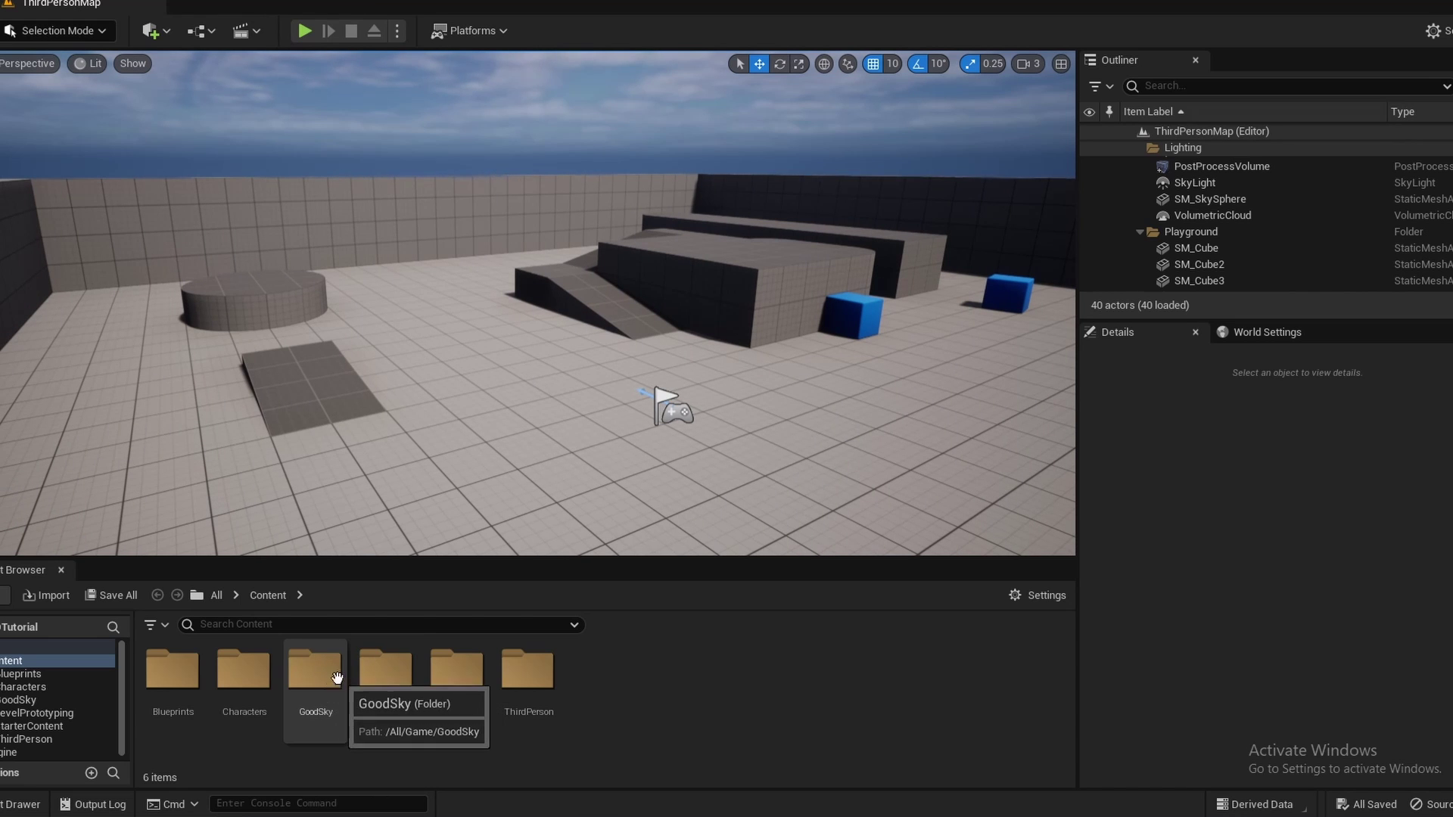
right_drag(516, 416, 556, 397)
right_drag(424, 436, 420, 435)
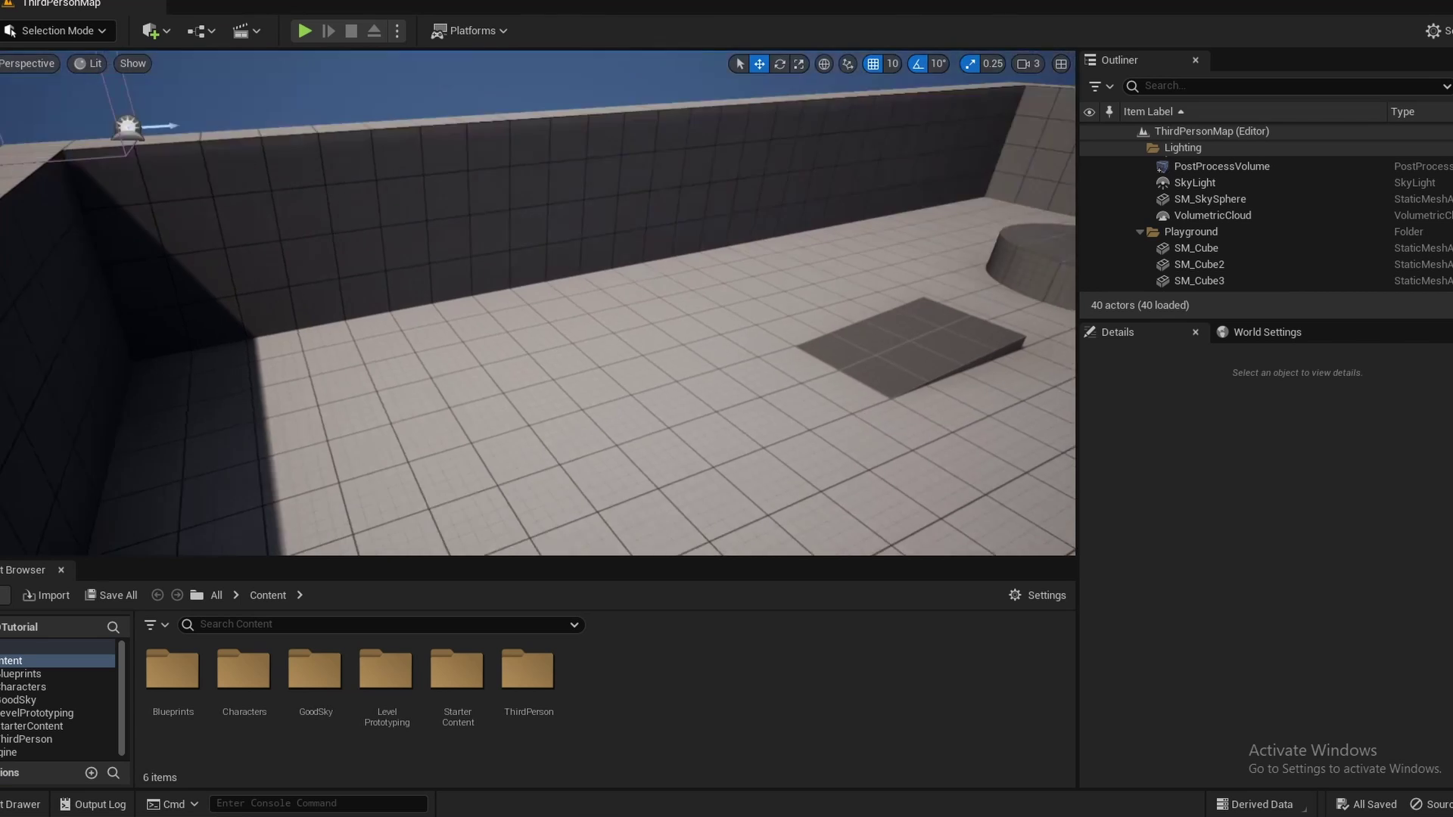
right_drag(421, 435, 416, 431)
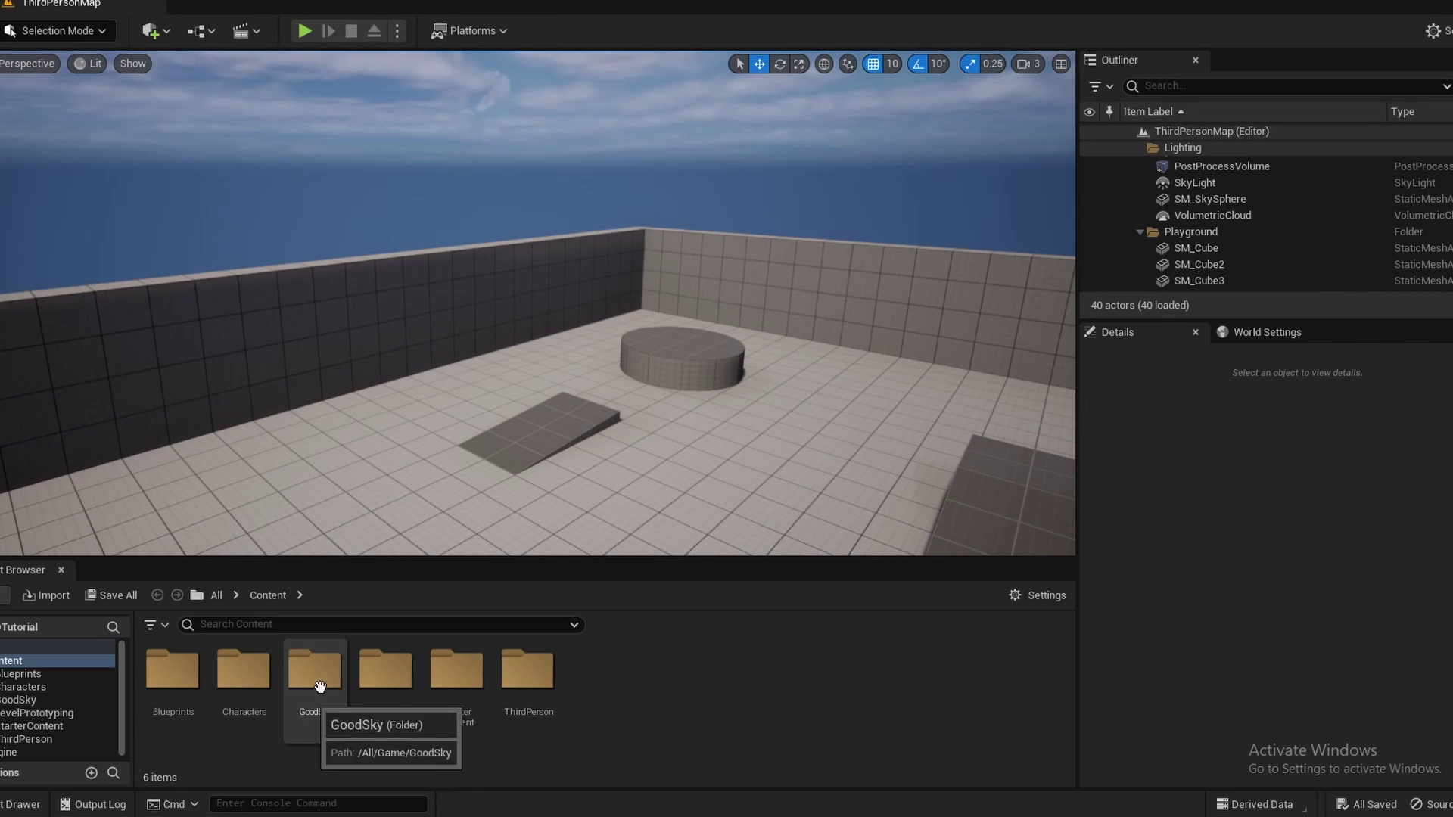
right_drag(431, 454, 503, 443)
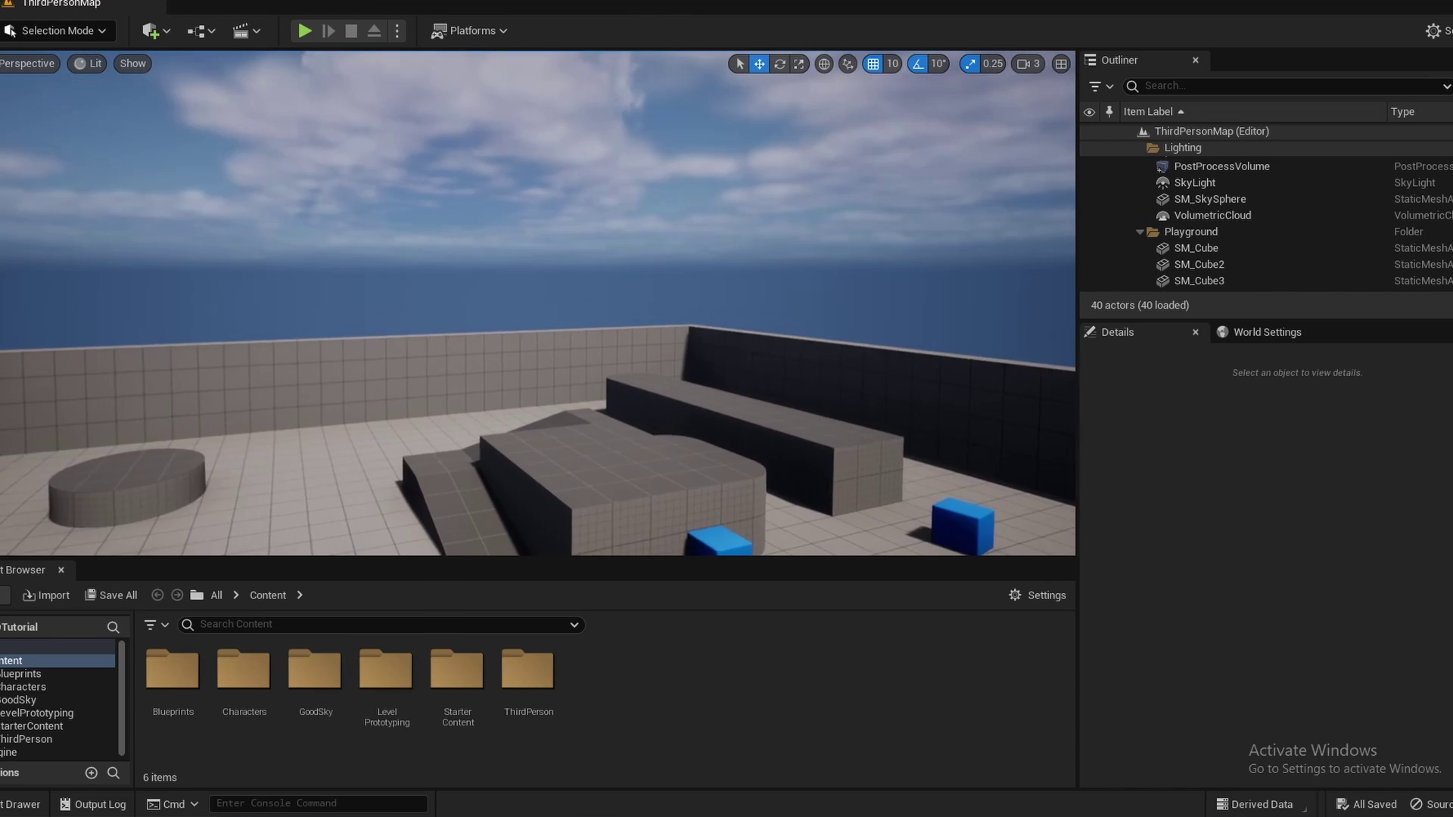
right_drag(545, 363, 530, 424)
Place the BP_GoodSky blueprint from the GoodSky Blueprint folder into the level near the ramp structure.
double_click(324, 711)
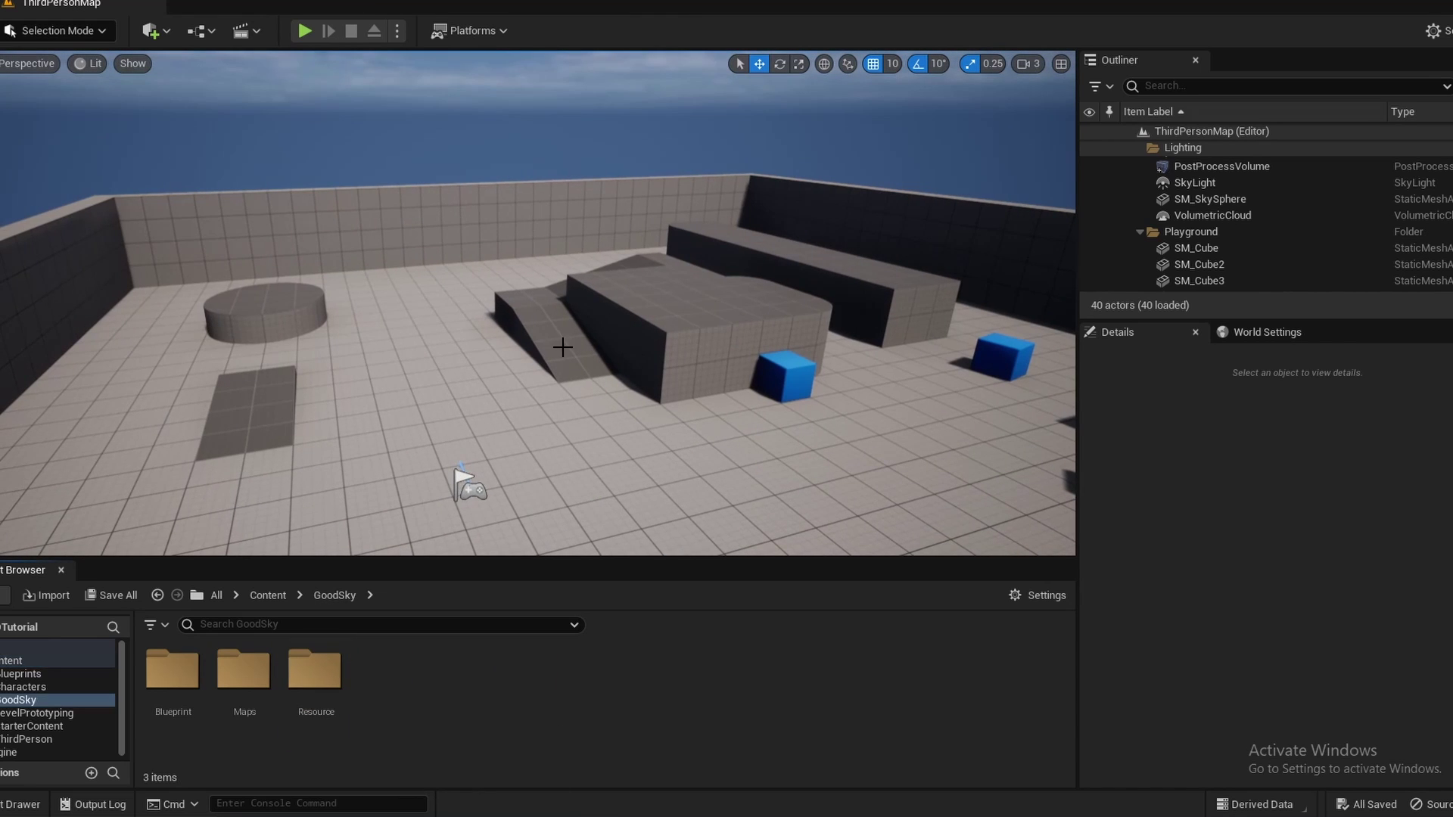
right_drag(562, 347, 558, 318)
double_click(173, 669)
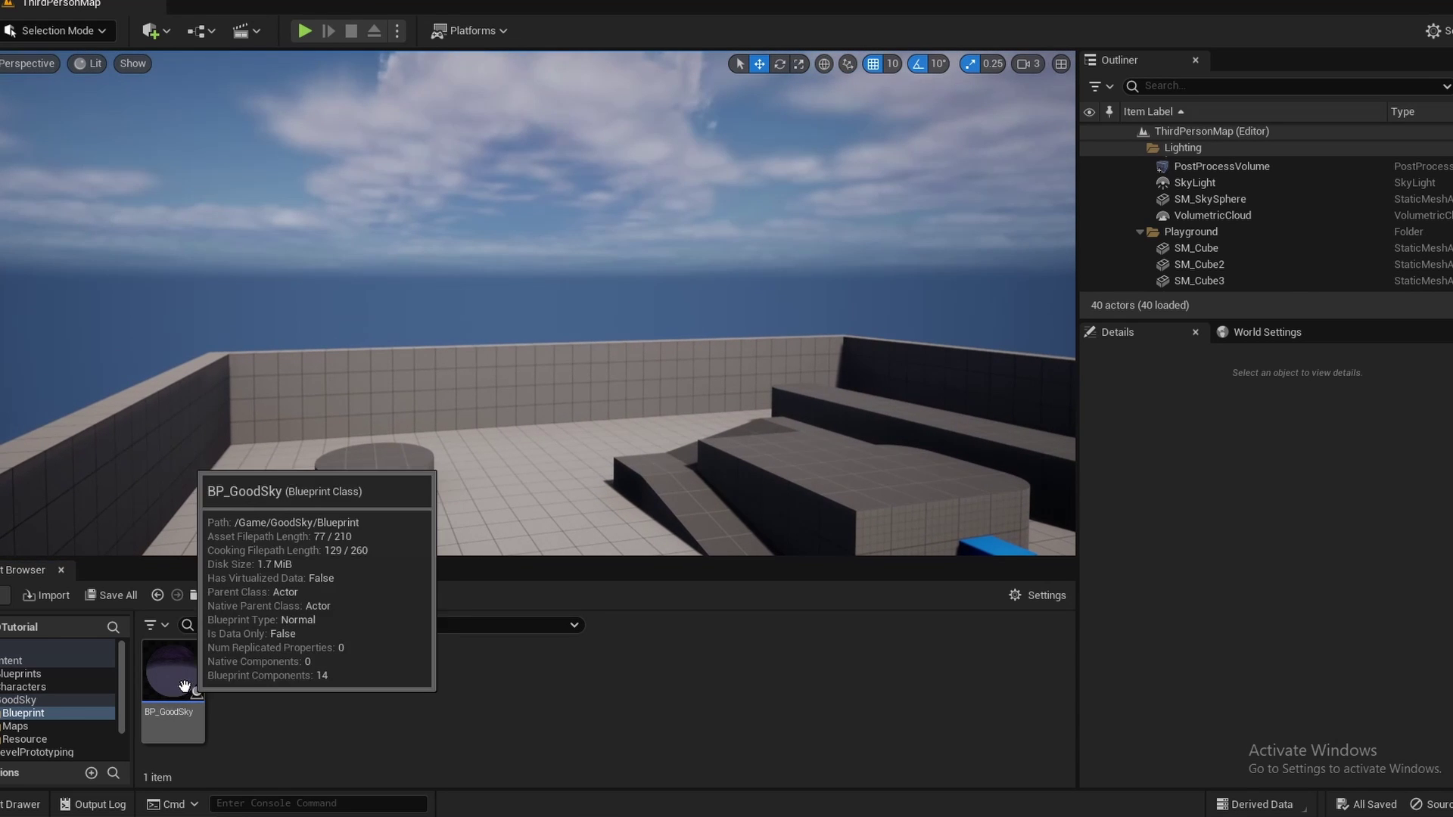
drag(189, 644, 697, 508)
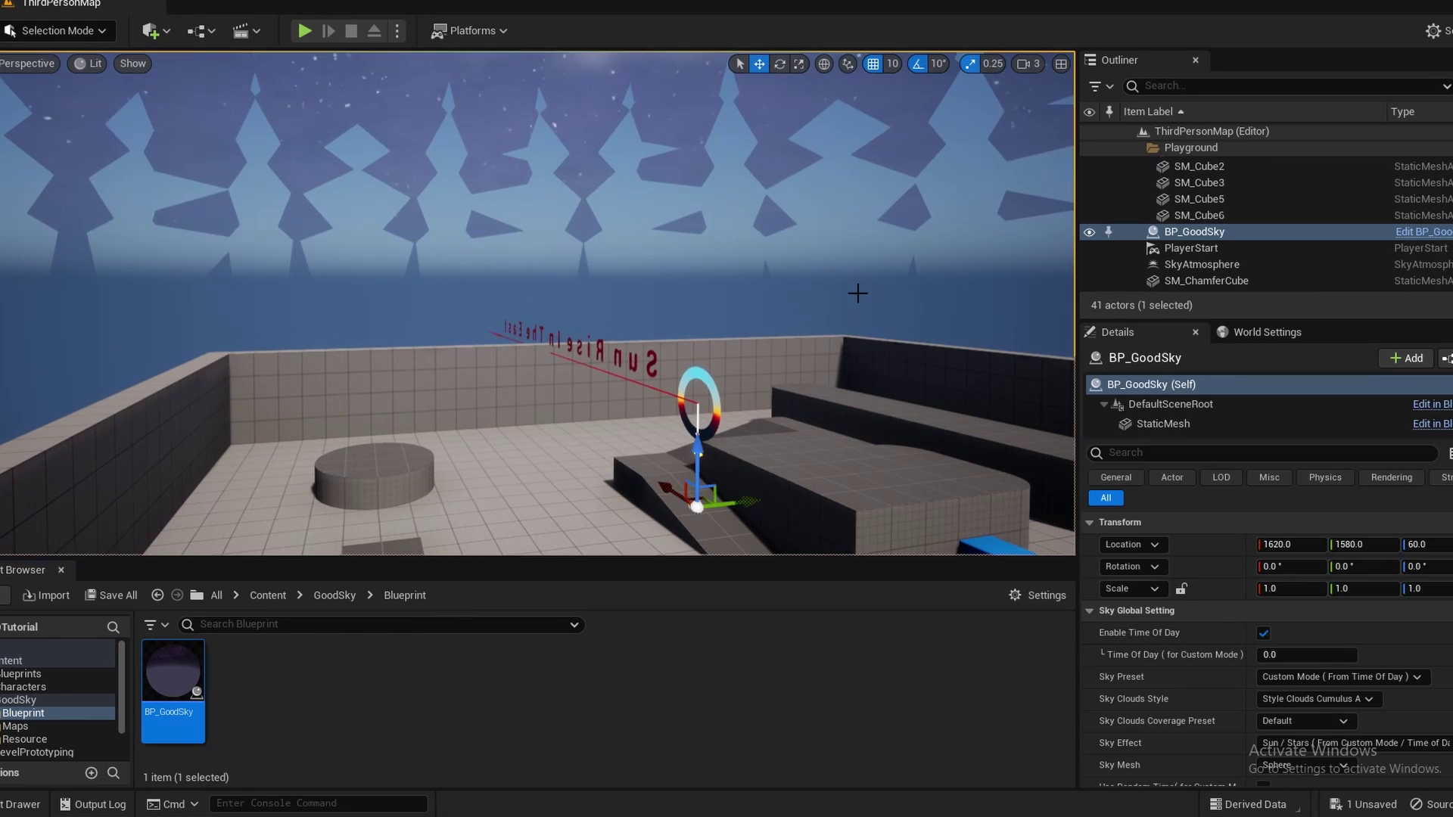
Inspect the sky from several directions and look through the level's actors for existing sky objects.
right_drag(855, 292, 889, 273)
key(w)
right_drag(398, 463, 292, 447)
right_drag(556, 282, 635, 236)
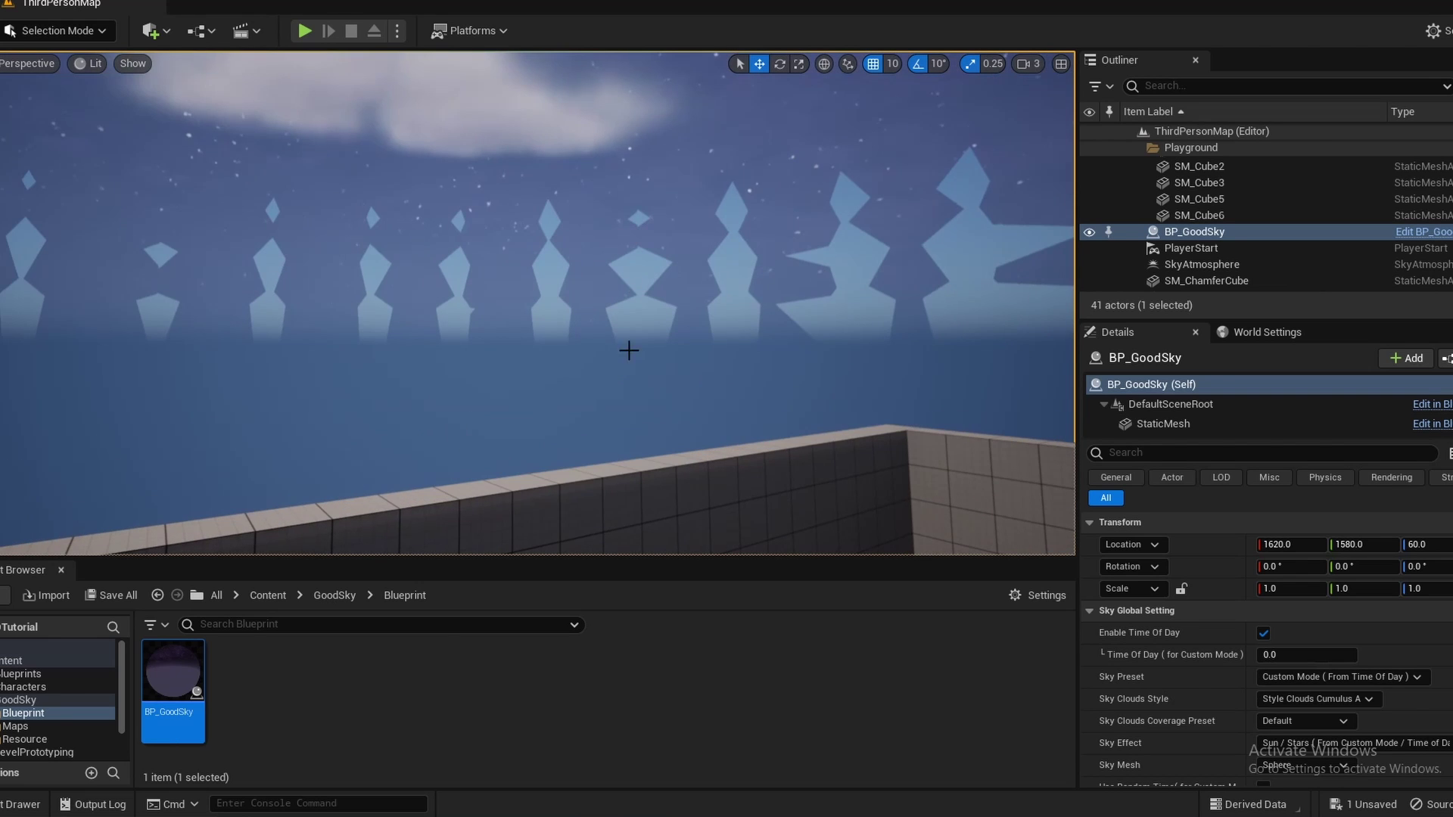
right_drag(625, 362, 624, 355)
scroll(1216, 216, down, 3)
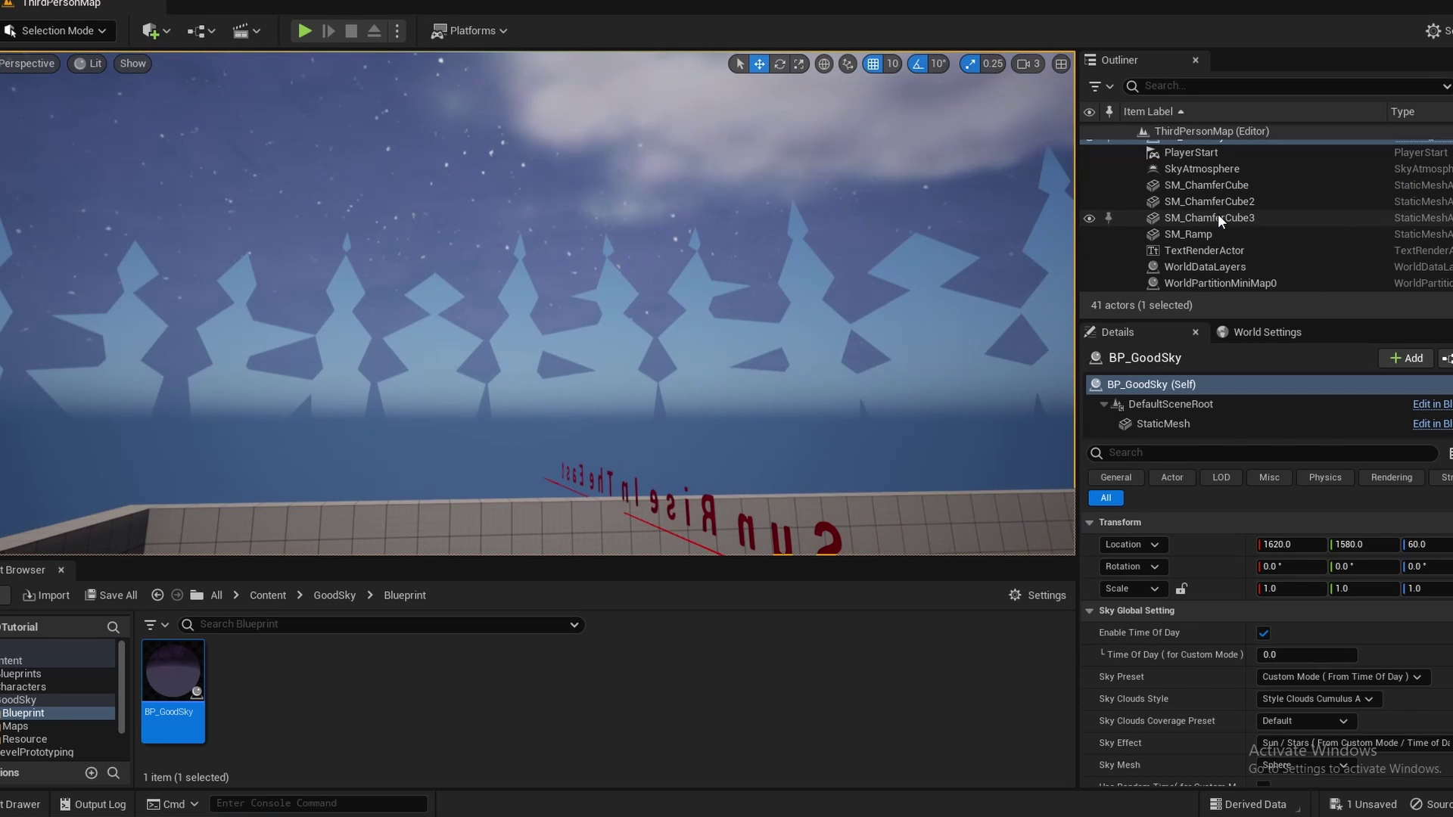
scroll(1224, 260, up, 10)
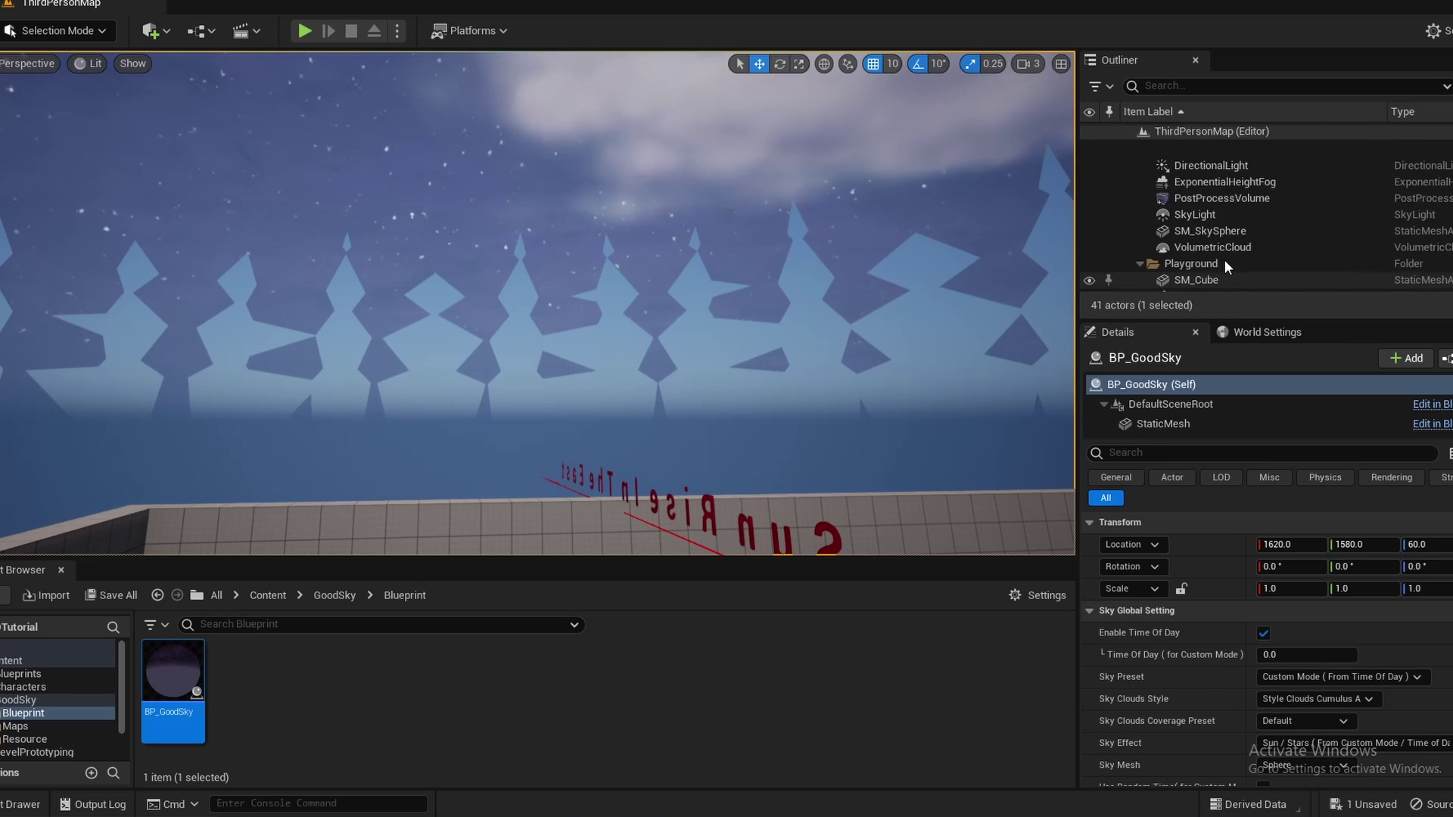
scroll(1224, 260, down, 3)
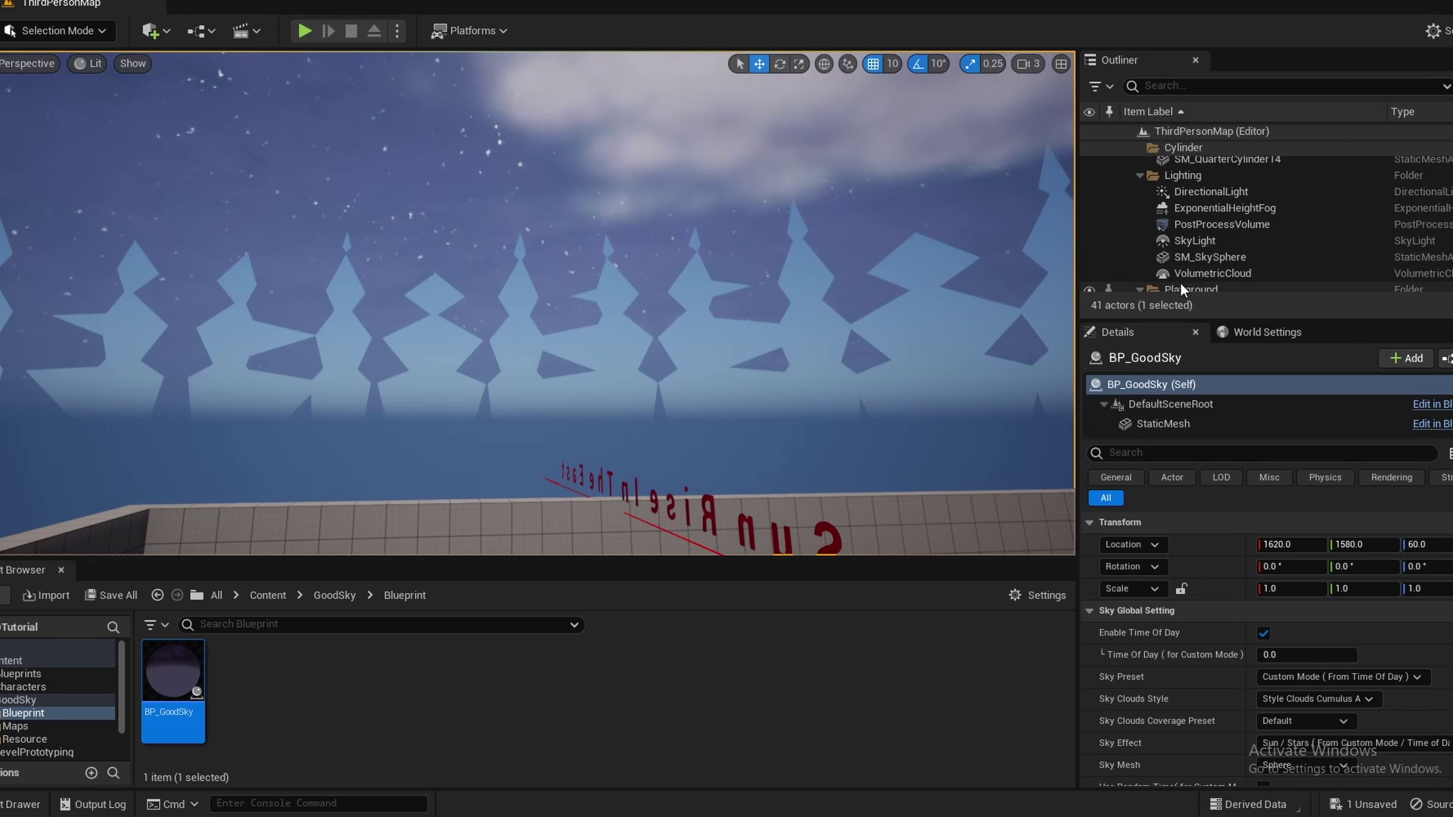
scroll(1178, 272, up, 2)
scroll(1177, 261, up, 10)
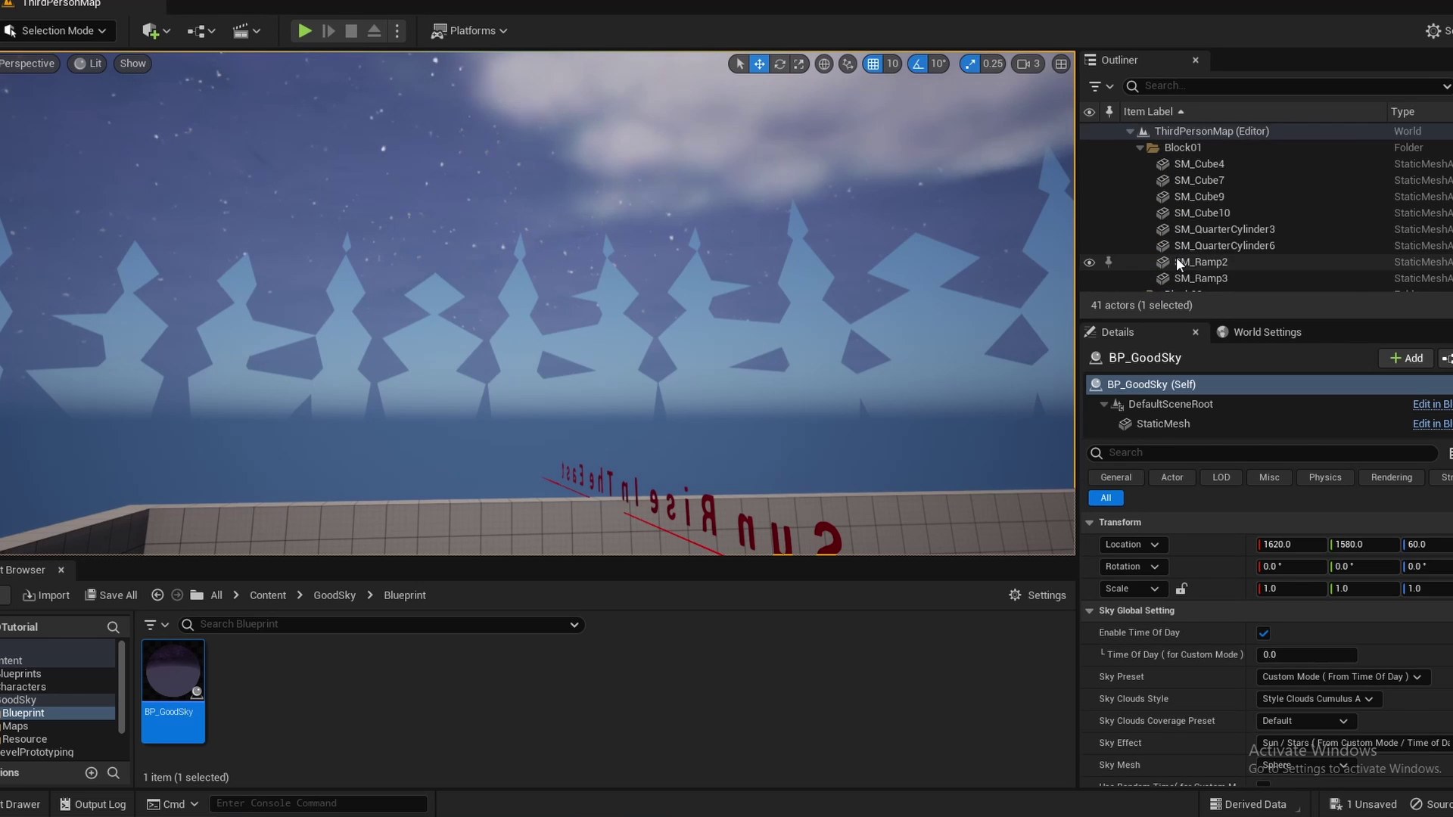
Search the level's actors for "skys" and delete SM_SkySphere.
click(1179, 87)
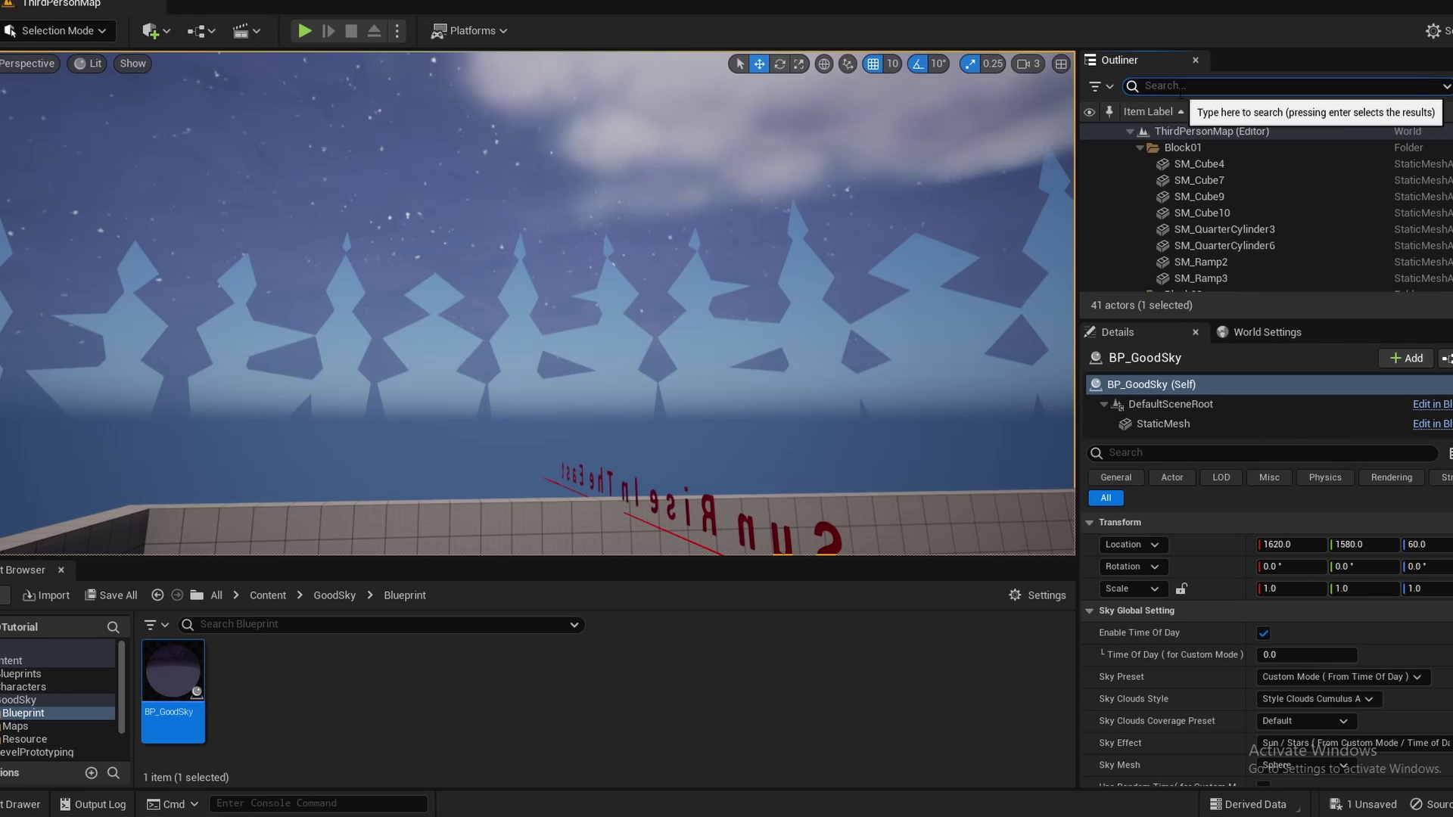
text(skys)
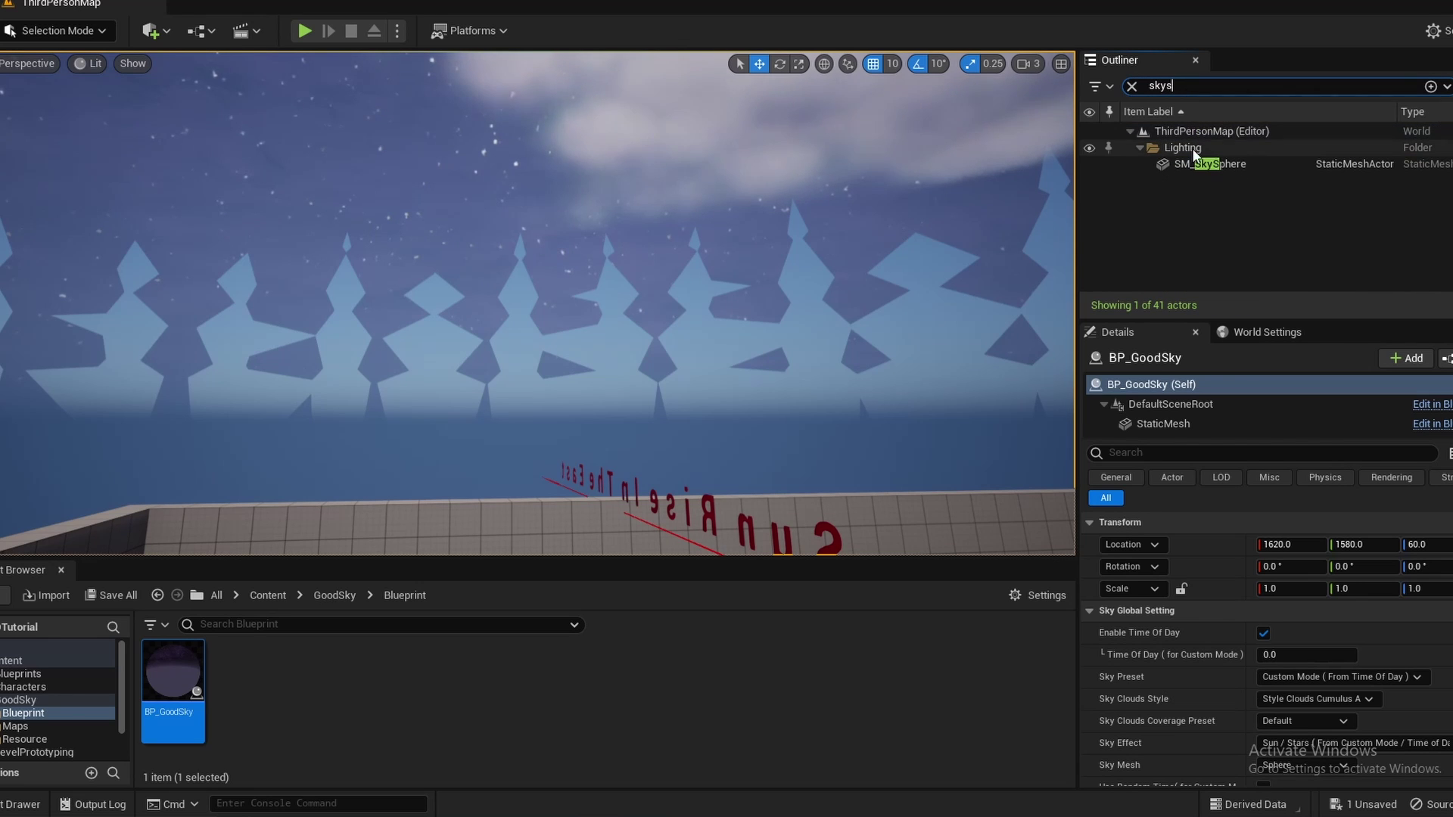
click(1199, 165)
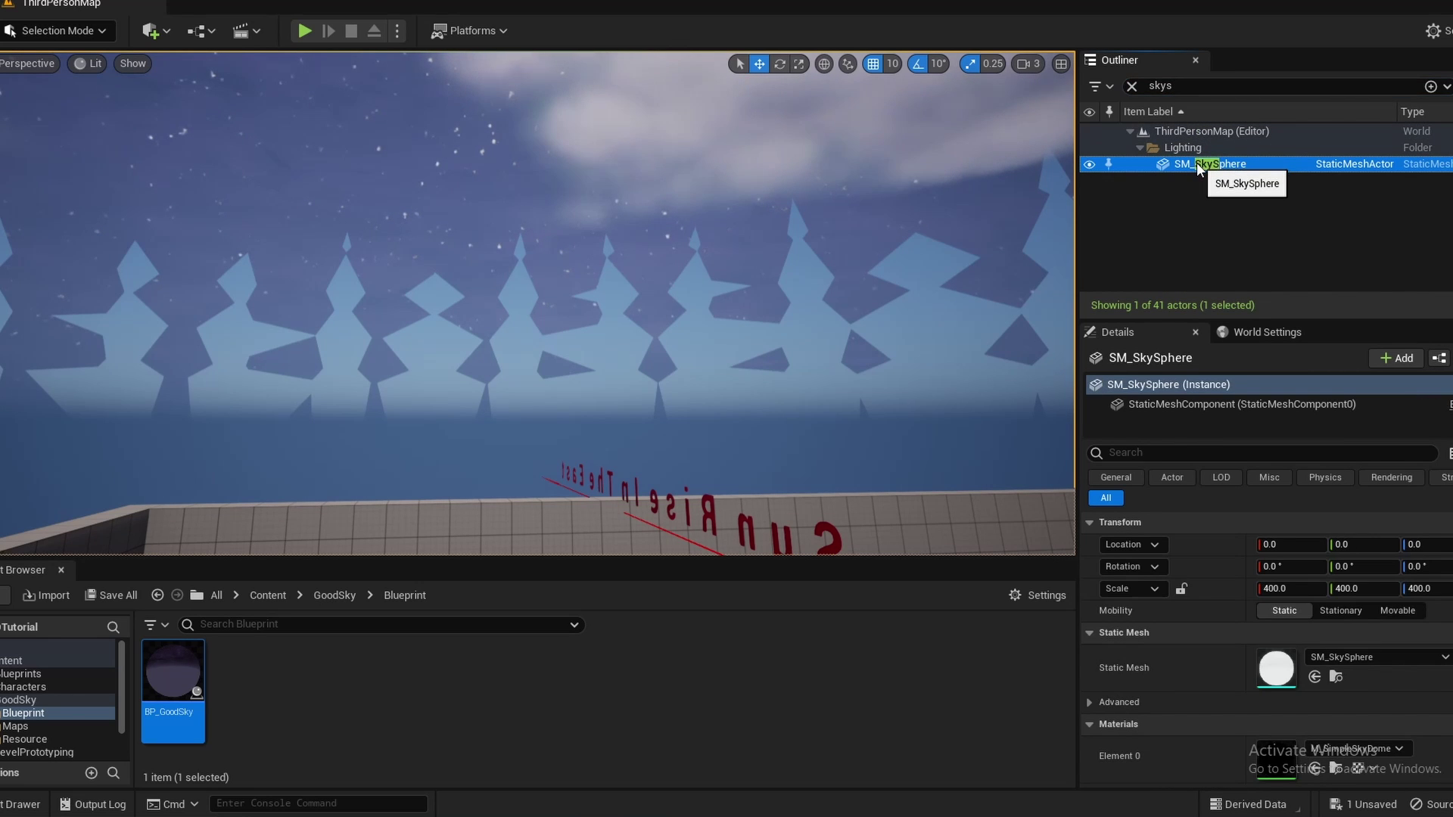
key(Delete)
Toggle the visibility of the VolumetricCloud actor to compare the sky with and without it, and leave it hidden.
right_drag(909, 315, 1044, 355)
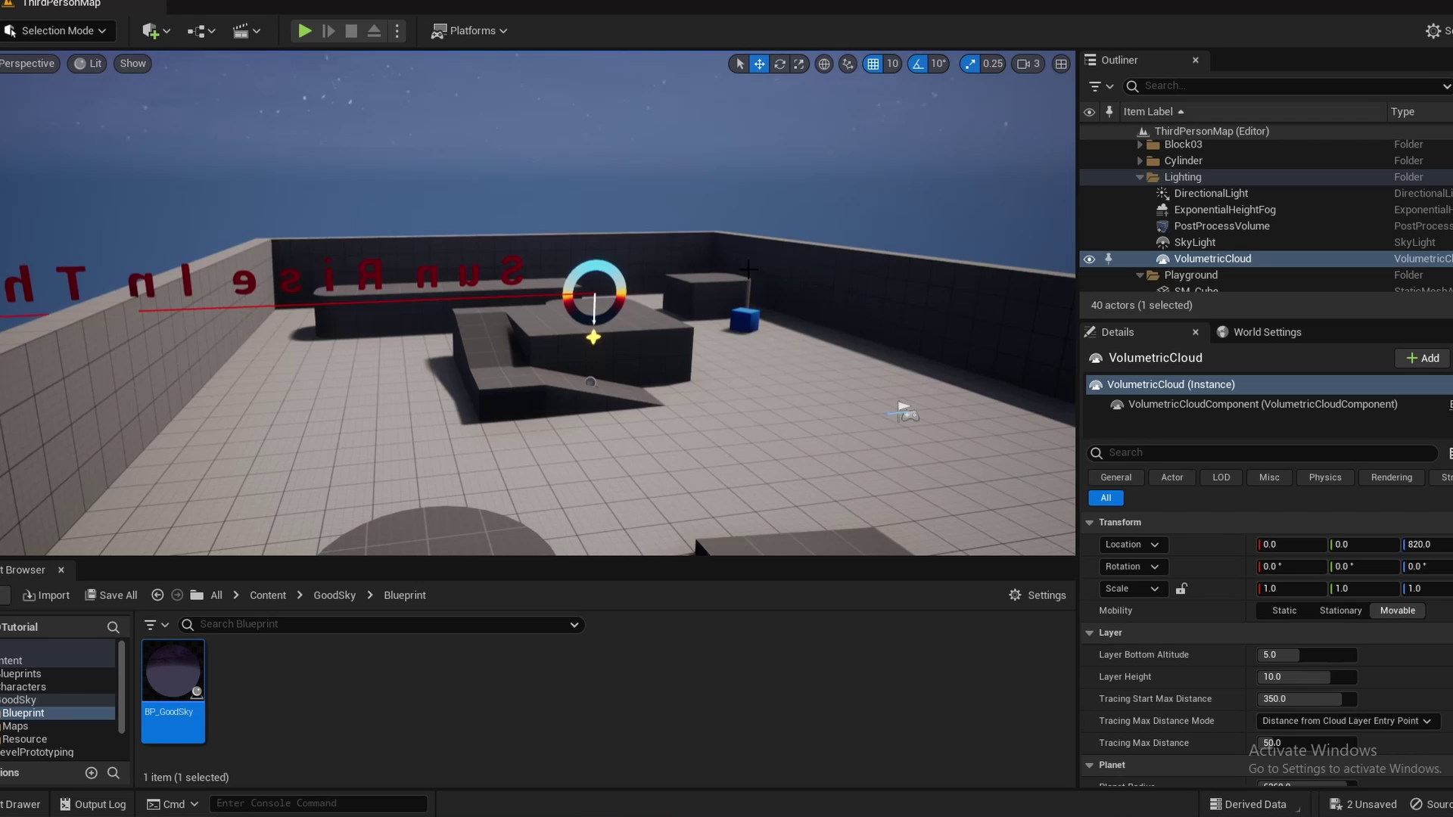
mouse_move(747, 269)
right_down()
mouse_move(707, 246)
mouse_move(733, 246)
right_up()
scroll(1232, 229, up, 2)
scroll(1232, 229, down, 2)
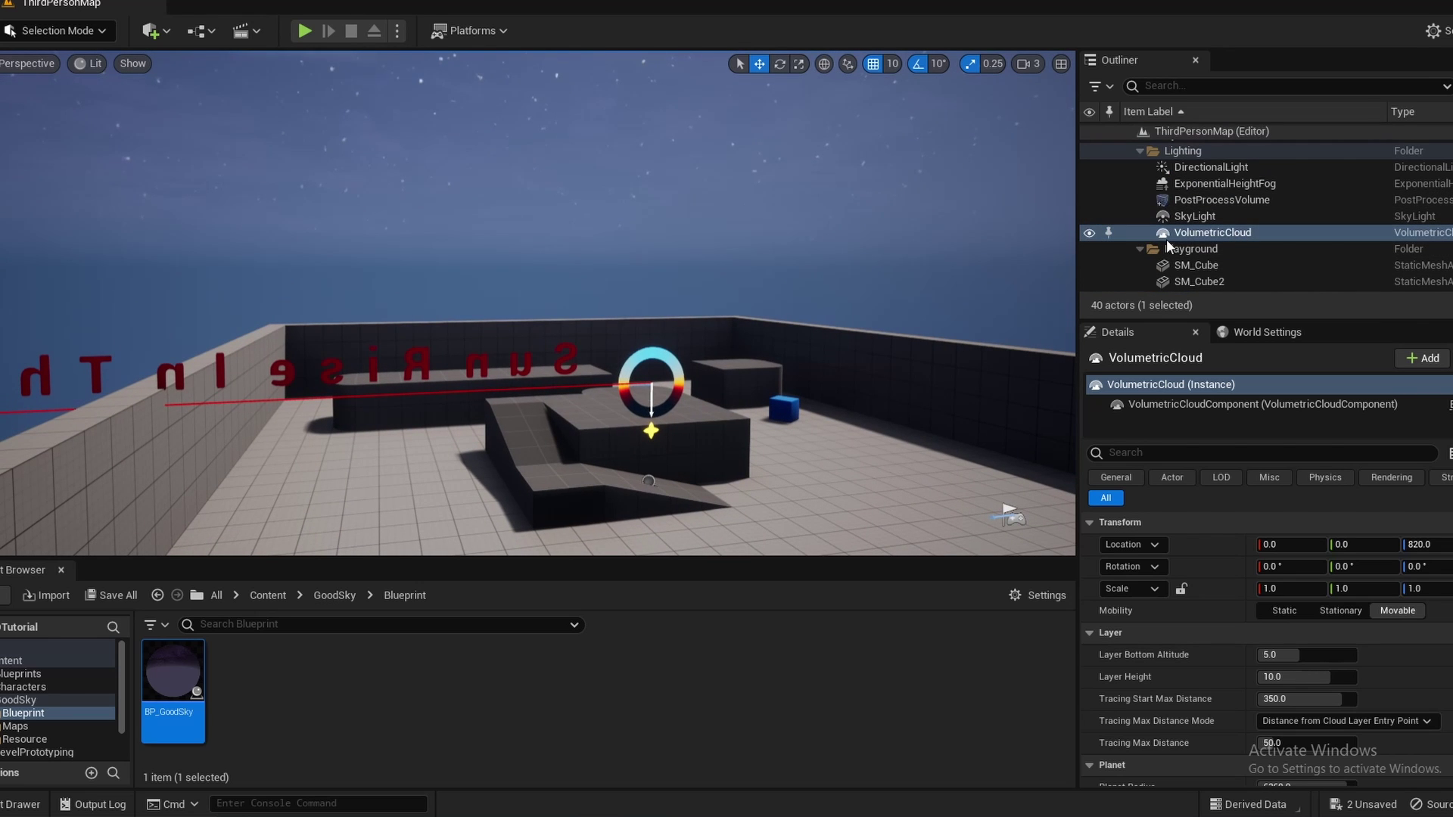
click(1089, 233)
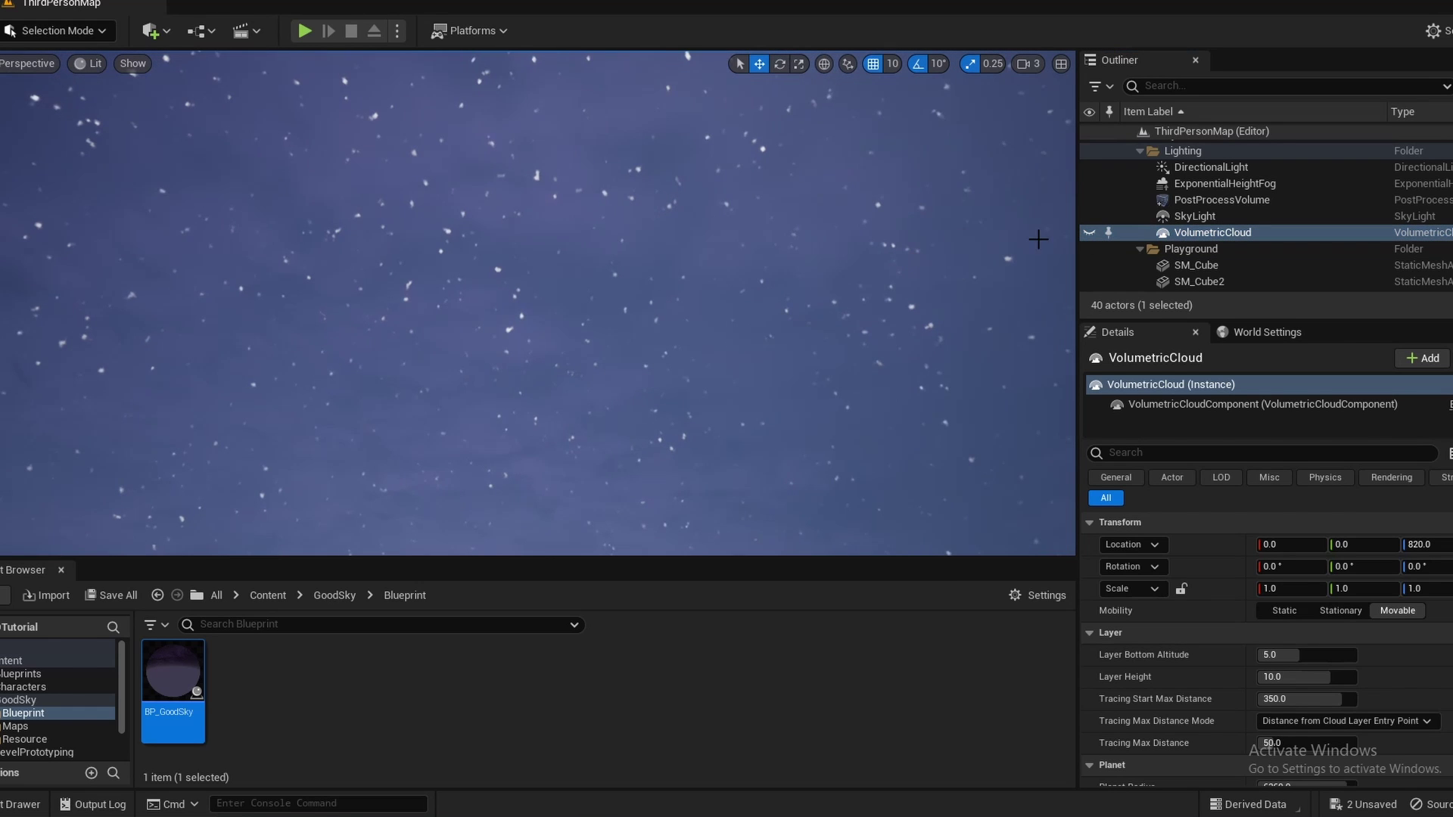
click(1090, 233)
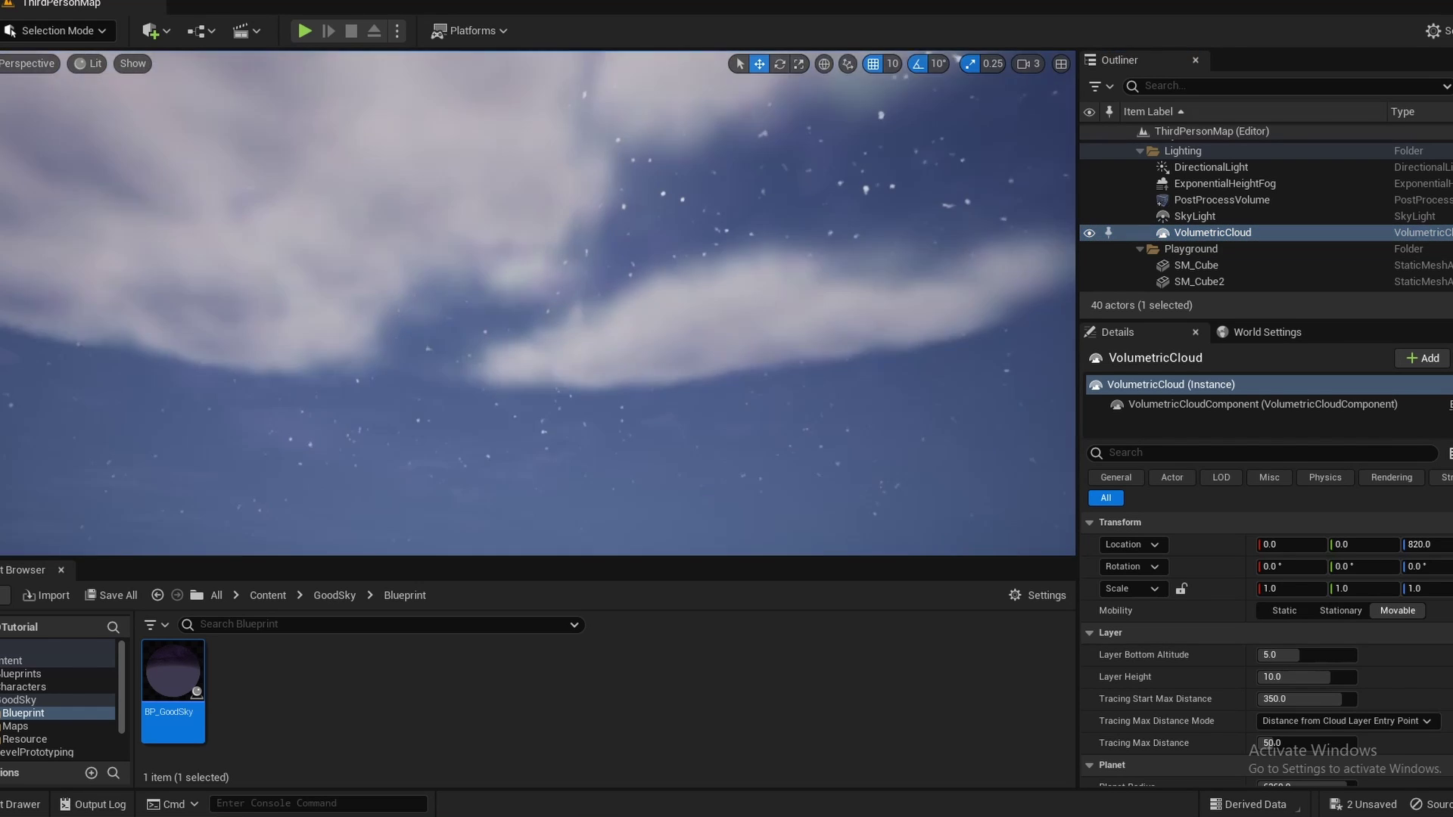
right_drag(711, 326, 756, 227)
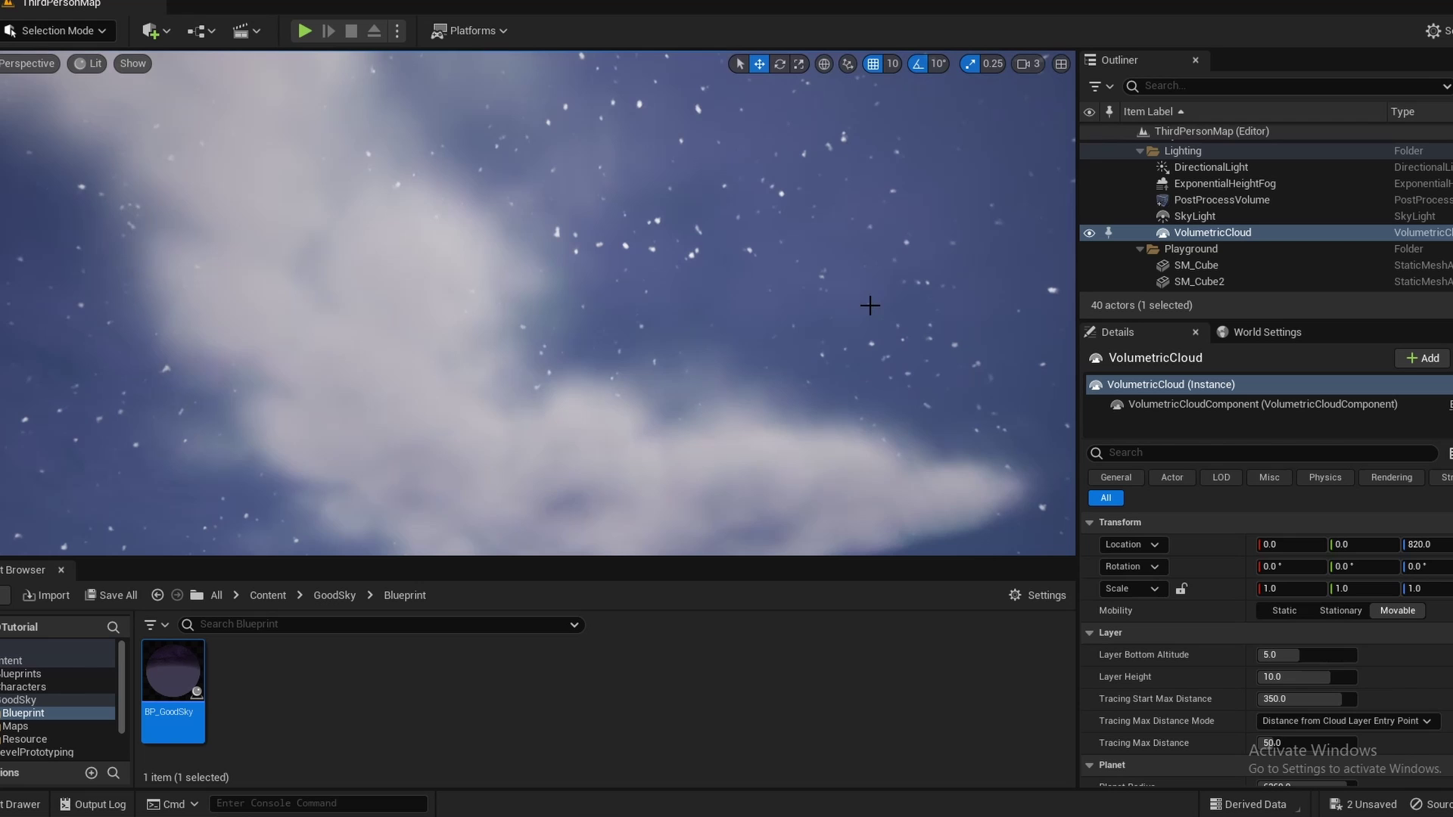
right_drag(546, 233, 563, 363)
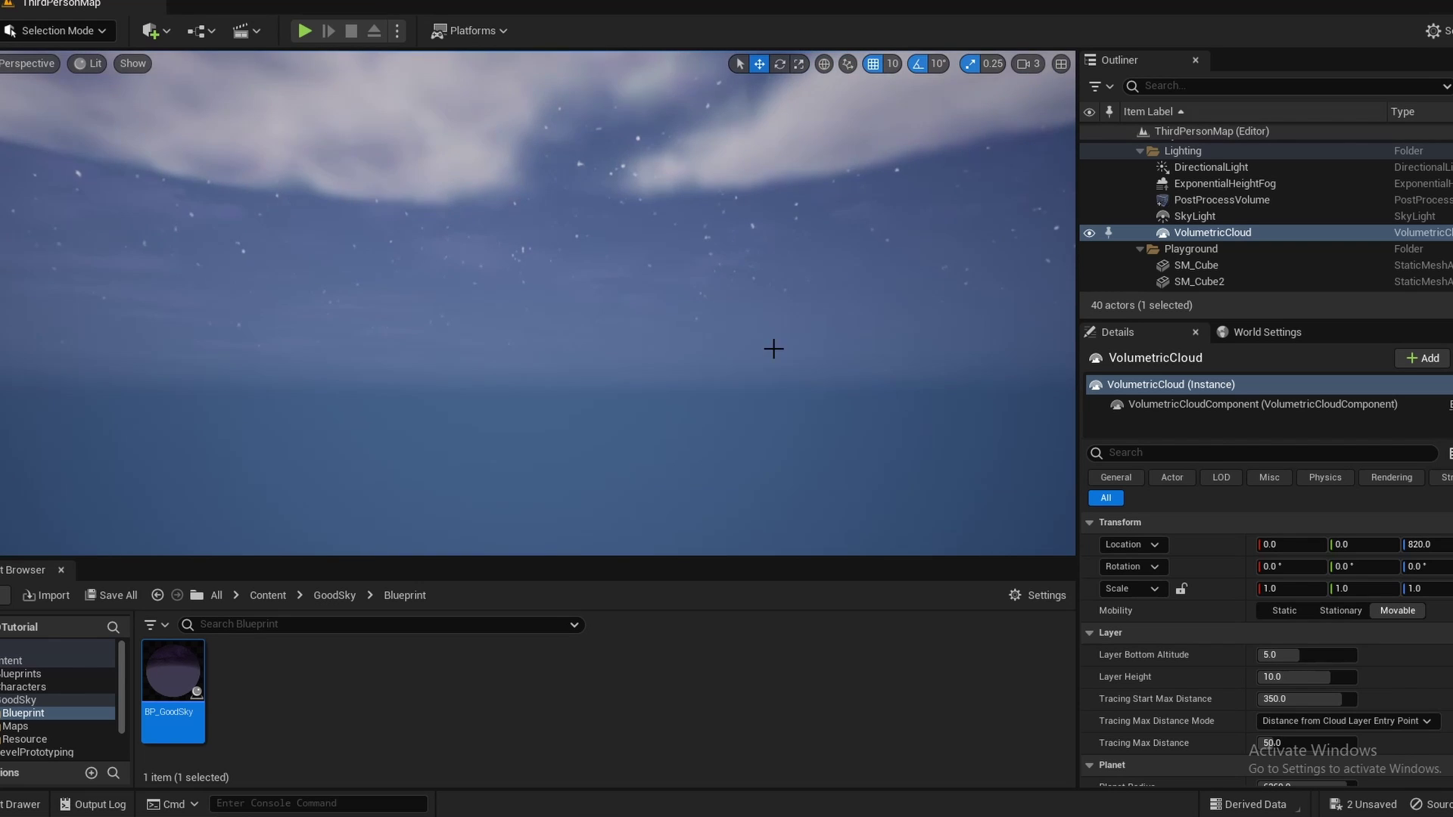
right_drag(772, 347, 734, 264)
click(1088, 233)
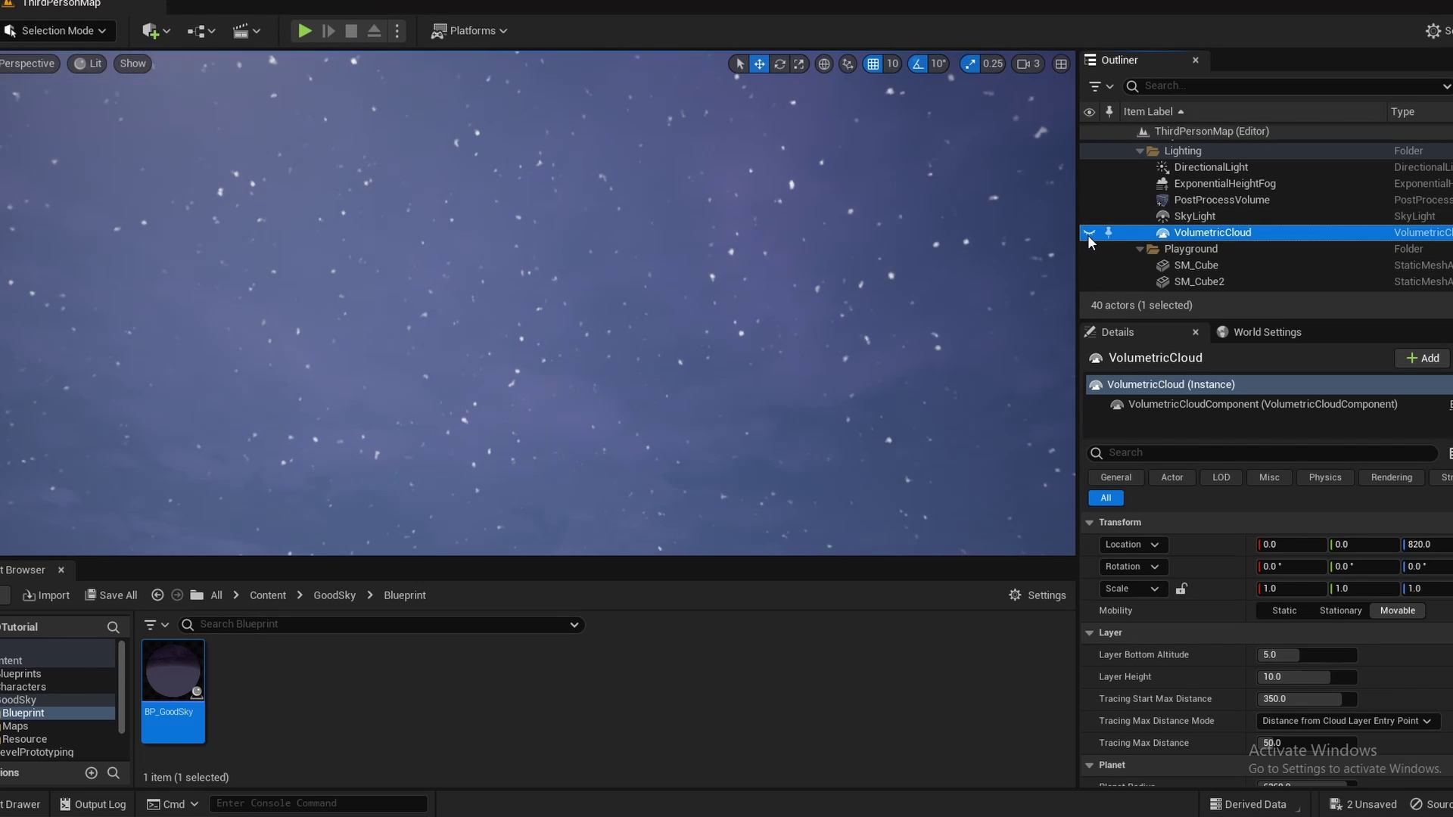
right_drag(832, 302, 832, 302)
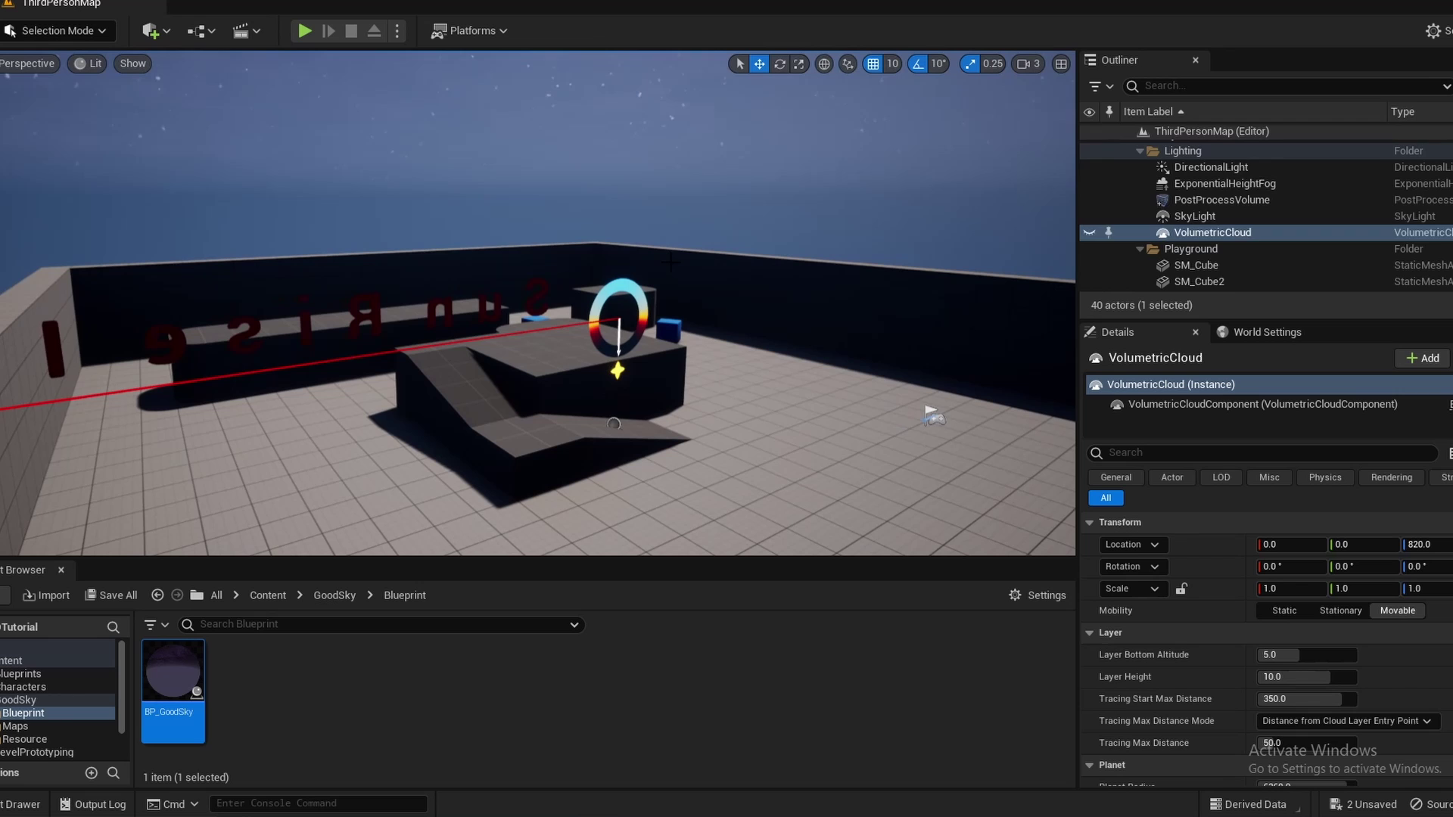
Select and focus on the BP_GoodSky actor, and look over its Sky Global Setting options.
scroll(1219, 198, down, 3)
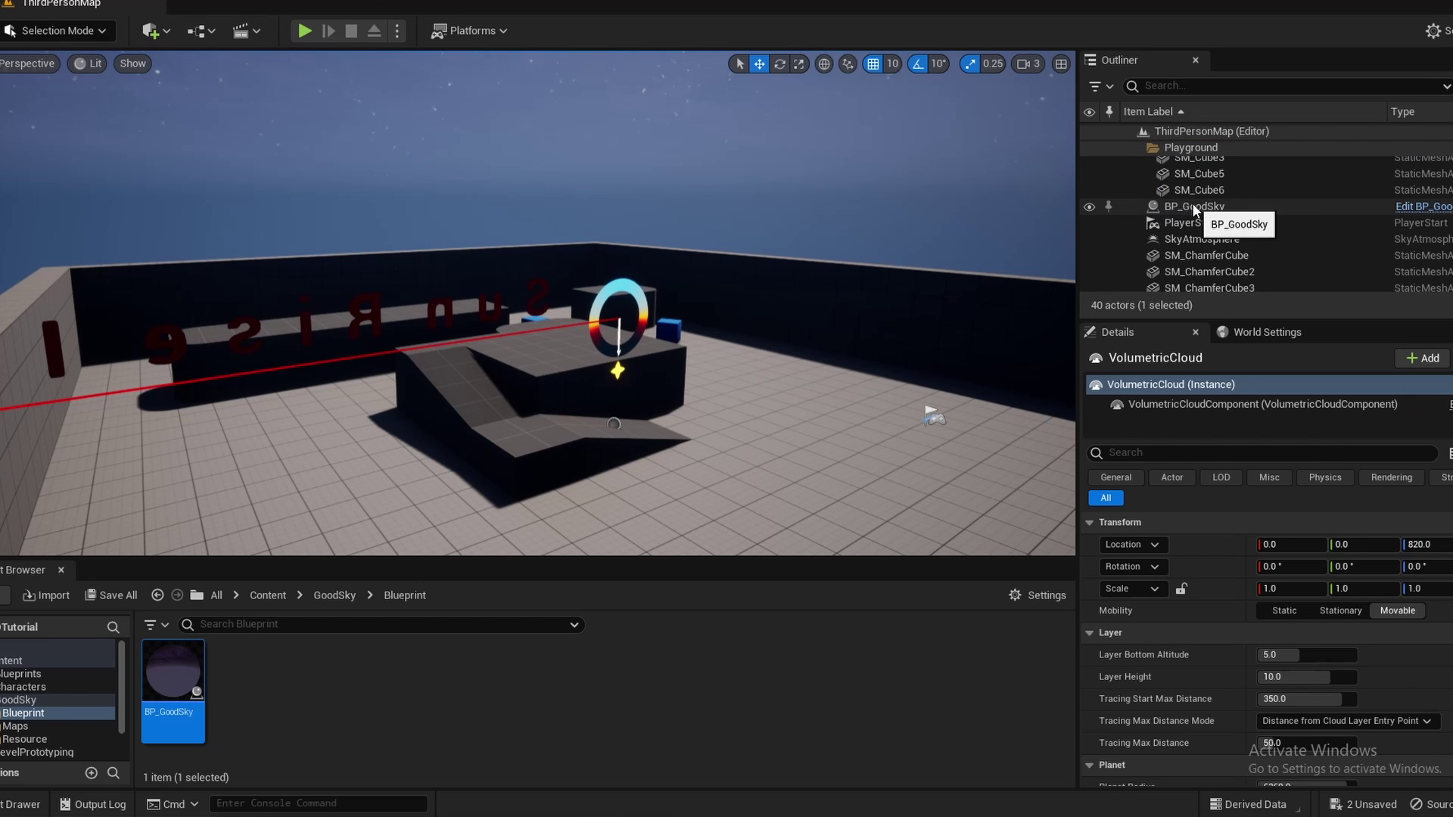
double_click(1192, 206)
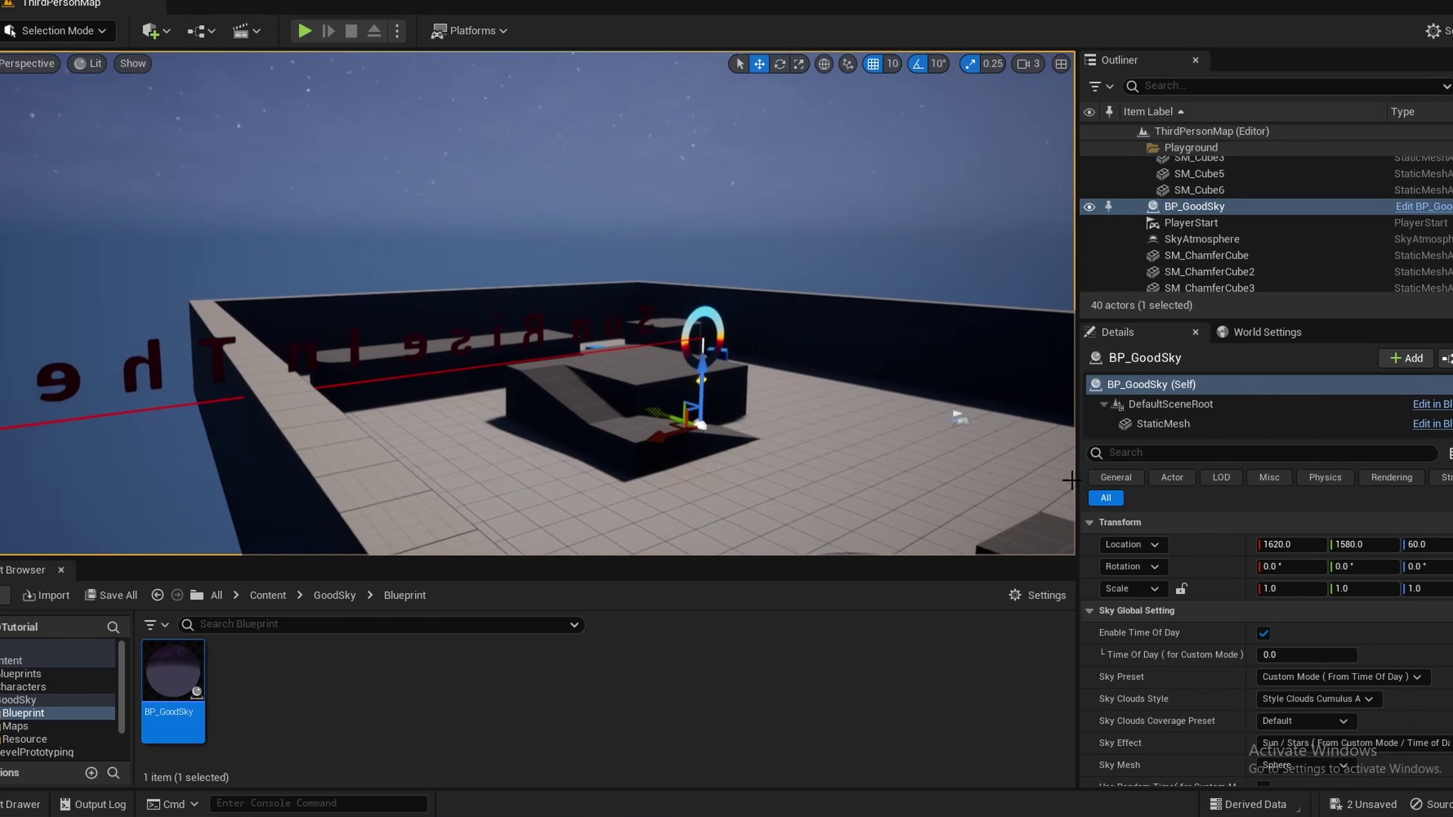
scroll(1206, 628, down, 5)
scroll(1207, 629, up, 5)
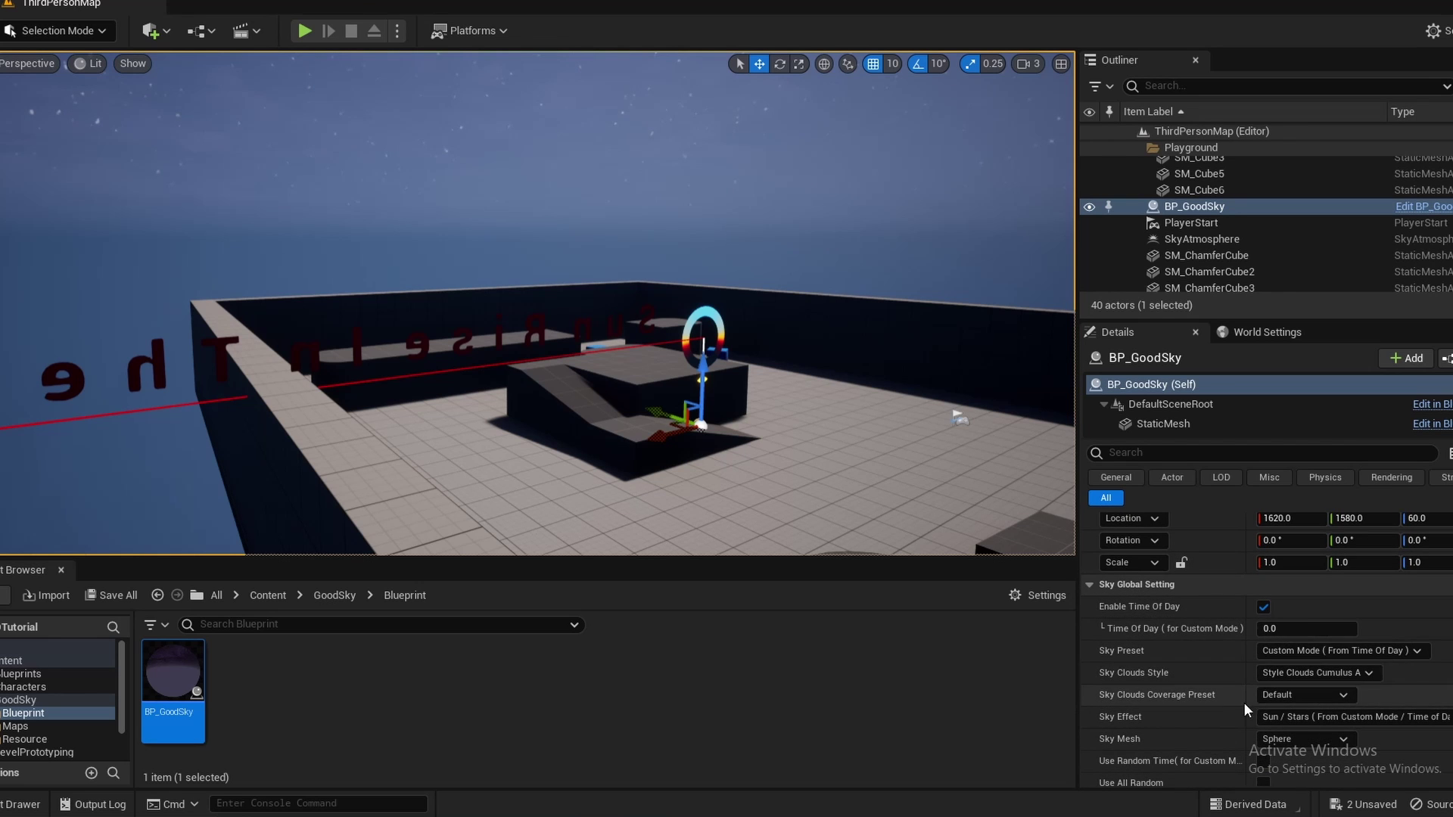
scroll(1237, 642, down, 1)
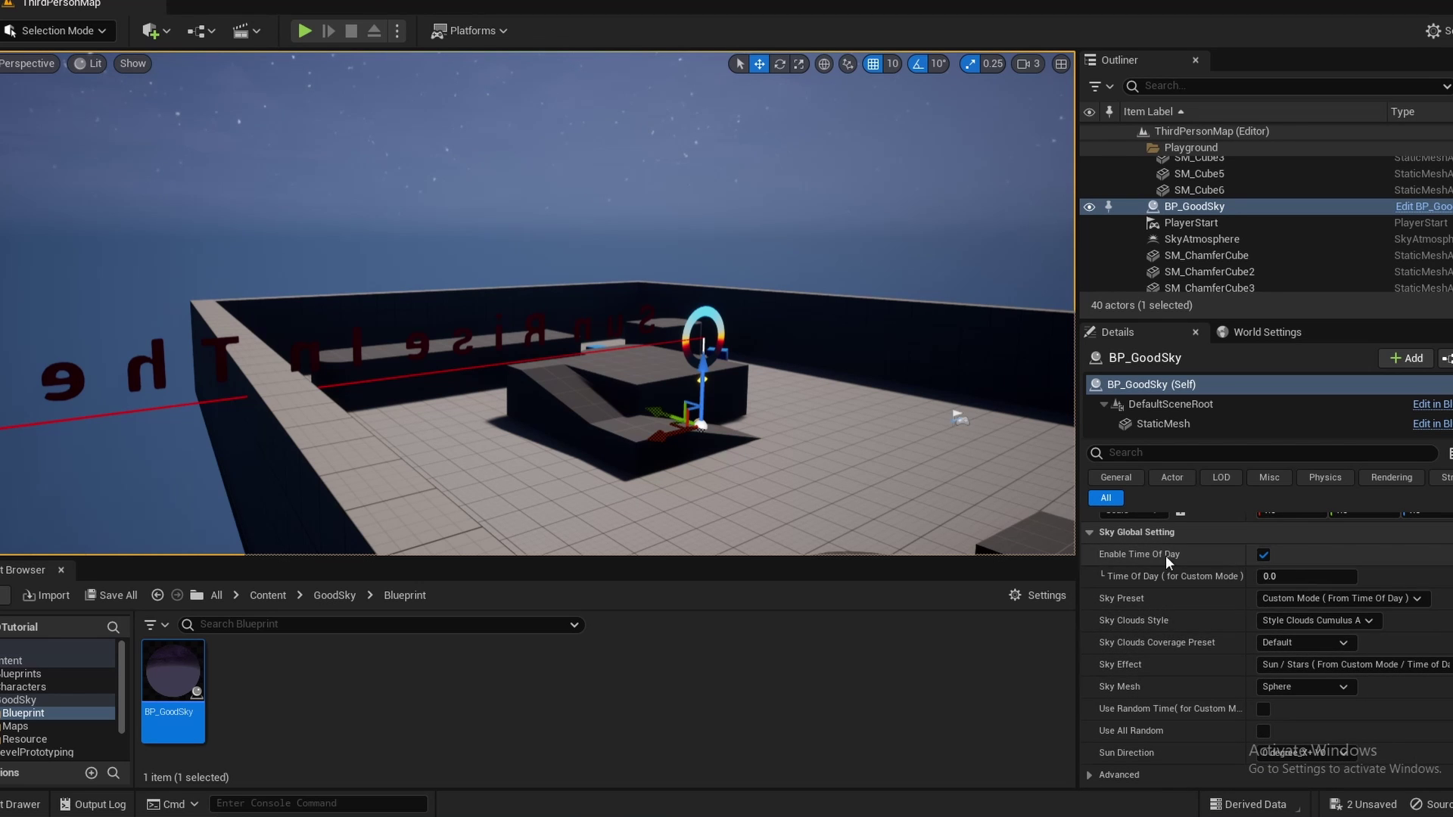
Set BP_GoodSky's Time Of Day to 8.64 and look around at the sky and sun.
right_drag(870, 423, 1014, 462)
right_drag(530, 303, 575, 303)
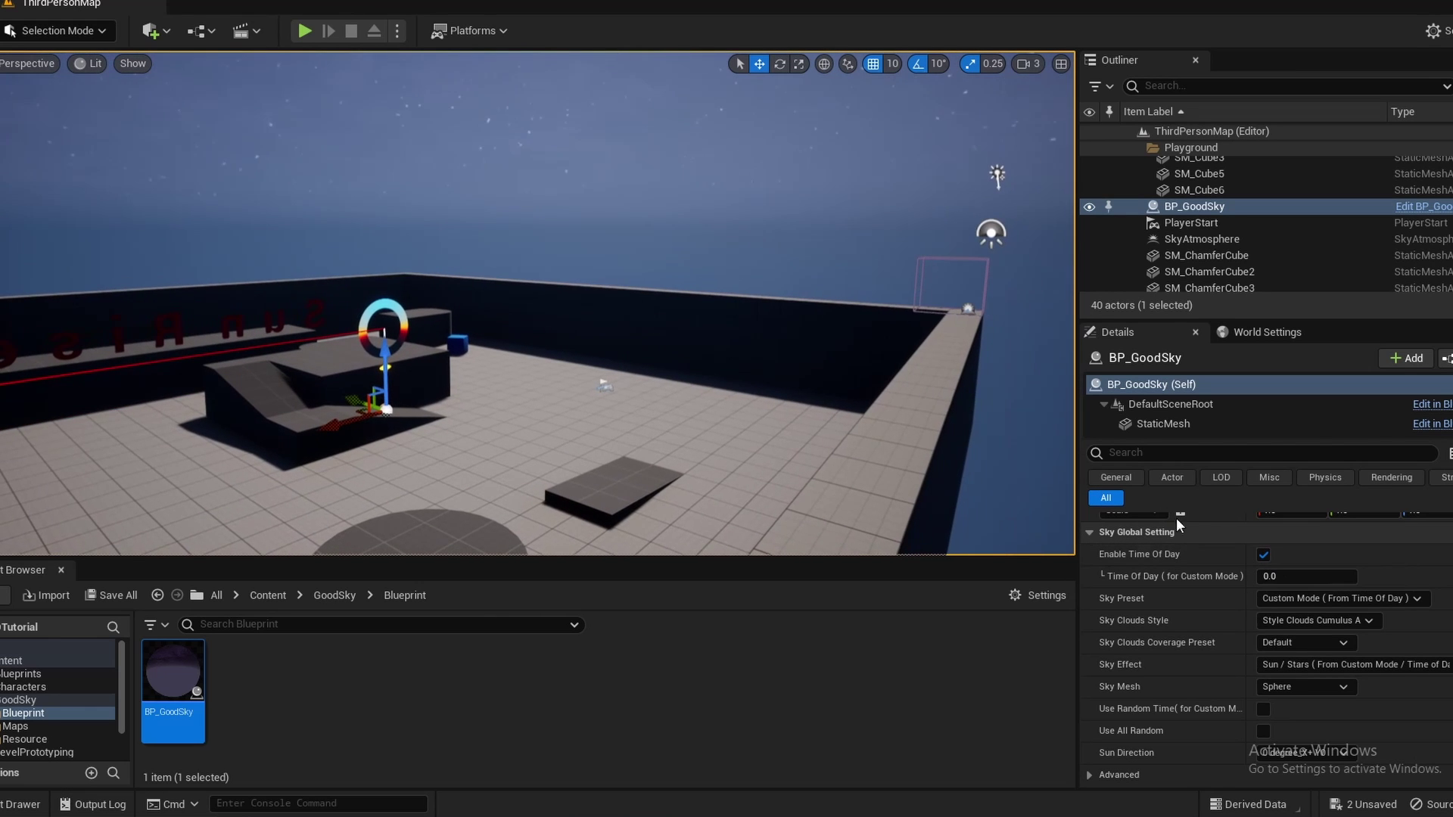
drag(1275, 577, 1337, 576)
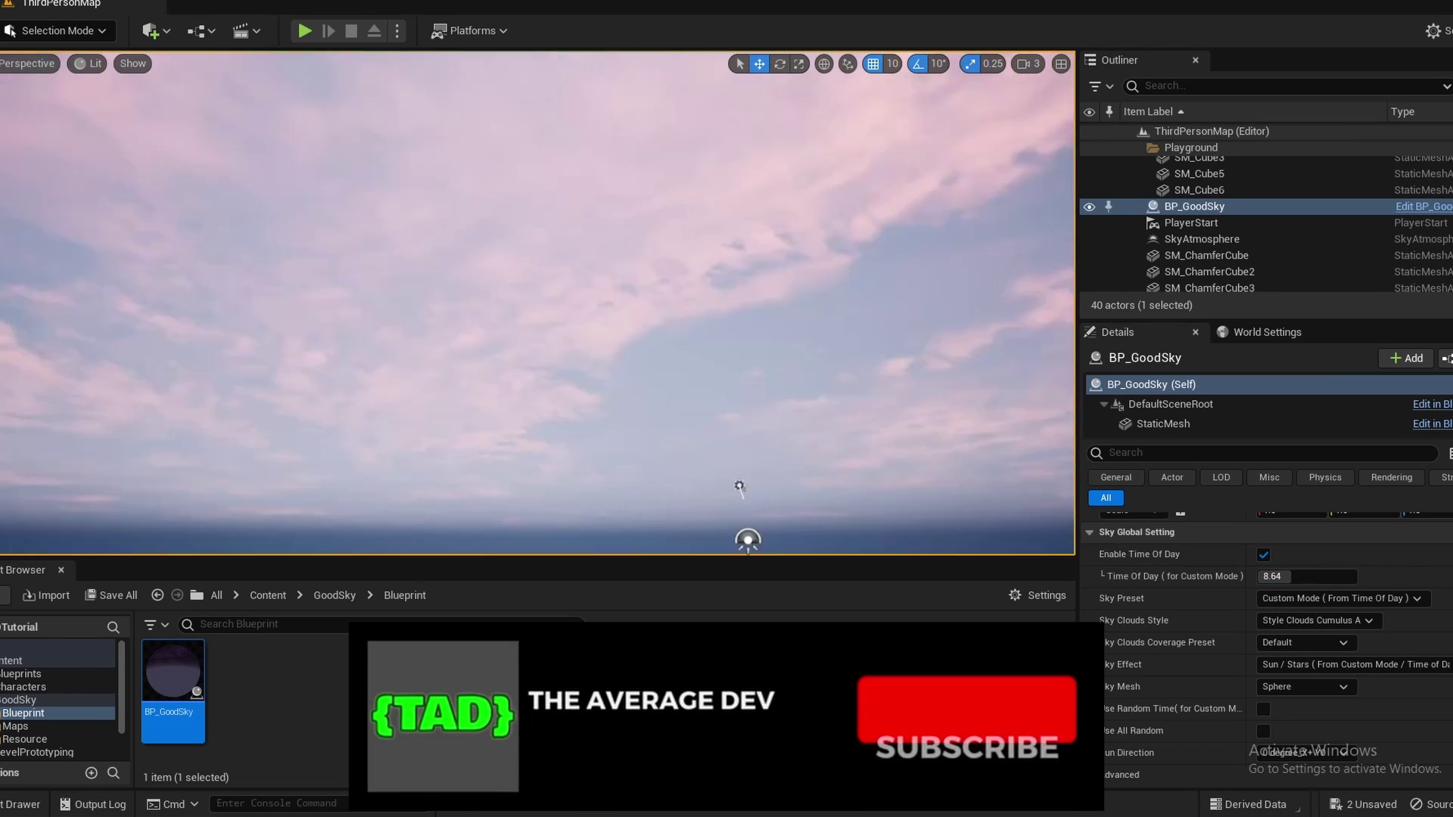
right_drag(530, 303, 424, 333)
mouse_move(1286, 577)
mouse_down()
mouse_move(1332, 576)
mouse_move(1309, 576)
mouse_up()
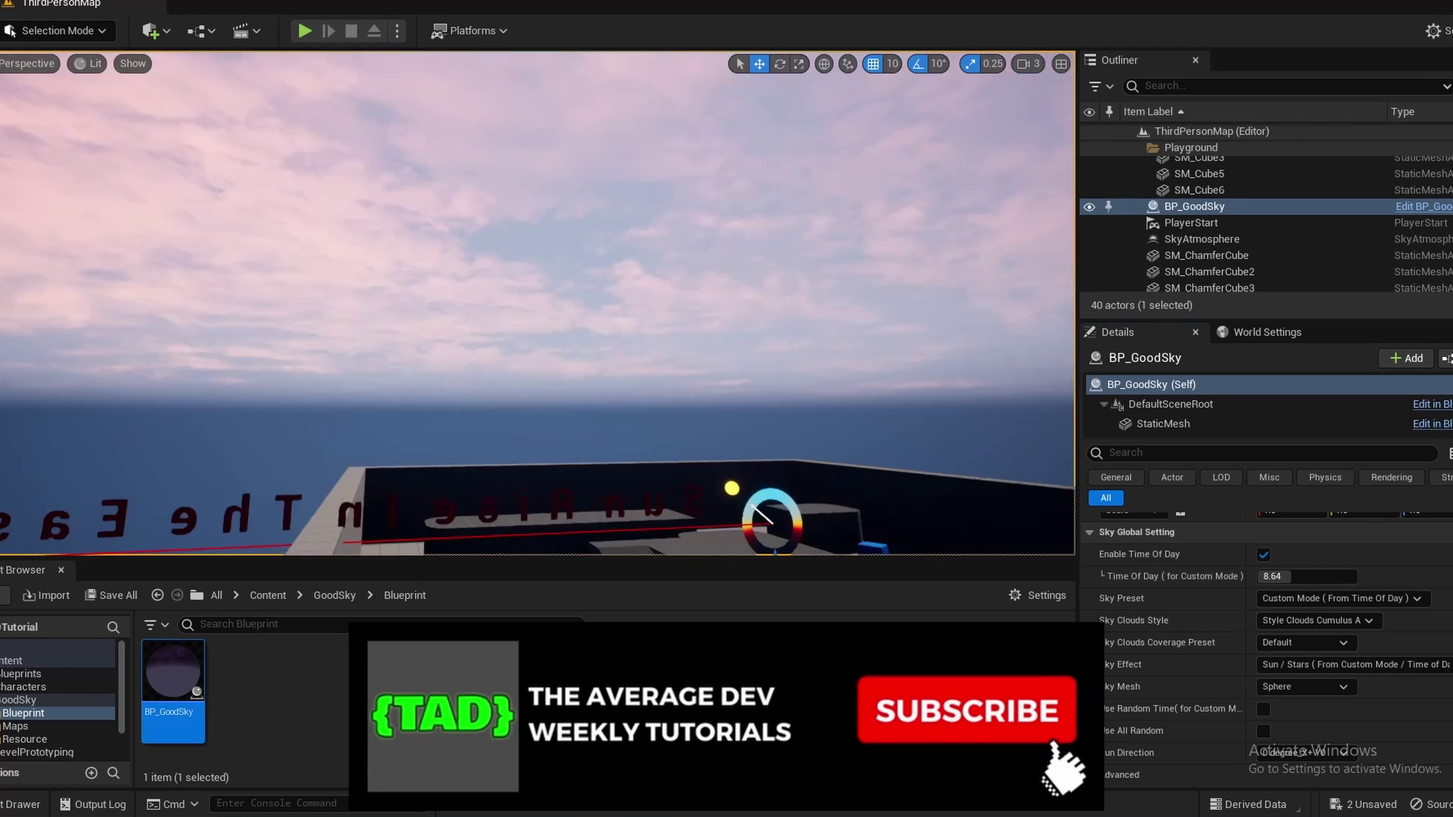
right_drag(530, 348, 784, 376)
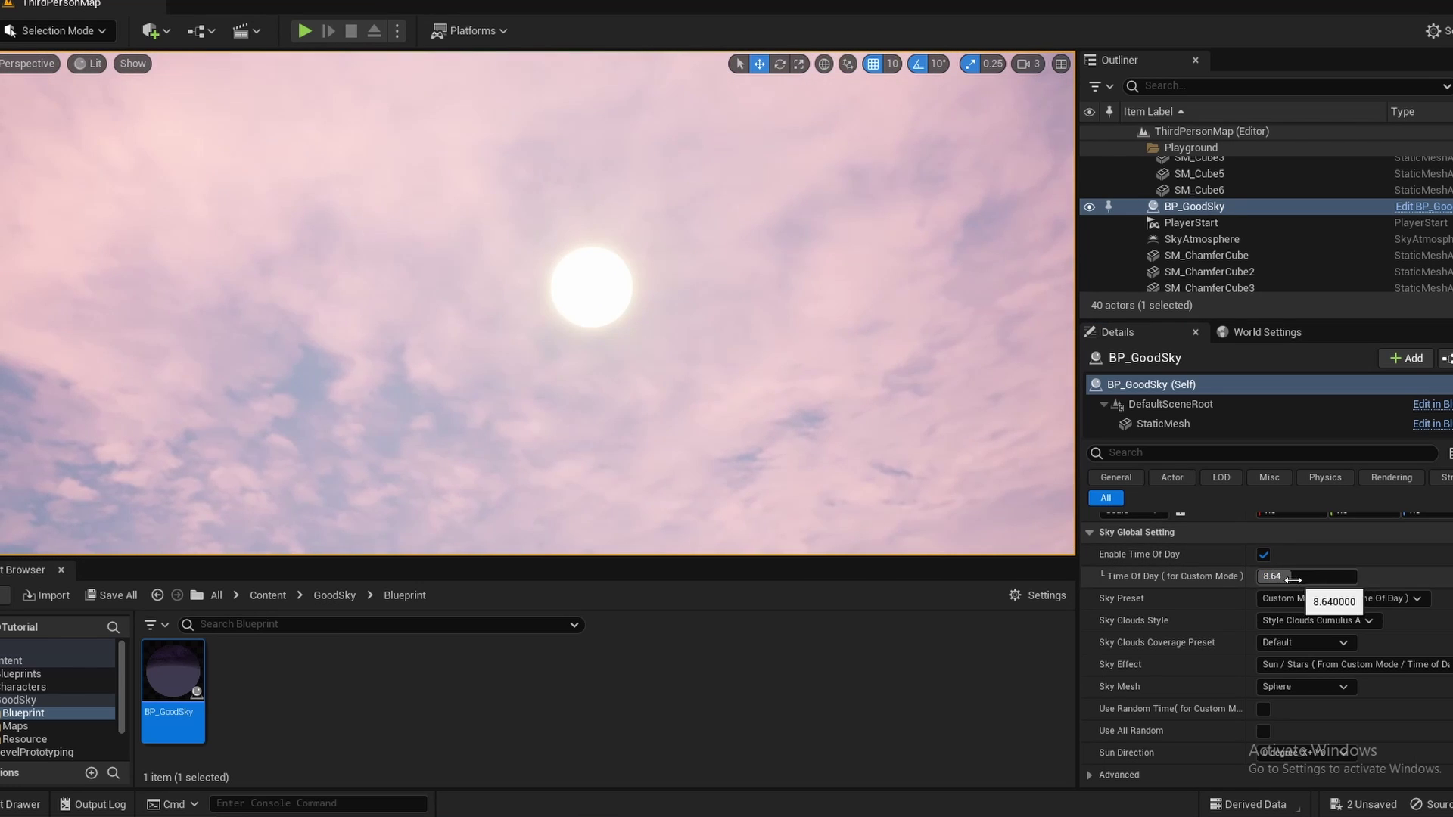
Set BP_GoodSky's Time Of Day to 6.336 and view the sun above the horizon.
mouse_move(1279, 577)
mouse_down()
mouse_move(1306, 577)
mouse_move(1282, 576)
mouse_up()
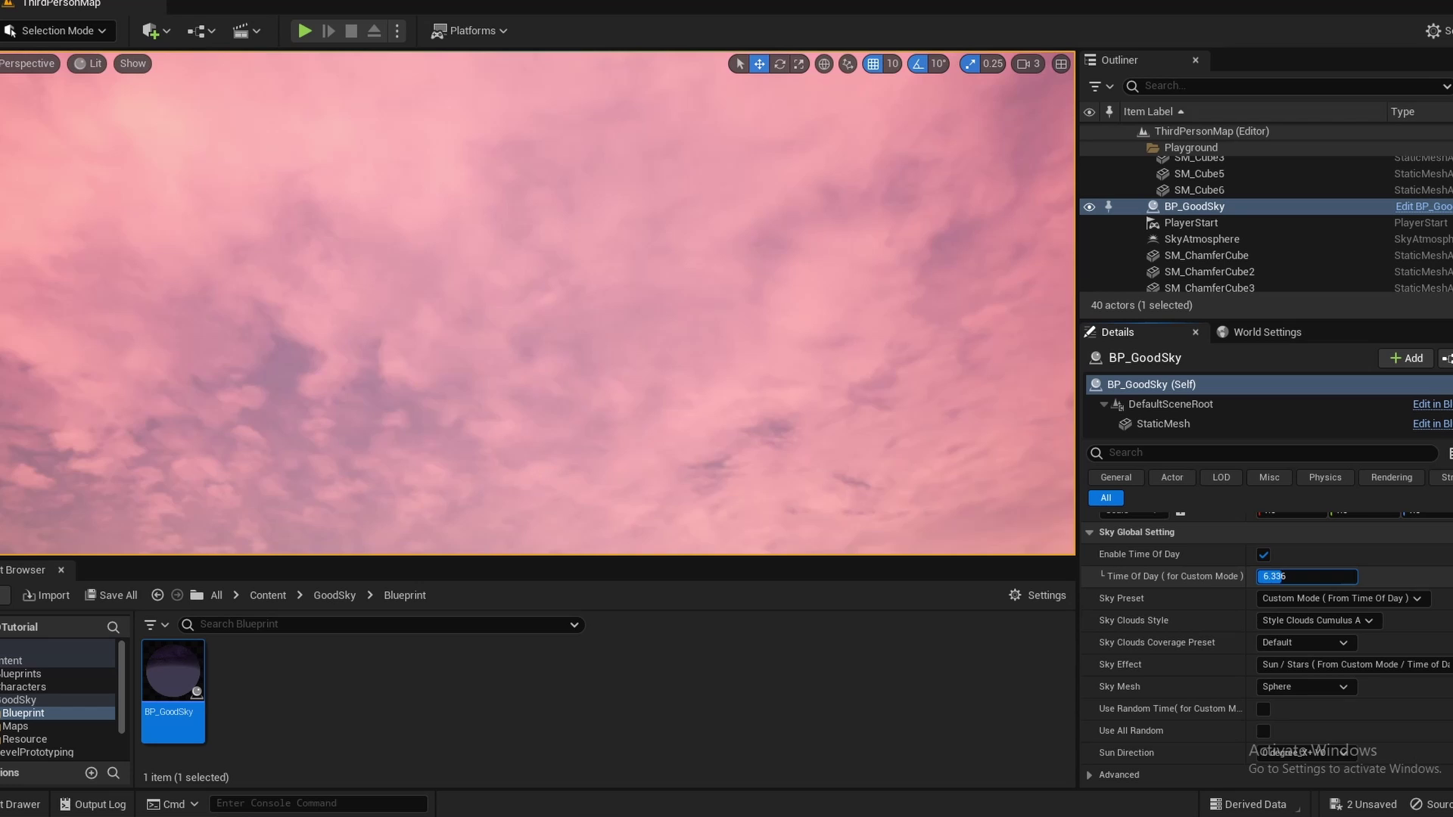
right_drag(656, 303, 566, 251)
right_drag(170, 316, 445, 158)
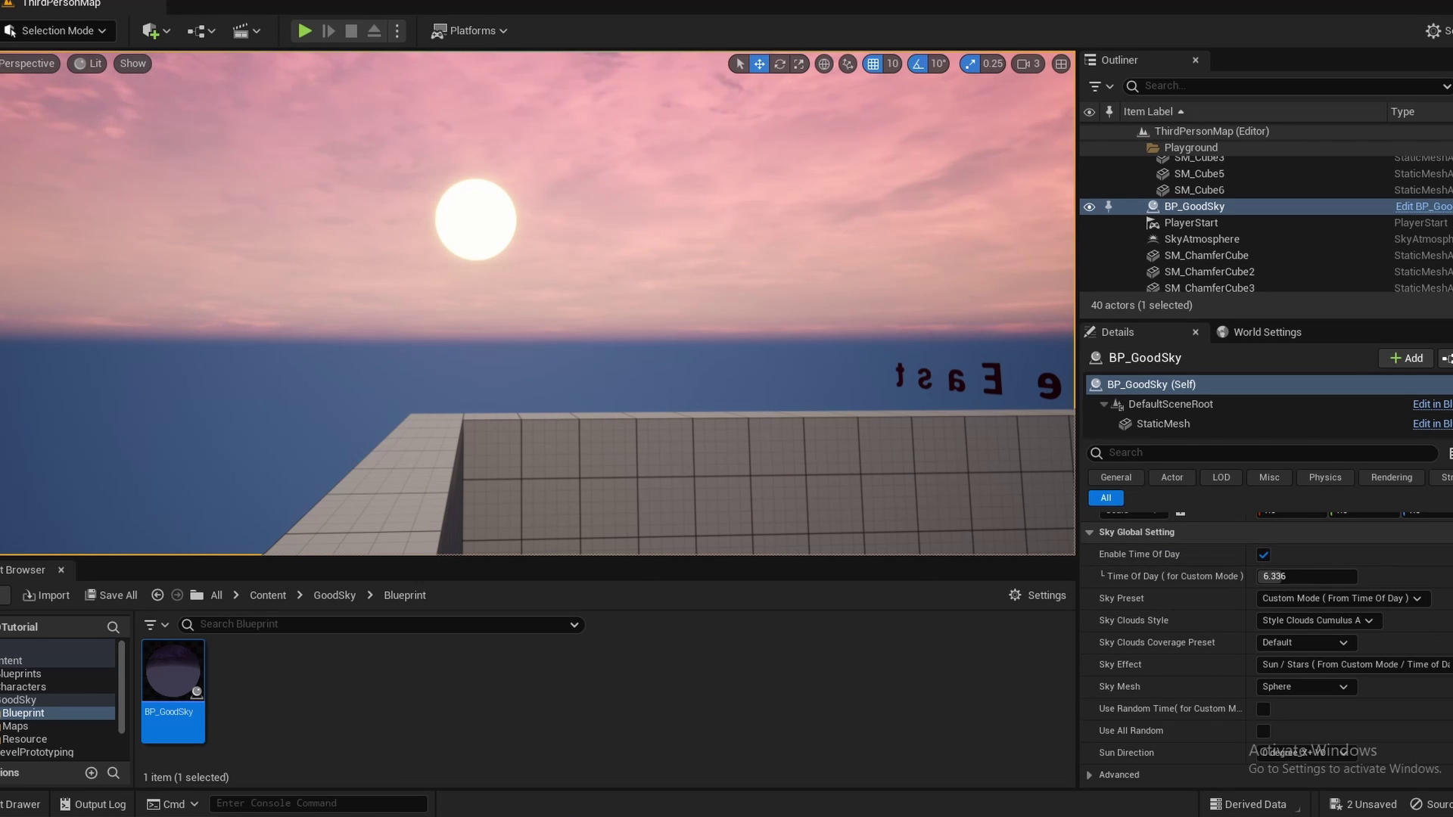
key(d)
right_drag(967, 423, 972, 462)
right_drag(919, 210, 919, 210)
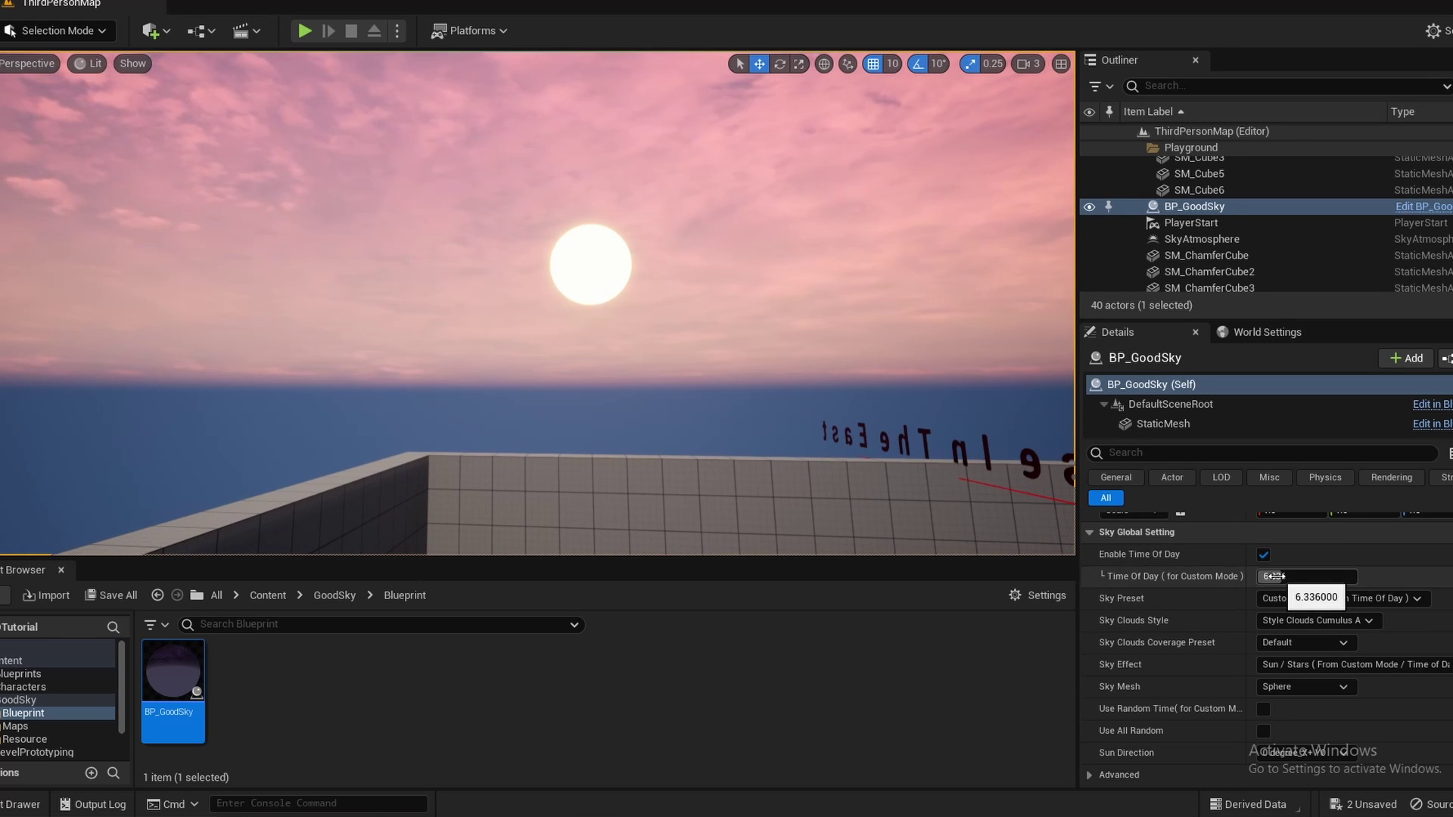
scroll(1165, 598, down, 1)
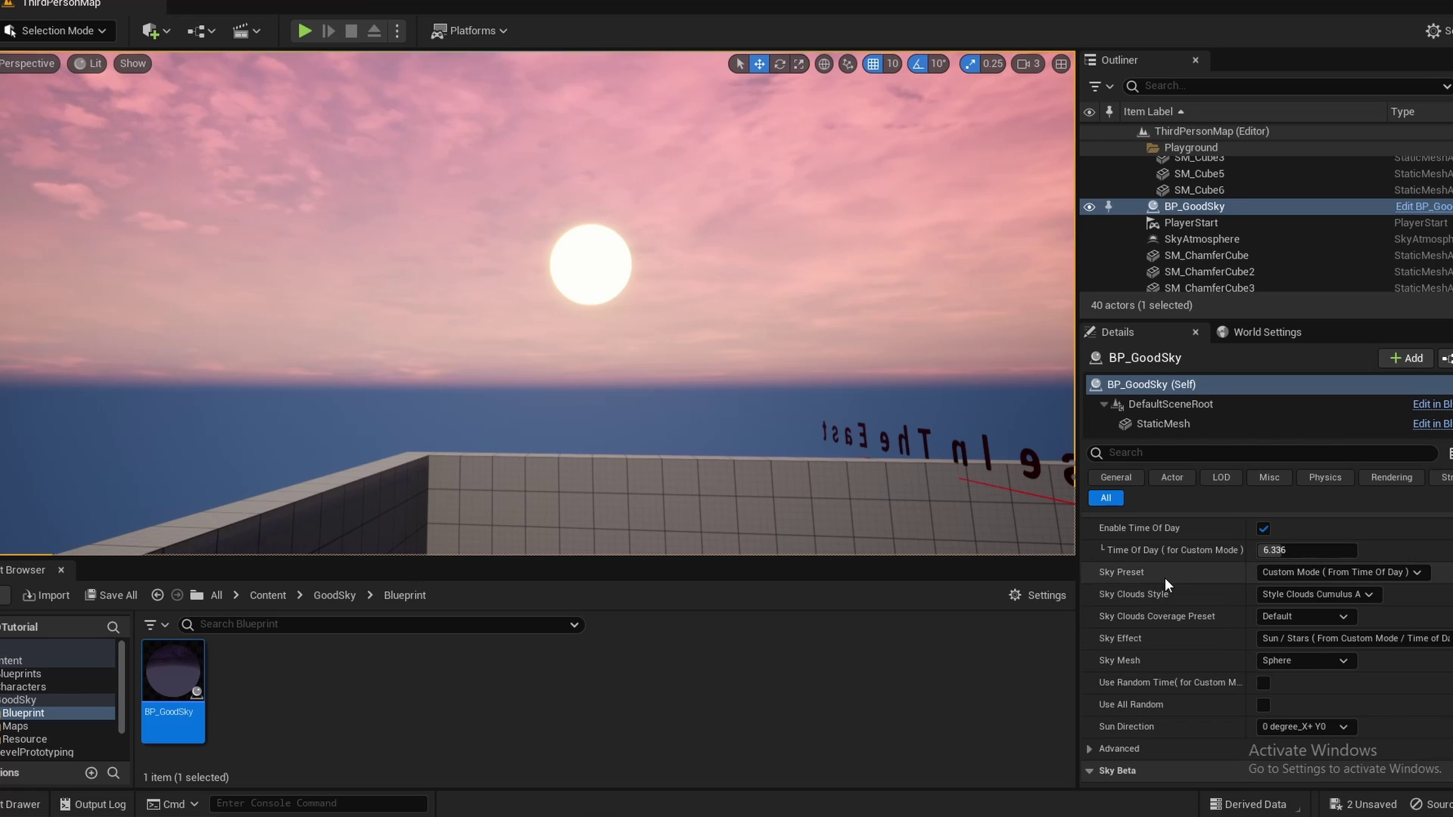
Set BP_GoodSky's Sky Preset to Midnight Stars and look around at the night sky.
click(1287, 572)
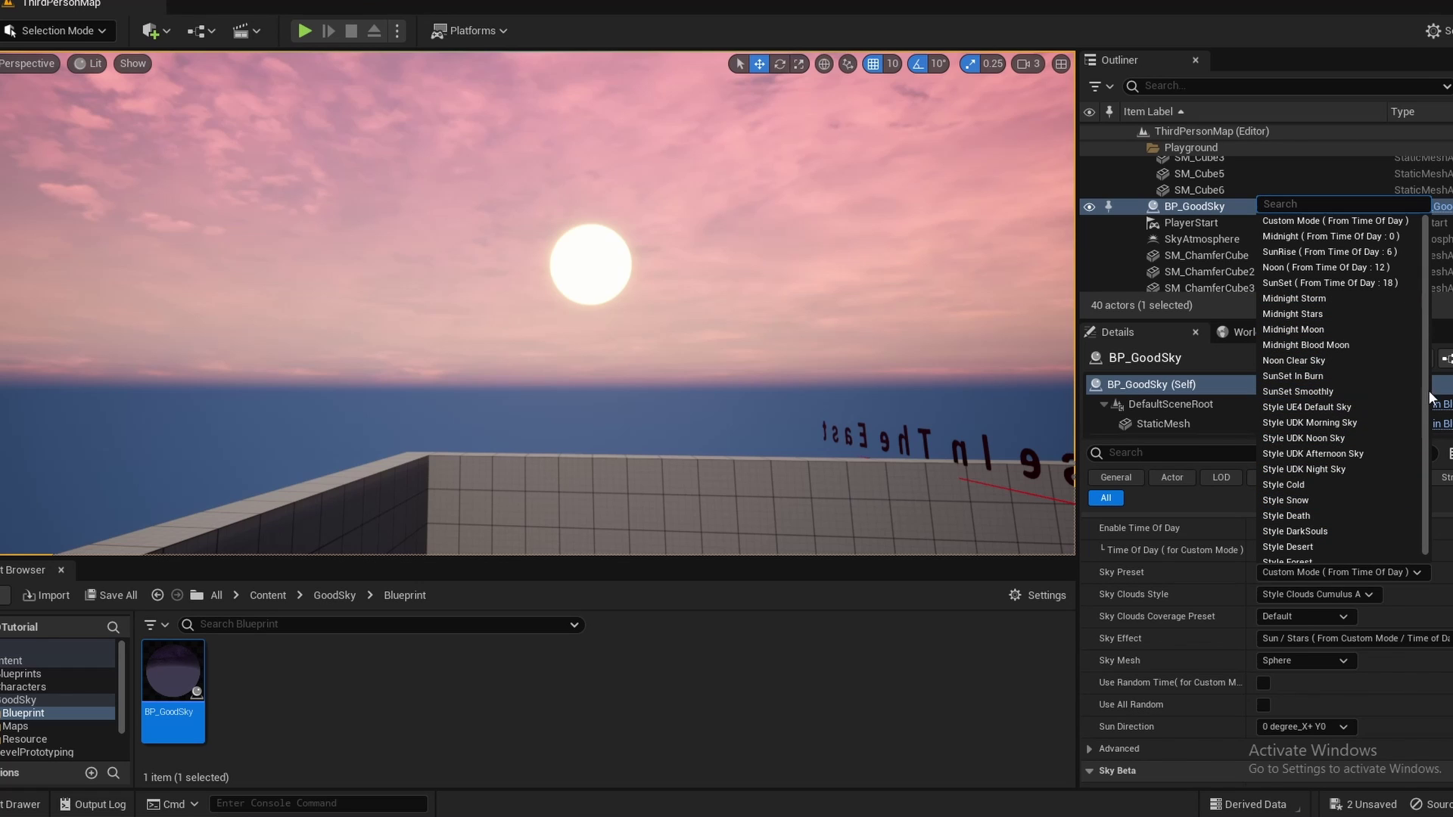
scroll(1318, 390, down, 1)
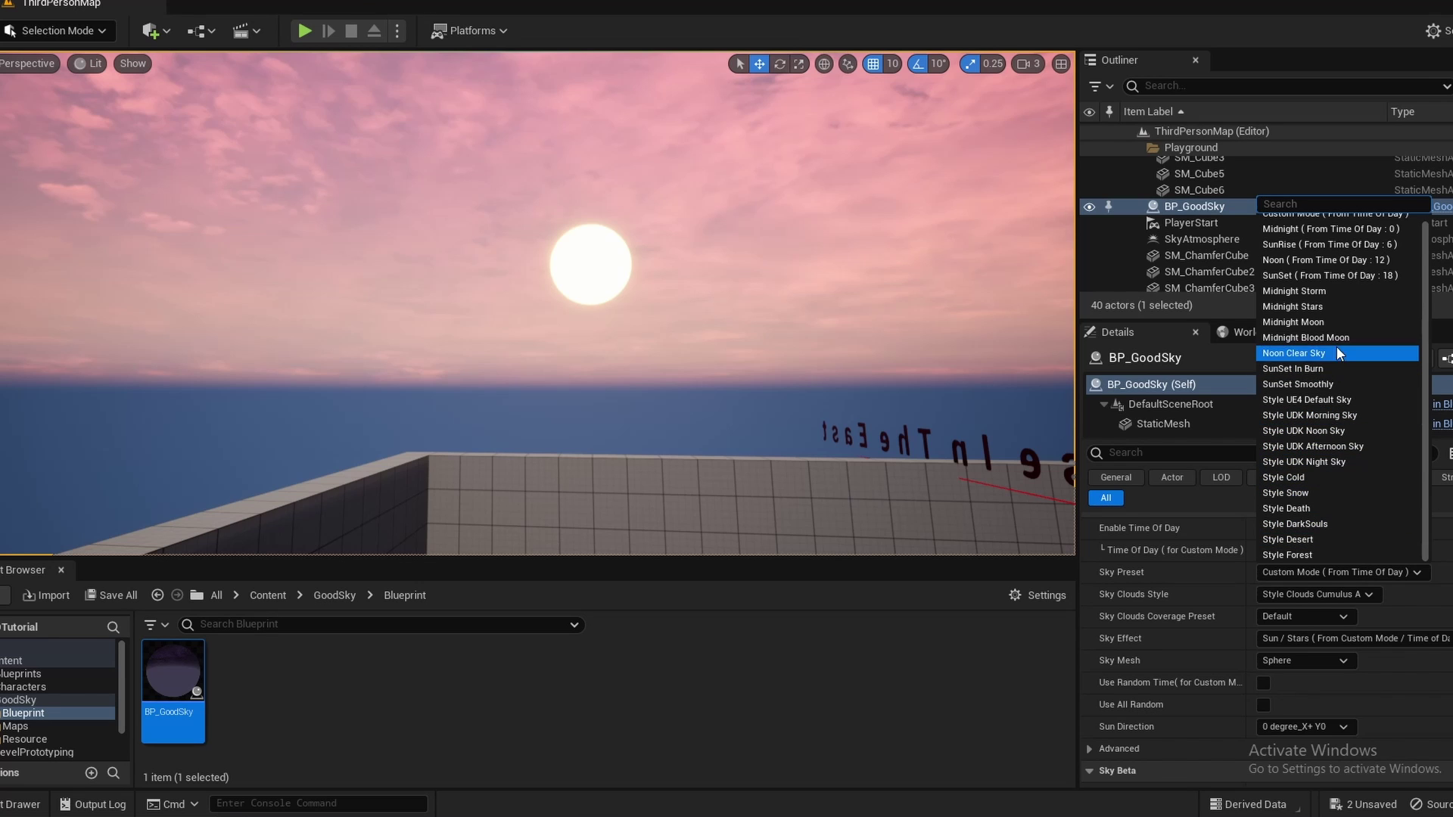
click(1338, 310)
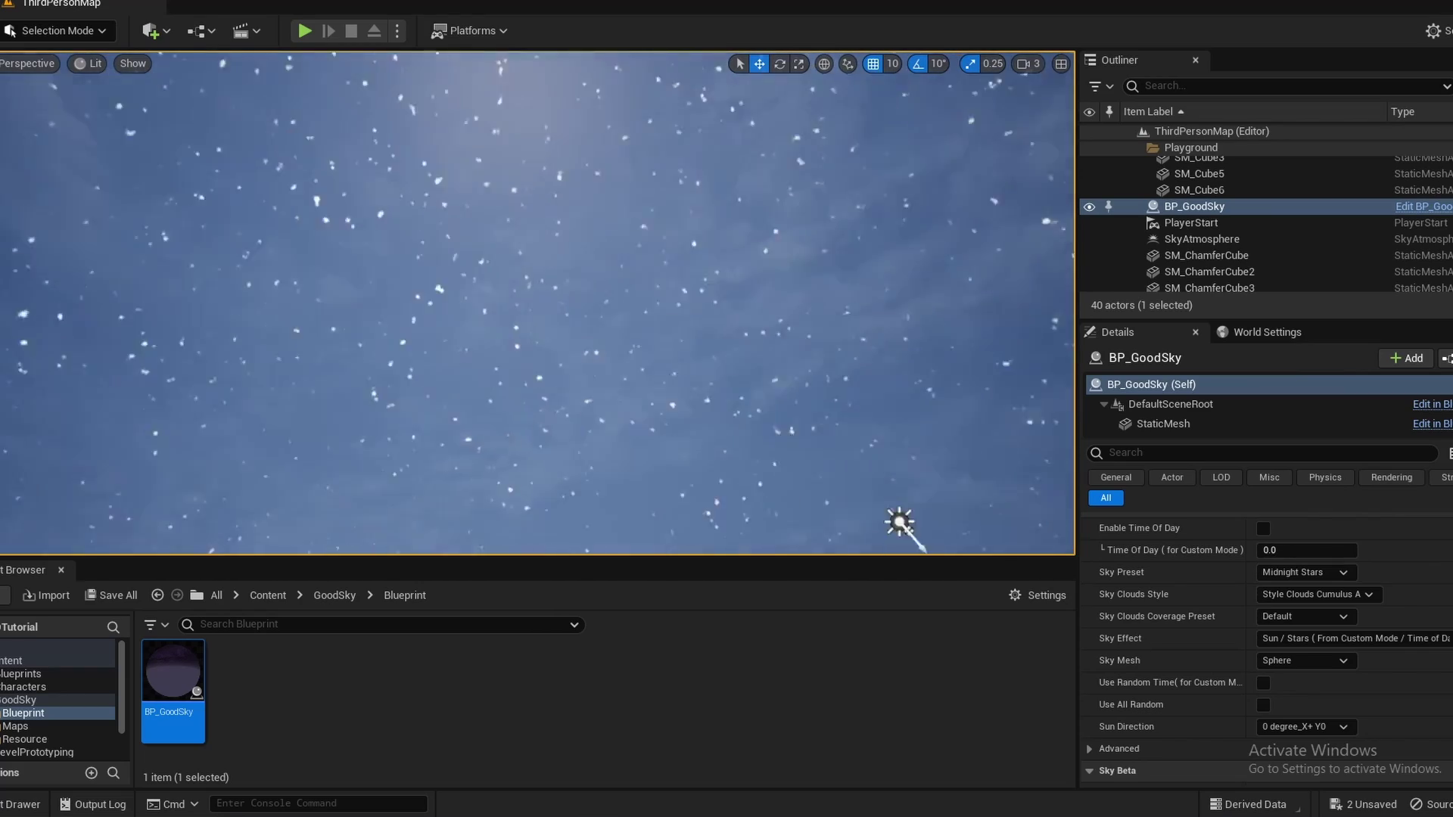
right_drag(583, 280, 695, 301)
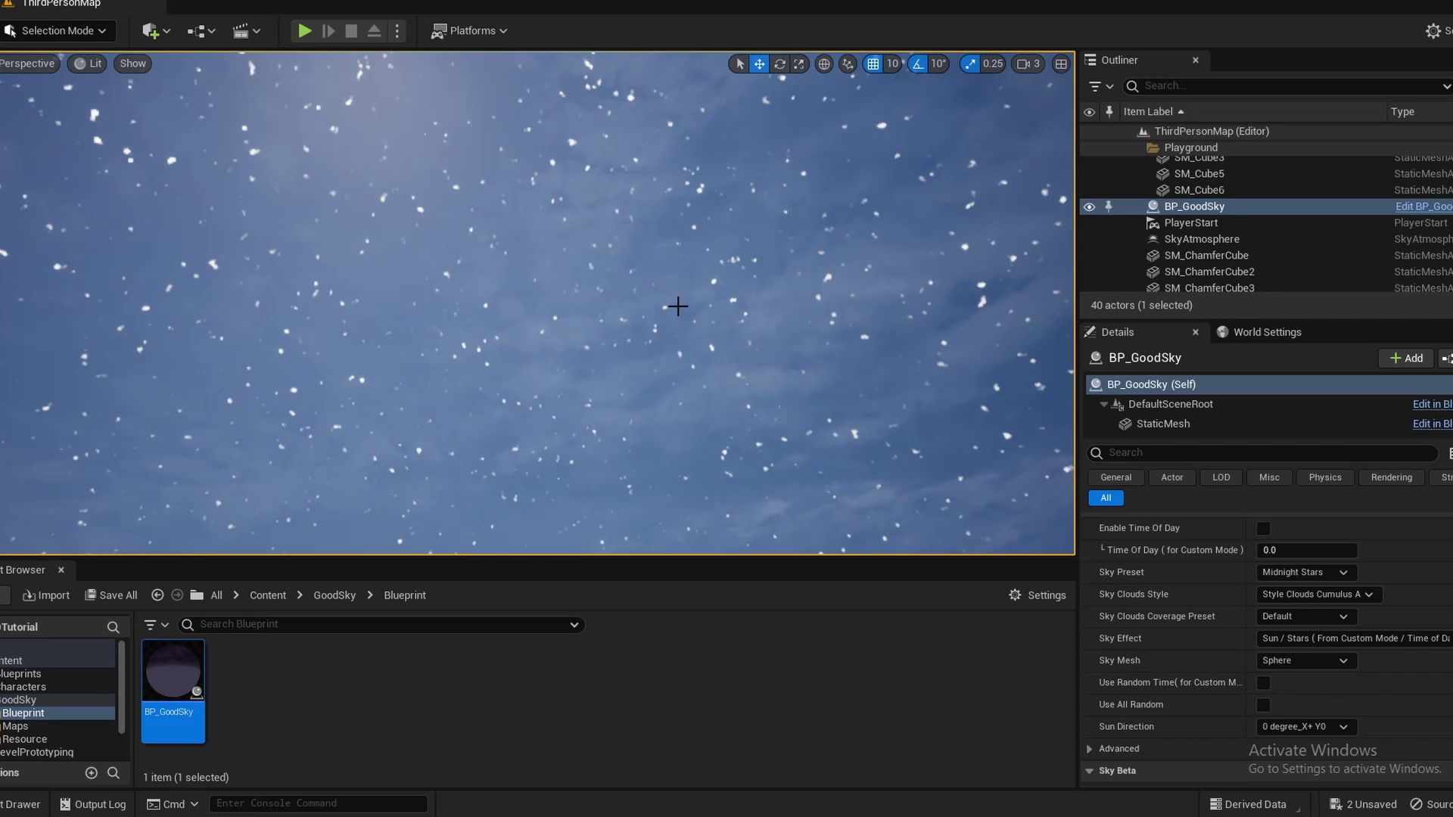
right_drag(764, 349, 650, 446)
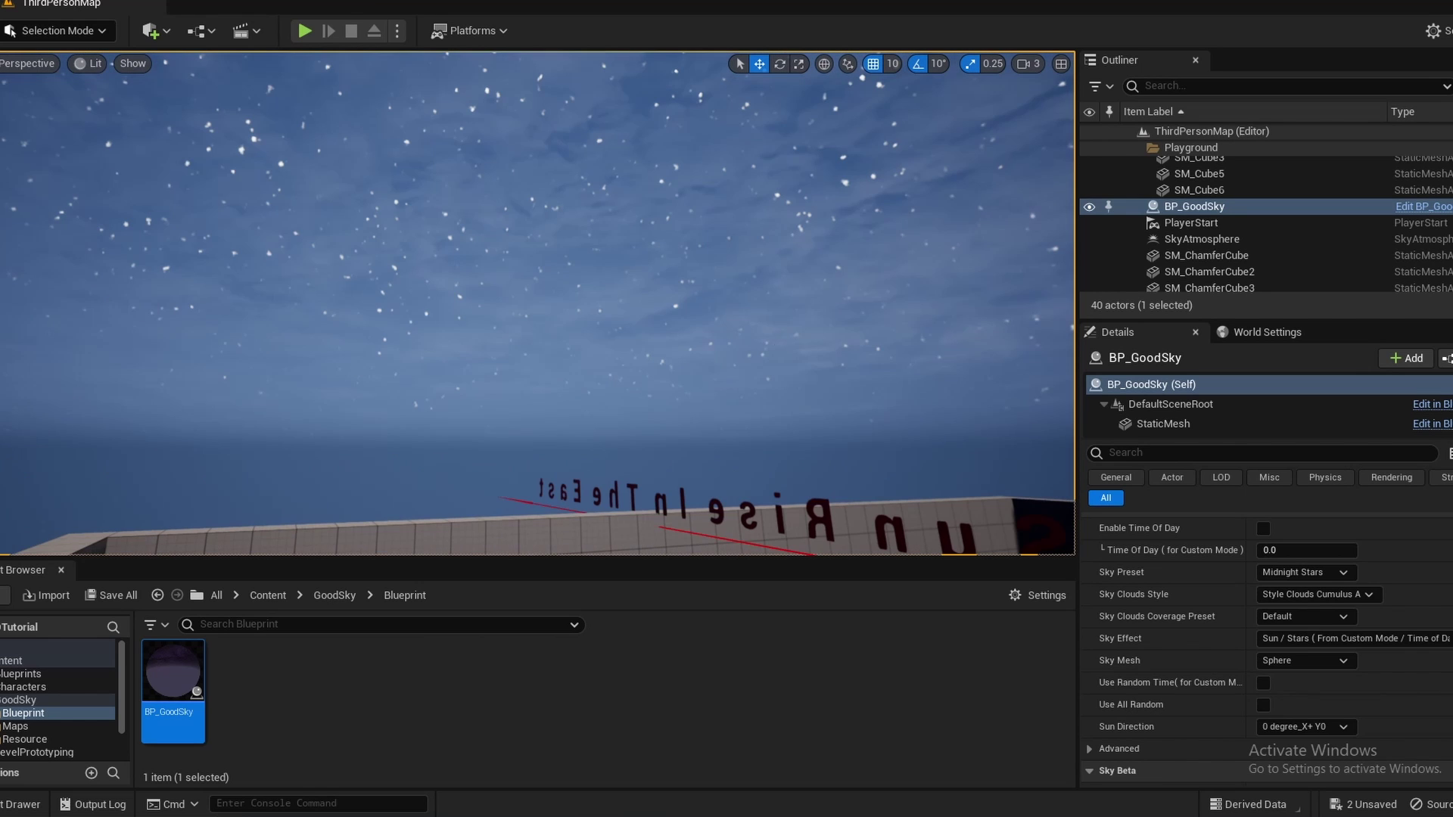
Change BP_GoodSky's Sky Preset to Style Snow and view the sky over the level.
click(1312, 572)
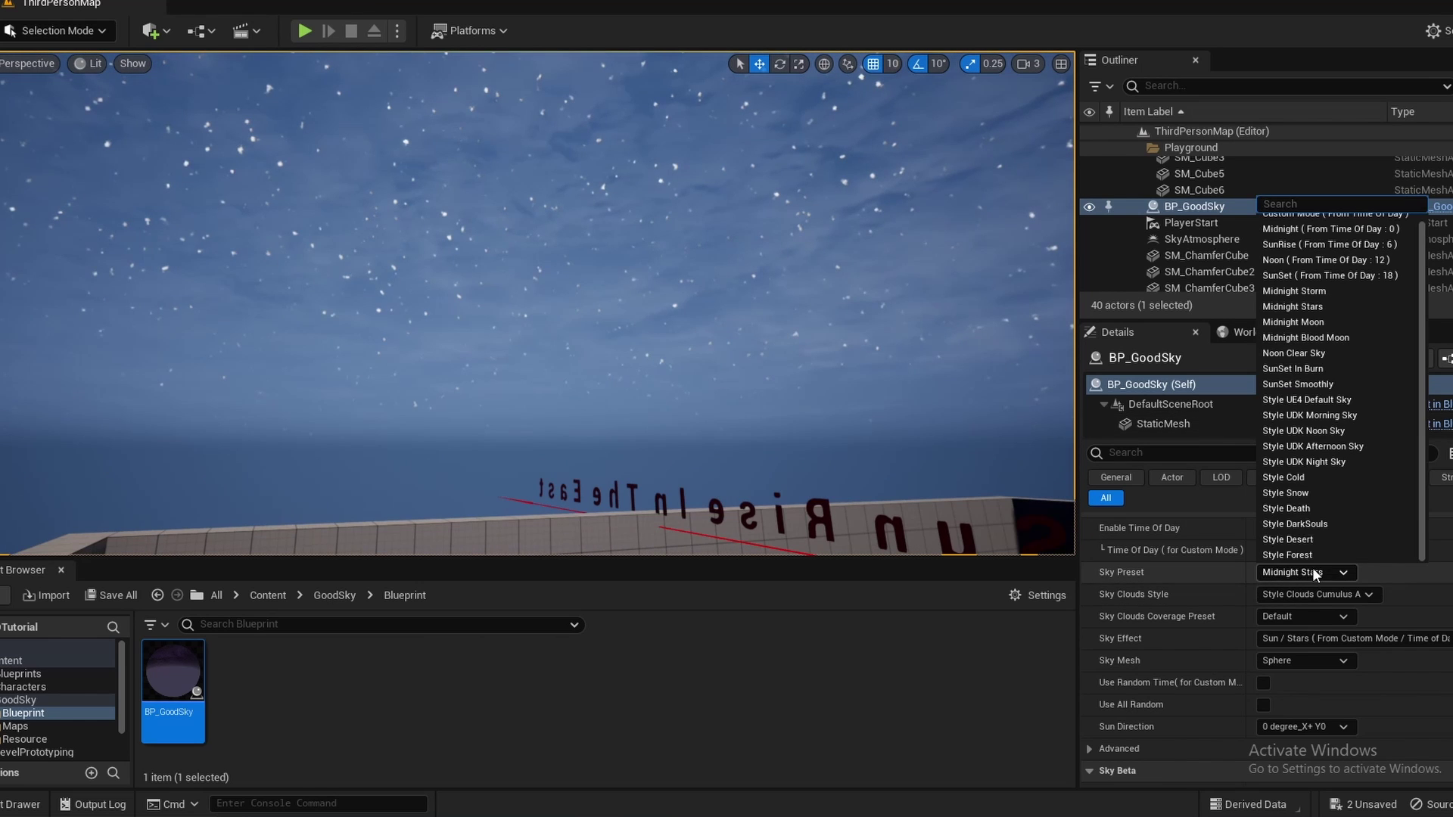
click(1294, 495)
right_drag(943, 467, 469, 333)
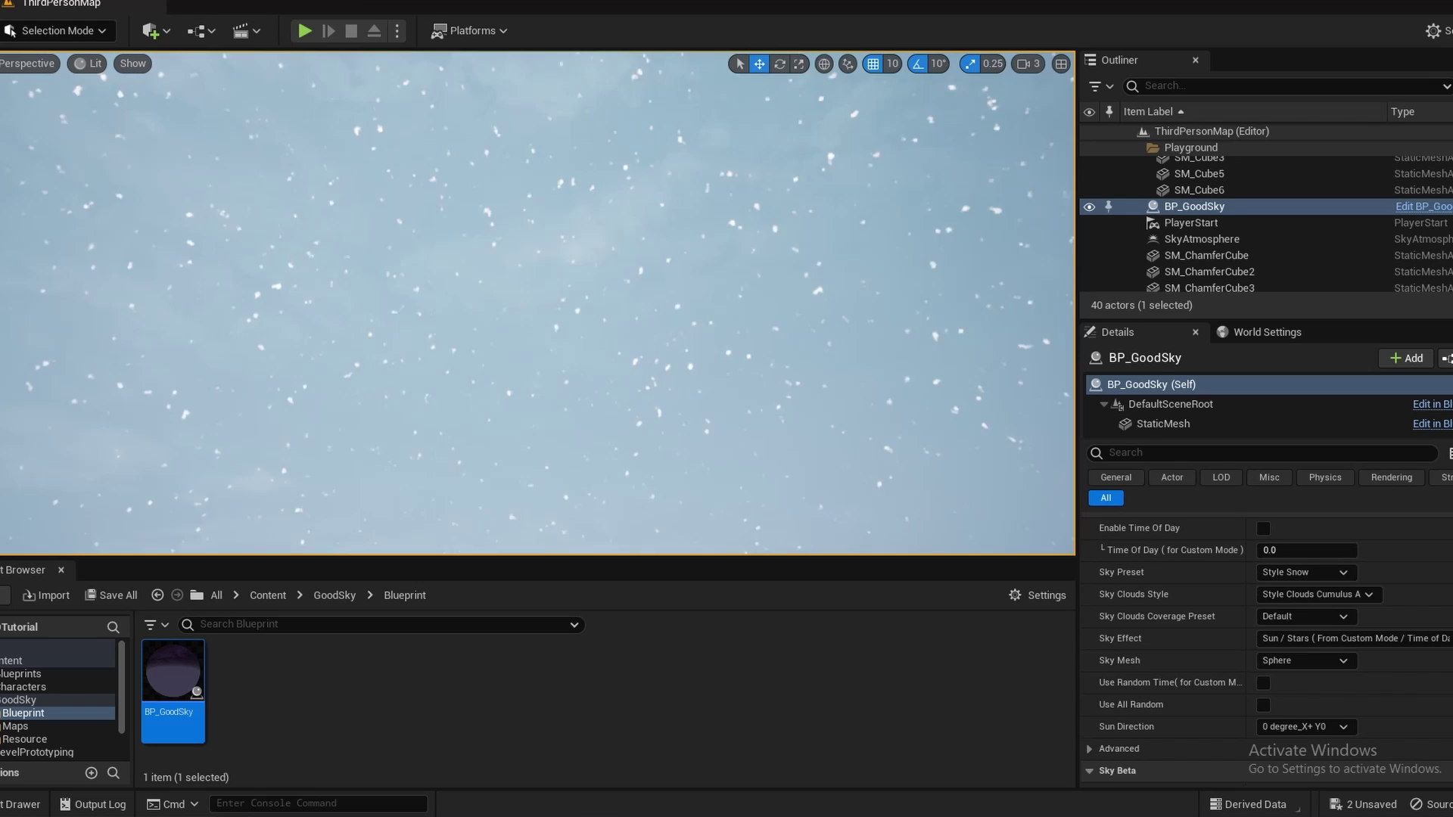
right_drag(371, 174, 484, 295)
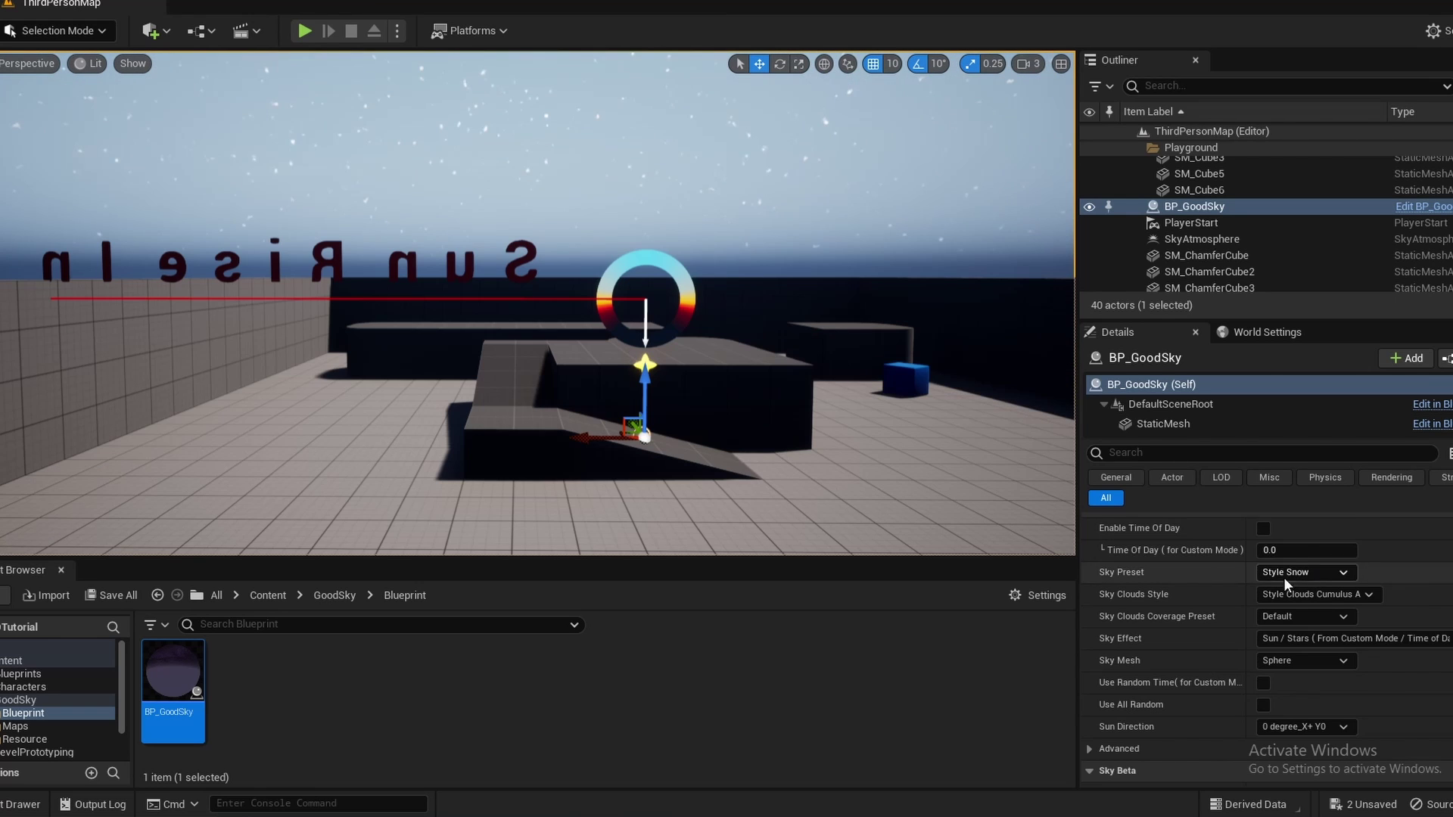
Set BP_GoodSky's Sky Preset back to Custom Mode ( From Time Of Day ).
click(1300, 572)
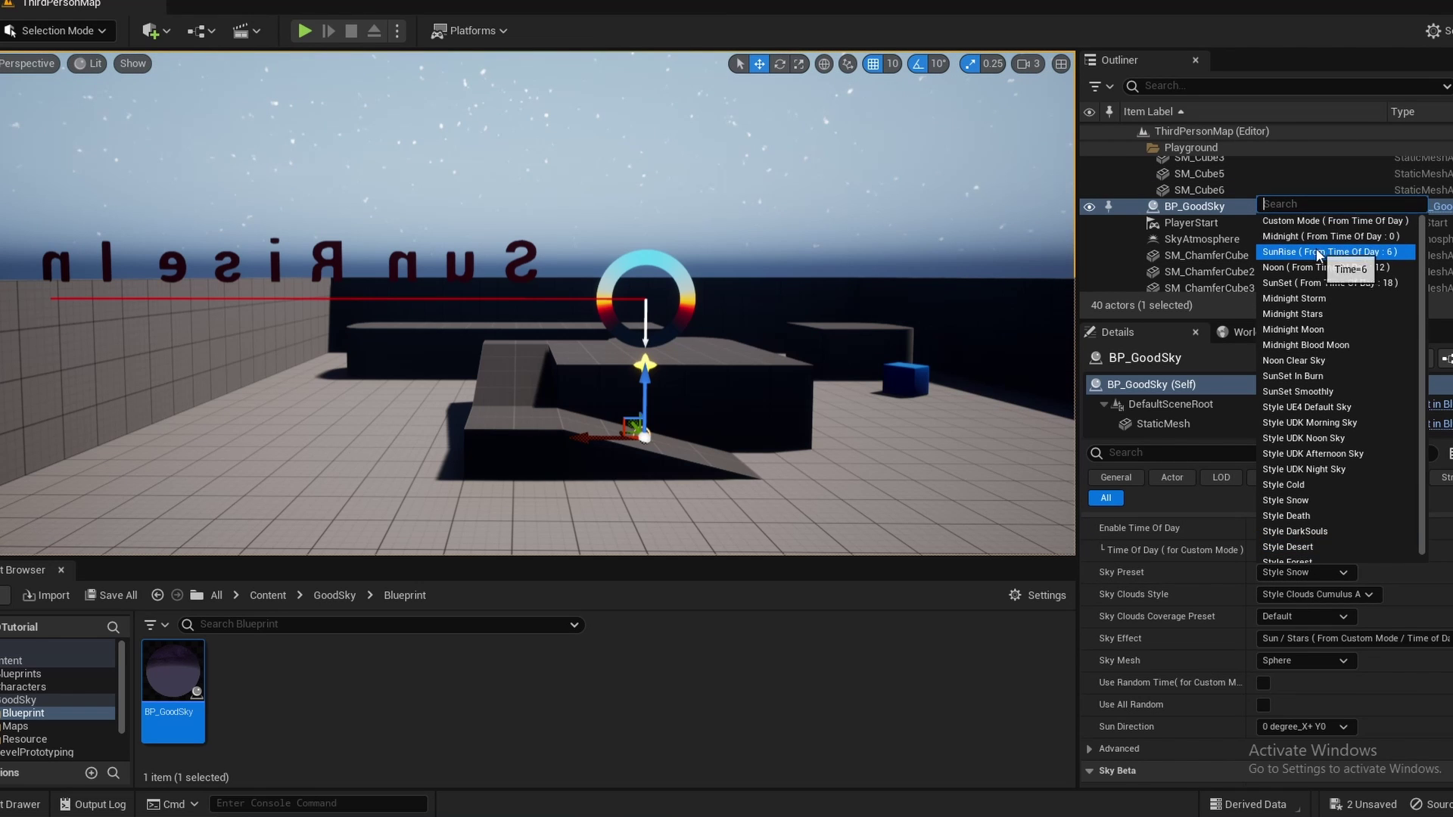
click(1301, 221)
right_drag(677, 318, 541, 333)
scroll(1424, 605, down, 2)
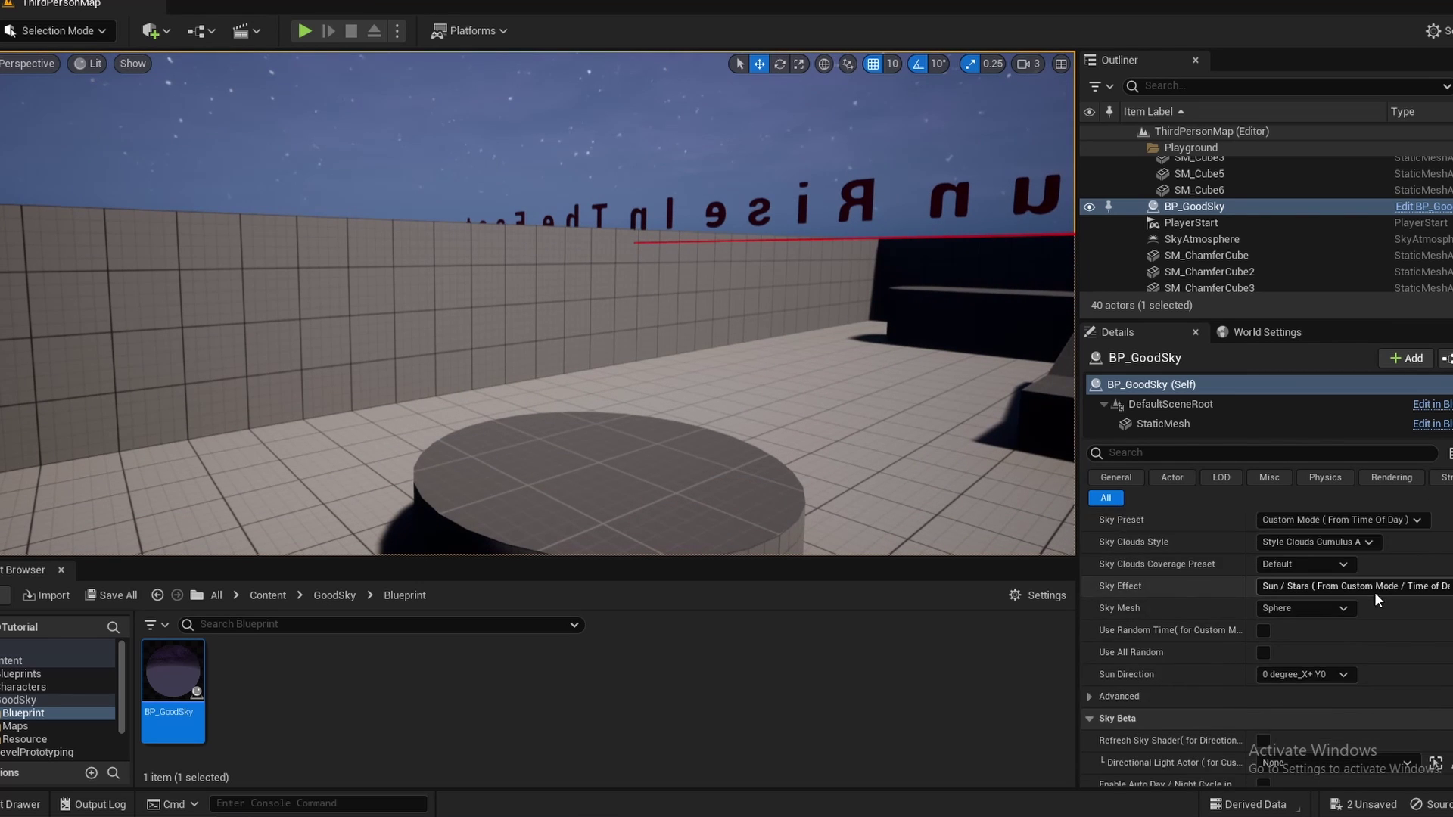
scroll(1400, 598, up, 4)
scroll(1372, 586, down, 2)
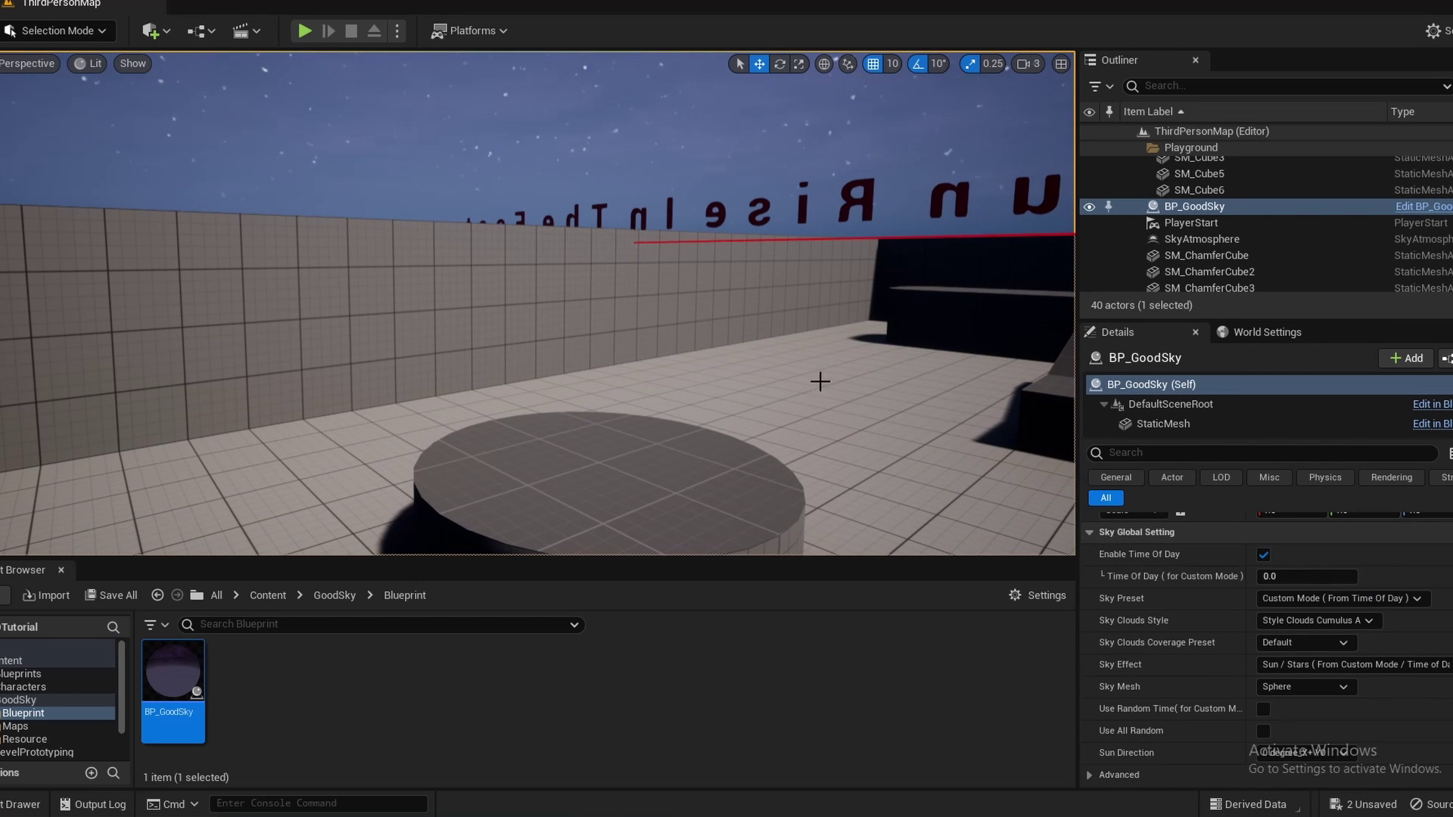
Try the Stratus and Cirriform options for Sky Clouds Style and view the resulting clouds.
right_drag(820, 380, 994, 481)
click(1319, 625)
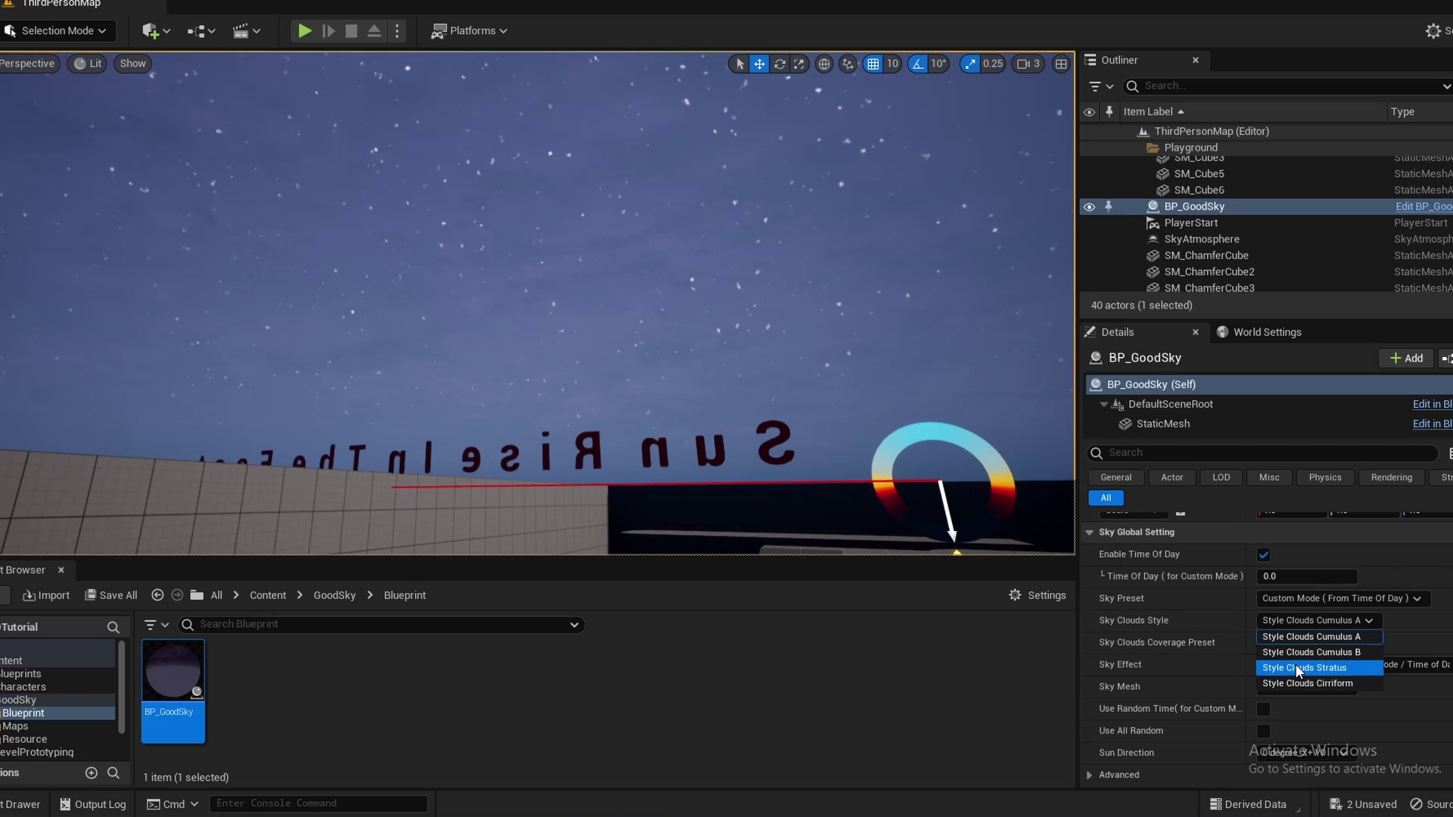
click(1310, 651)
click(1318, 621)
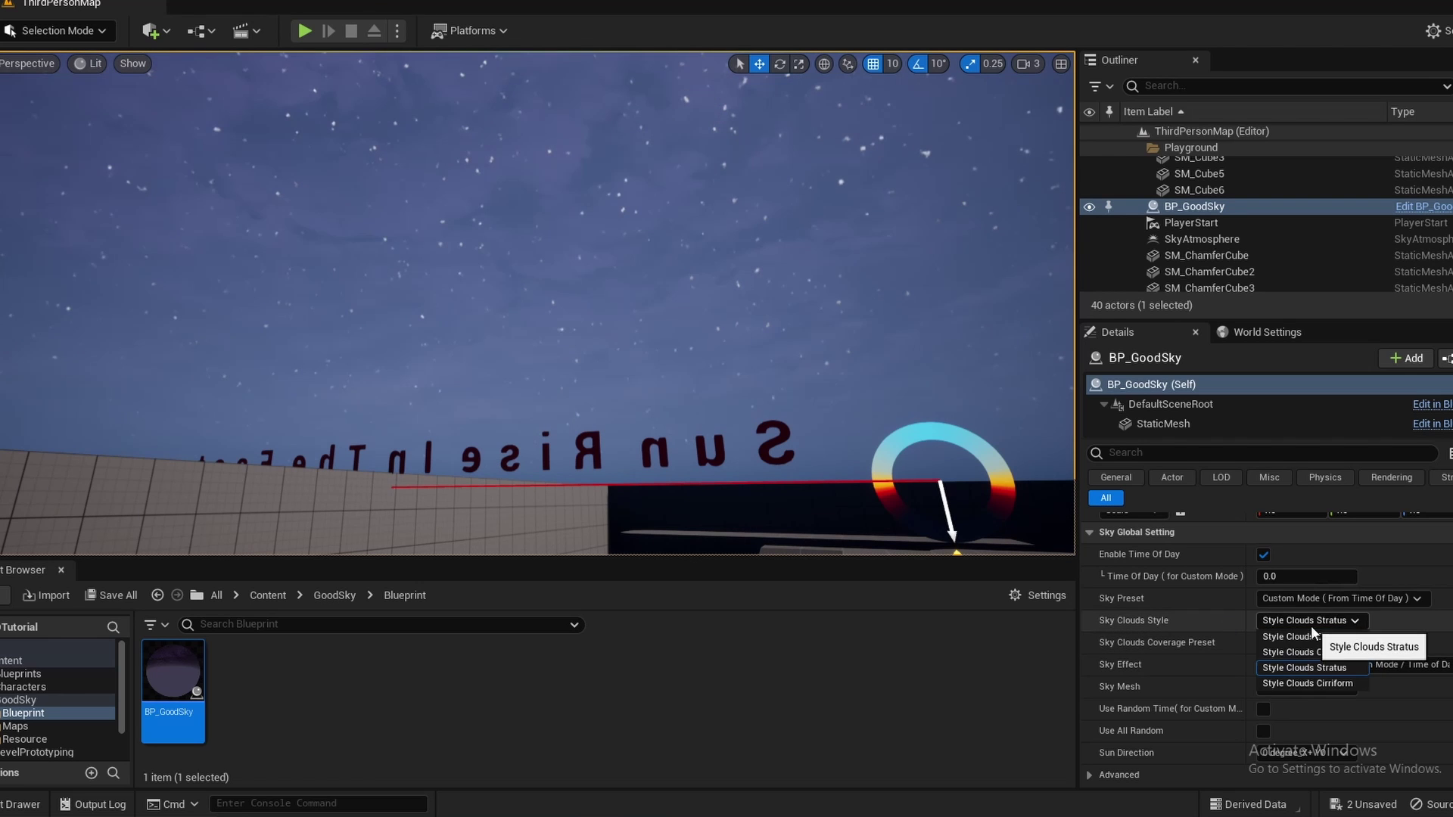
click(1296, 682)
right_drag(875, 412, 870, 356)
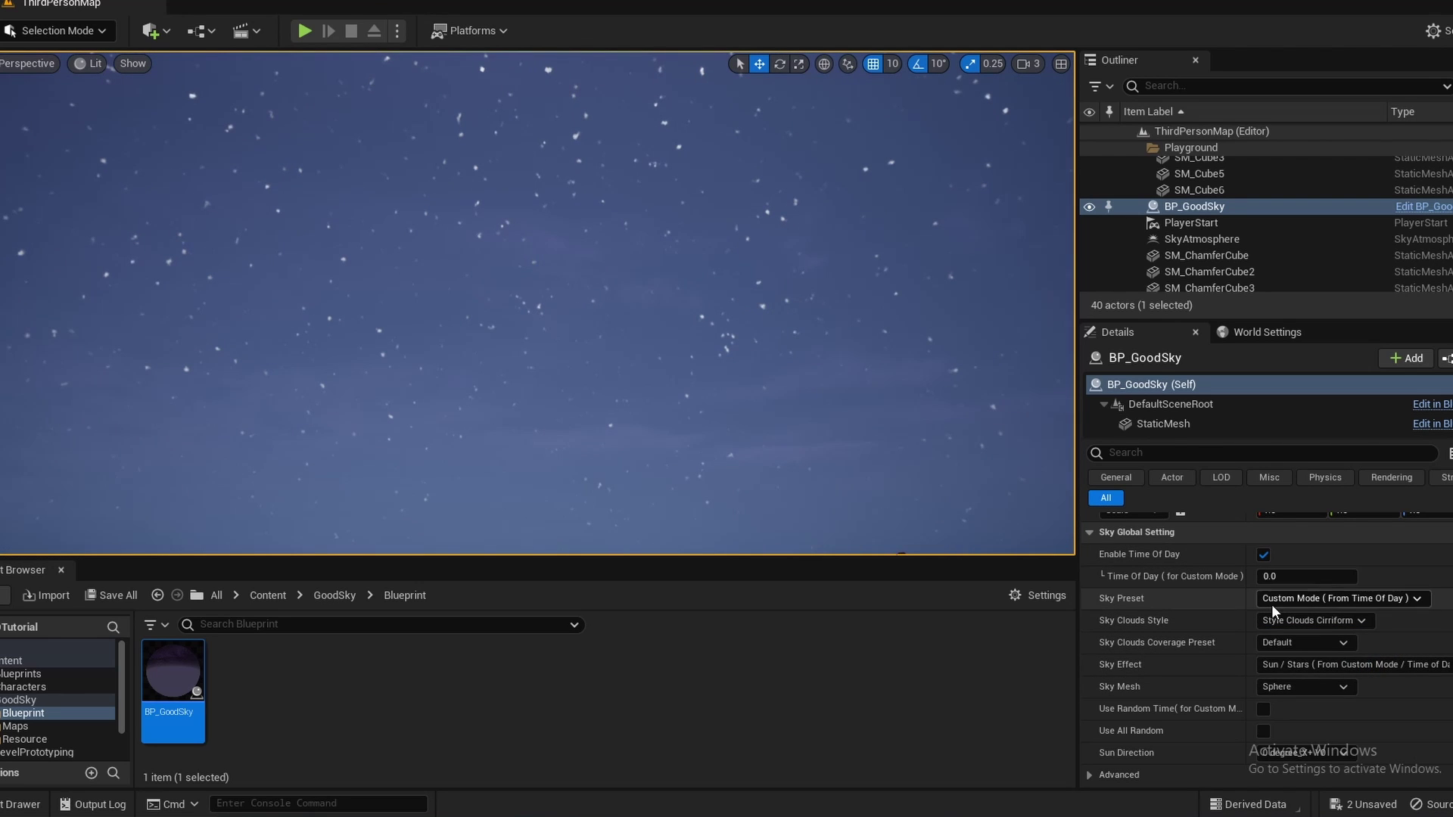
Switch Sky Clouds Style through Stratus and Cumulus B to Cumulus A to compare the clouds.
click(1298, 619)
click(1294, 664)
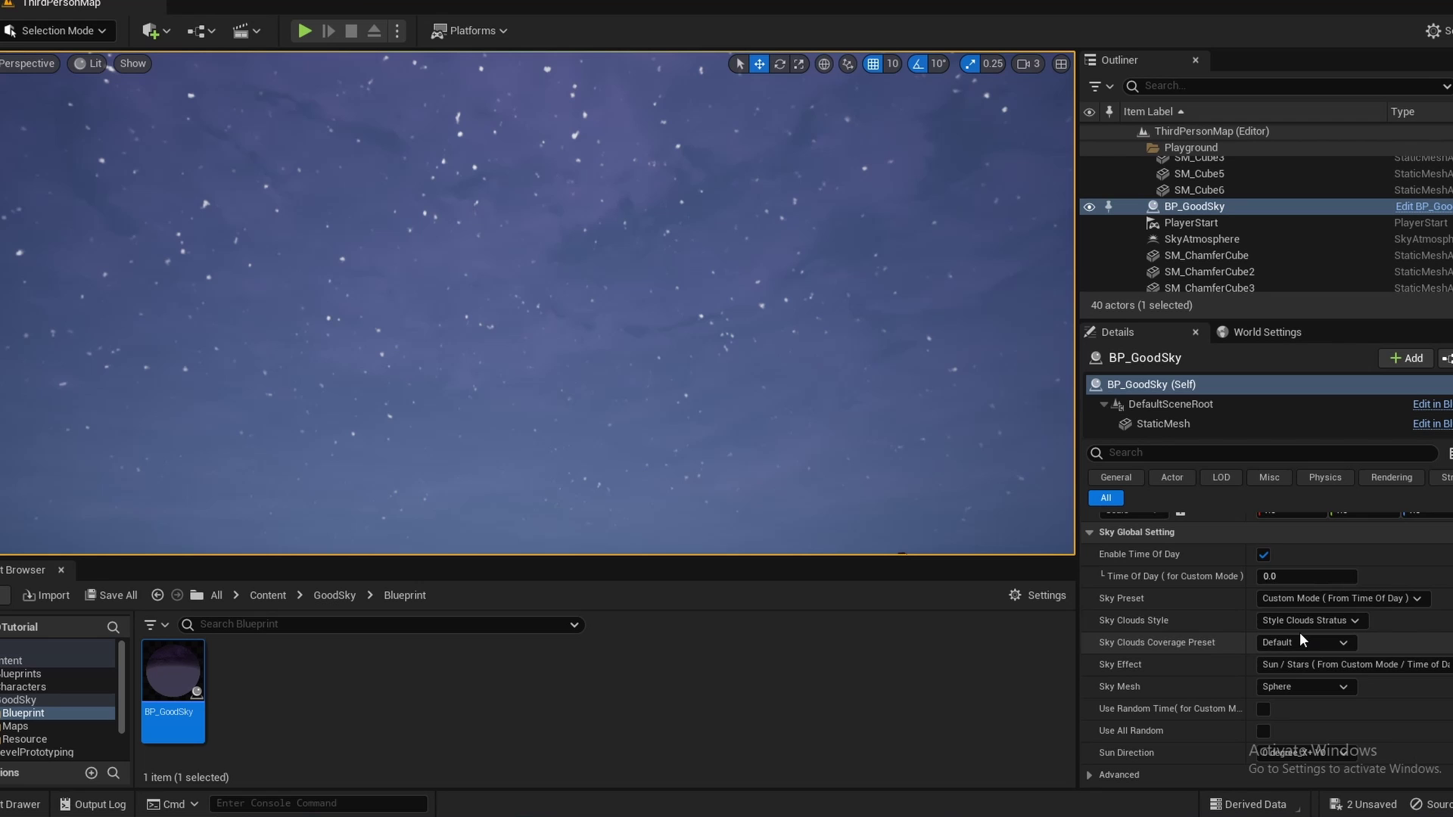
click(1307, 621)
click(1296, 654)
click(1304, 621)
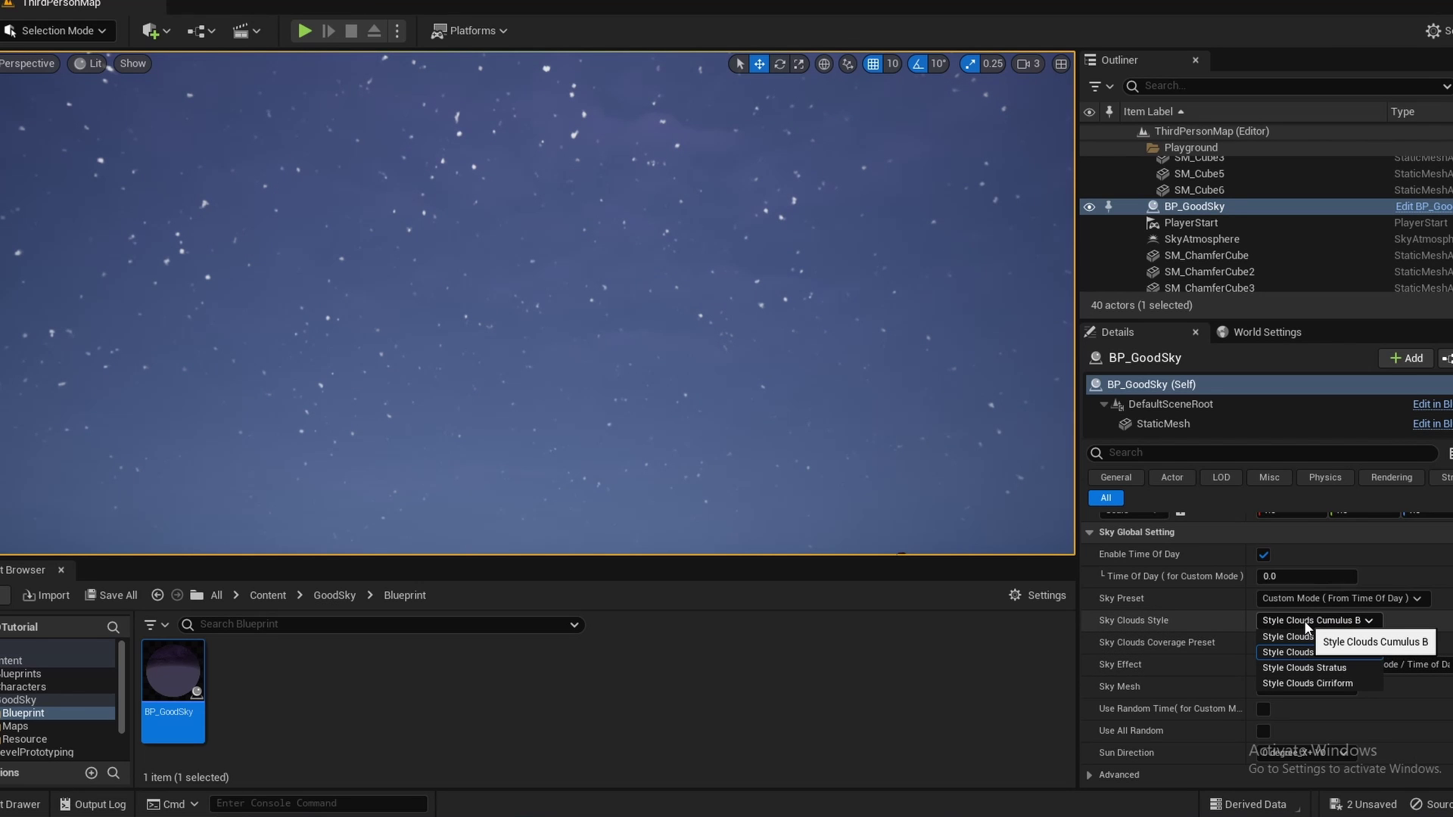
click(1300, 637)
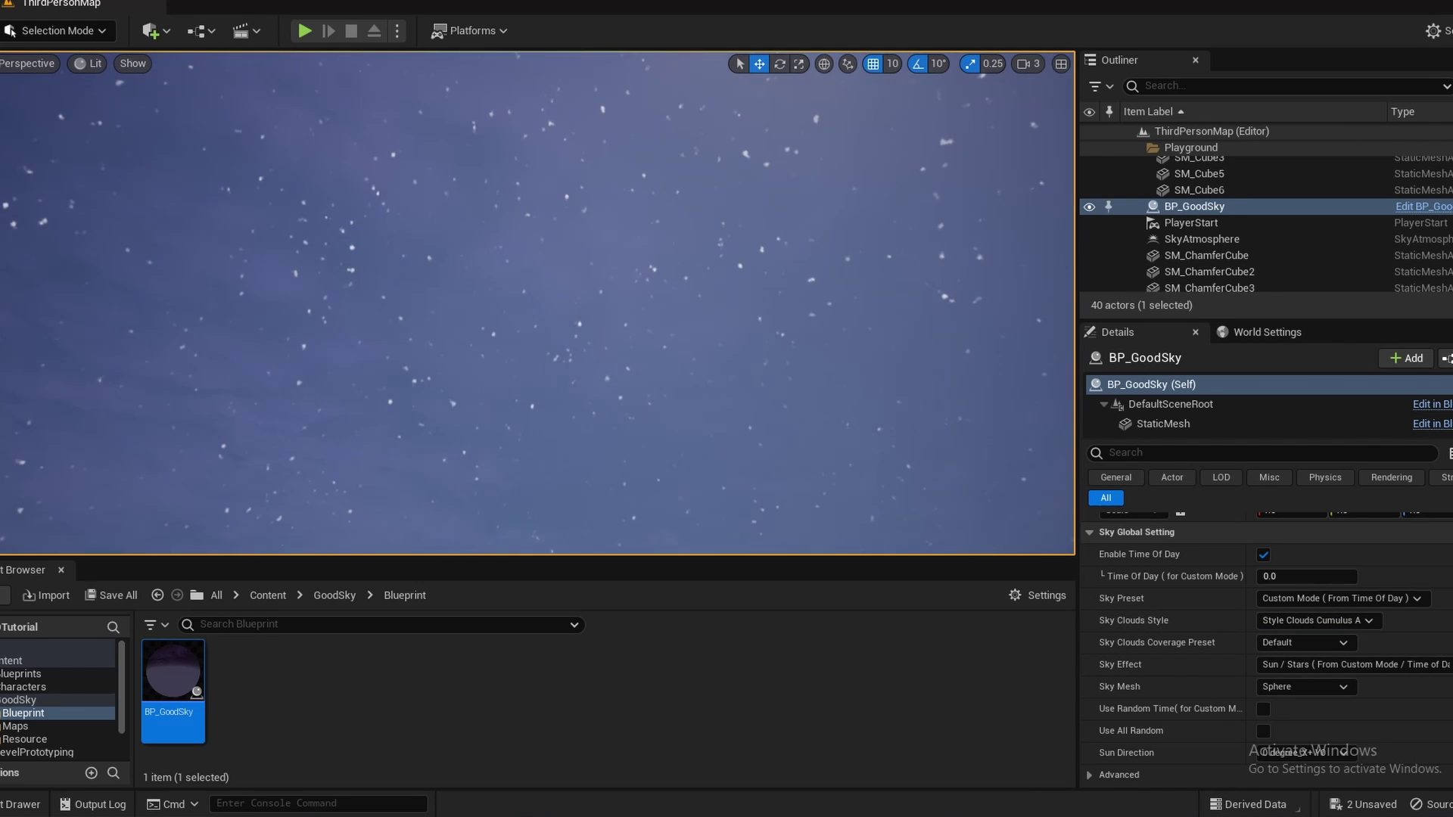
Set Sky Clouds Style to Style Clouds Stratus and the Time Of Day to 7.68.
right_drag(772, 280, 726, 348)
right_drag(560, 409, 650, 400)
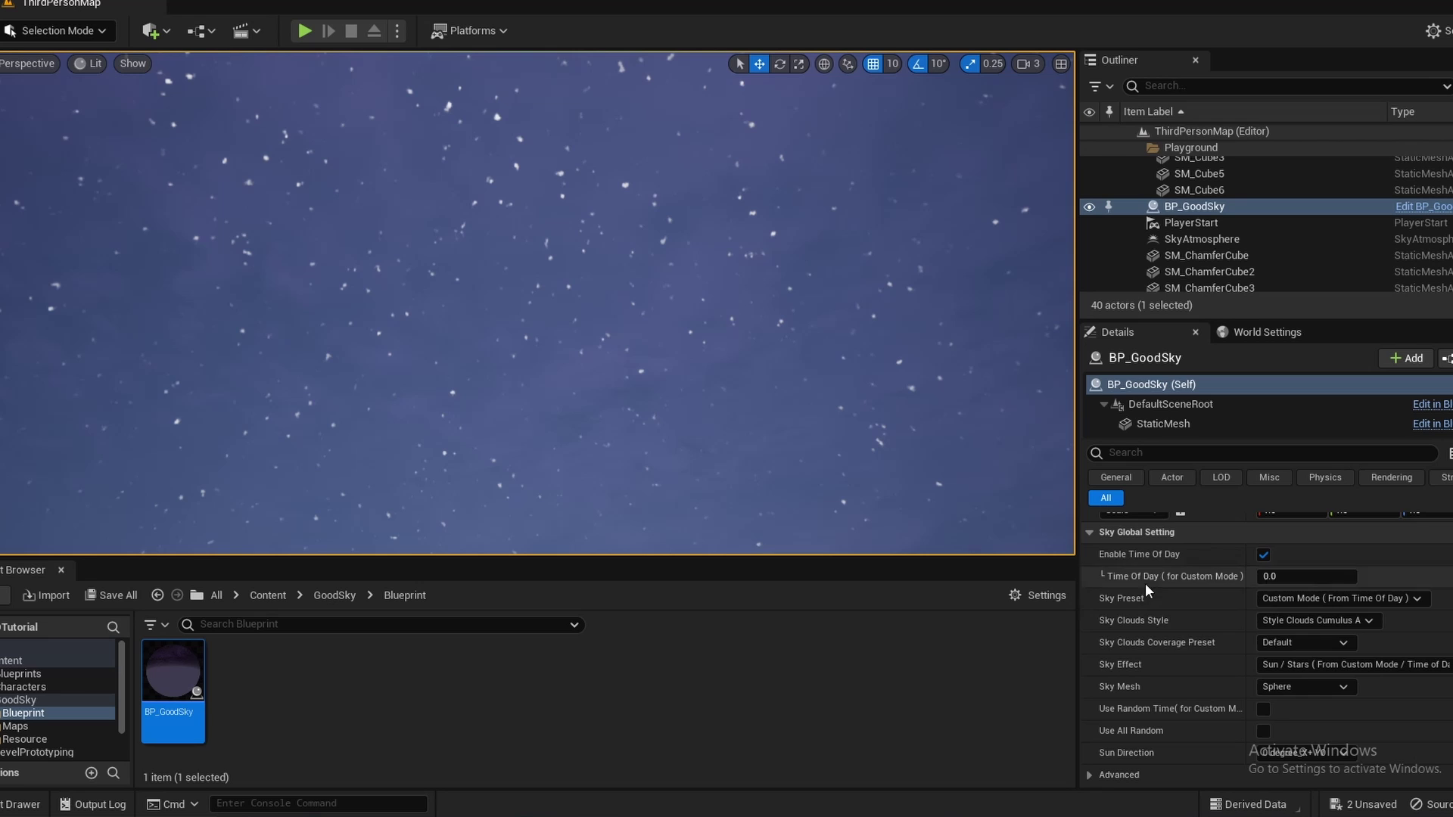
click(1318, 619)
click(1313, 656)
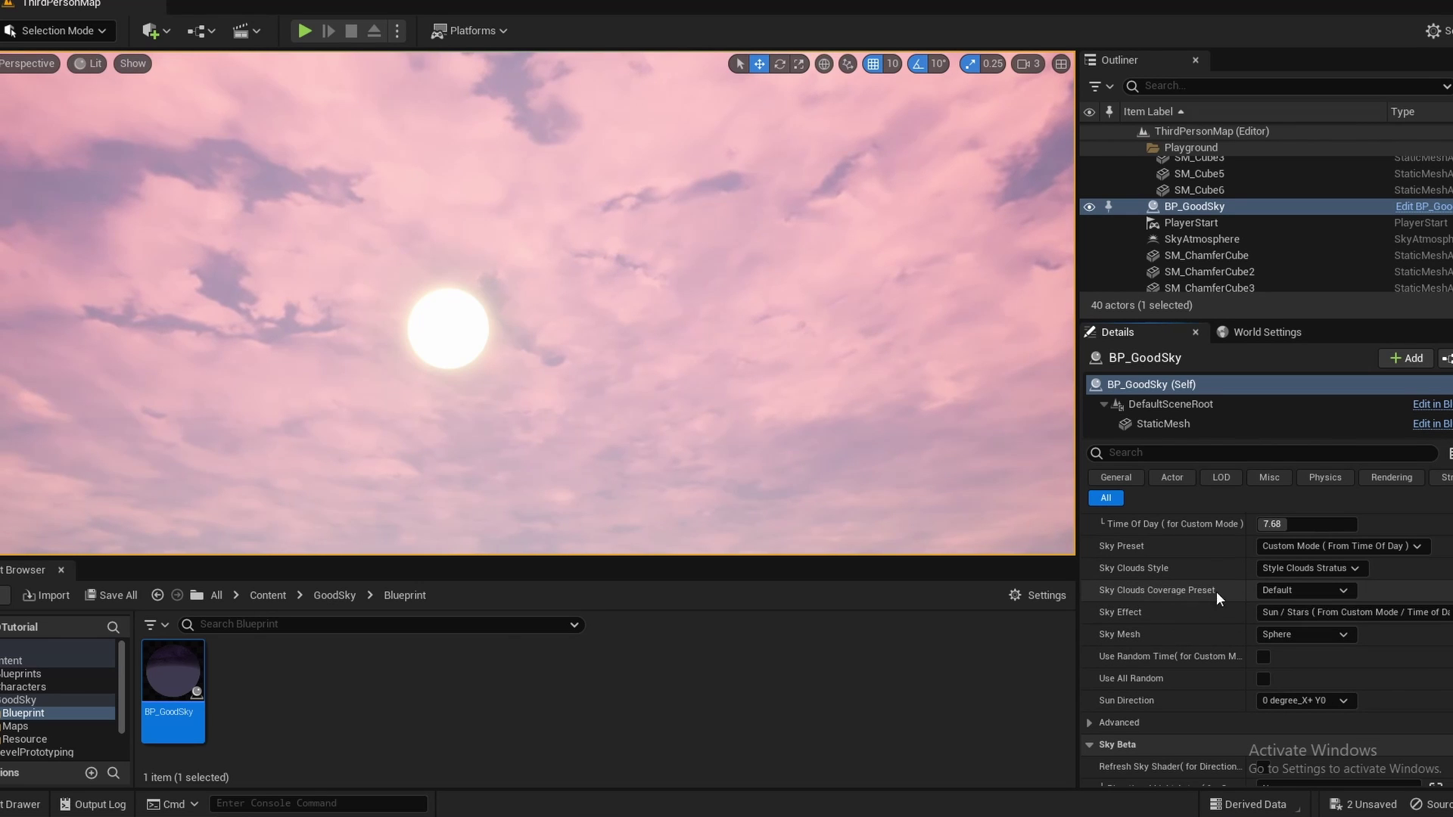
Try the Super Slight option for Sky Clouds Coverage Preset and return it to Default.
click(1286, 589)
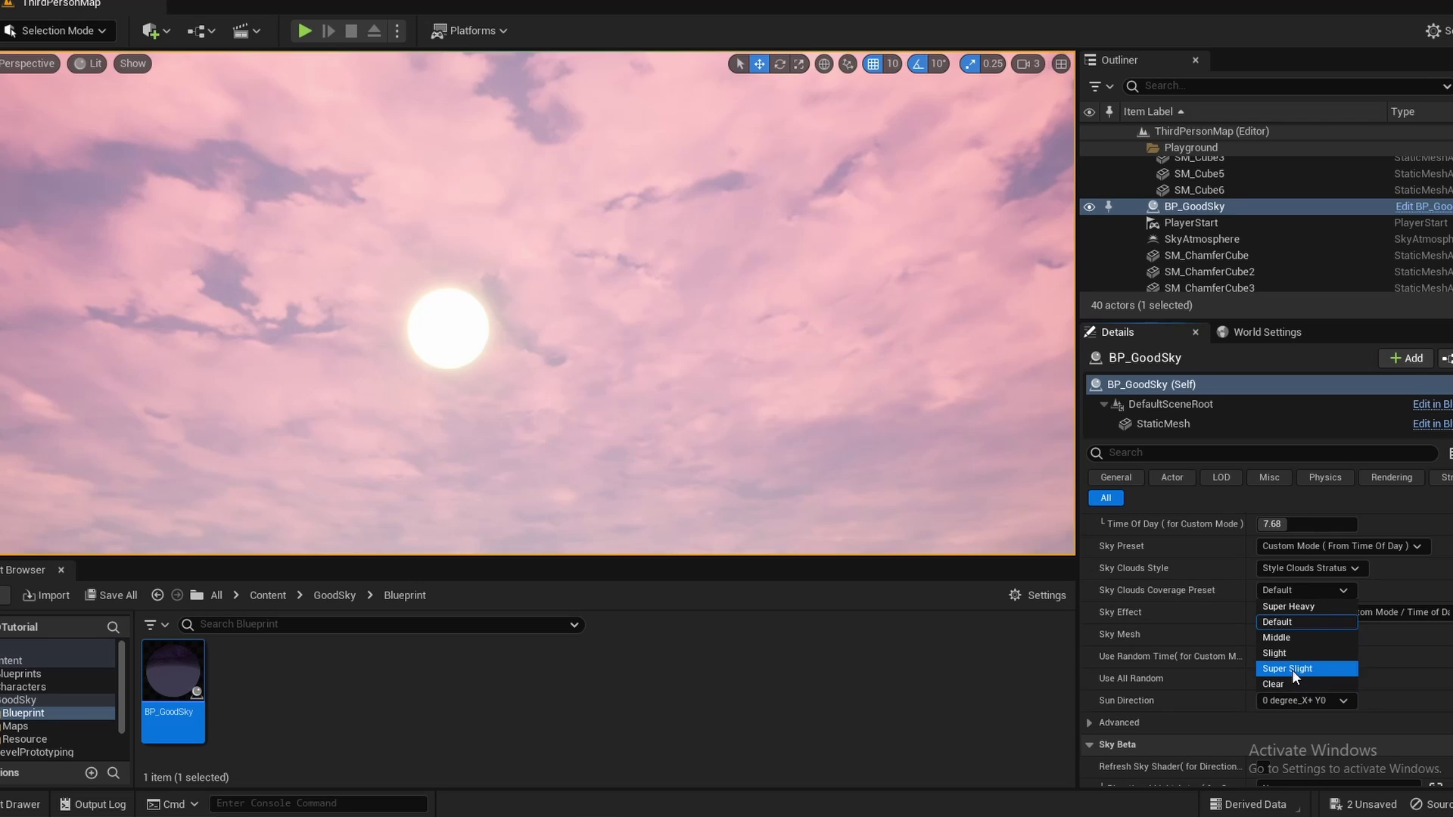
click(1292, 669)
click(1300, 591)
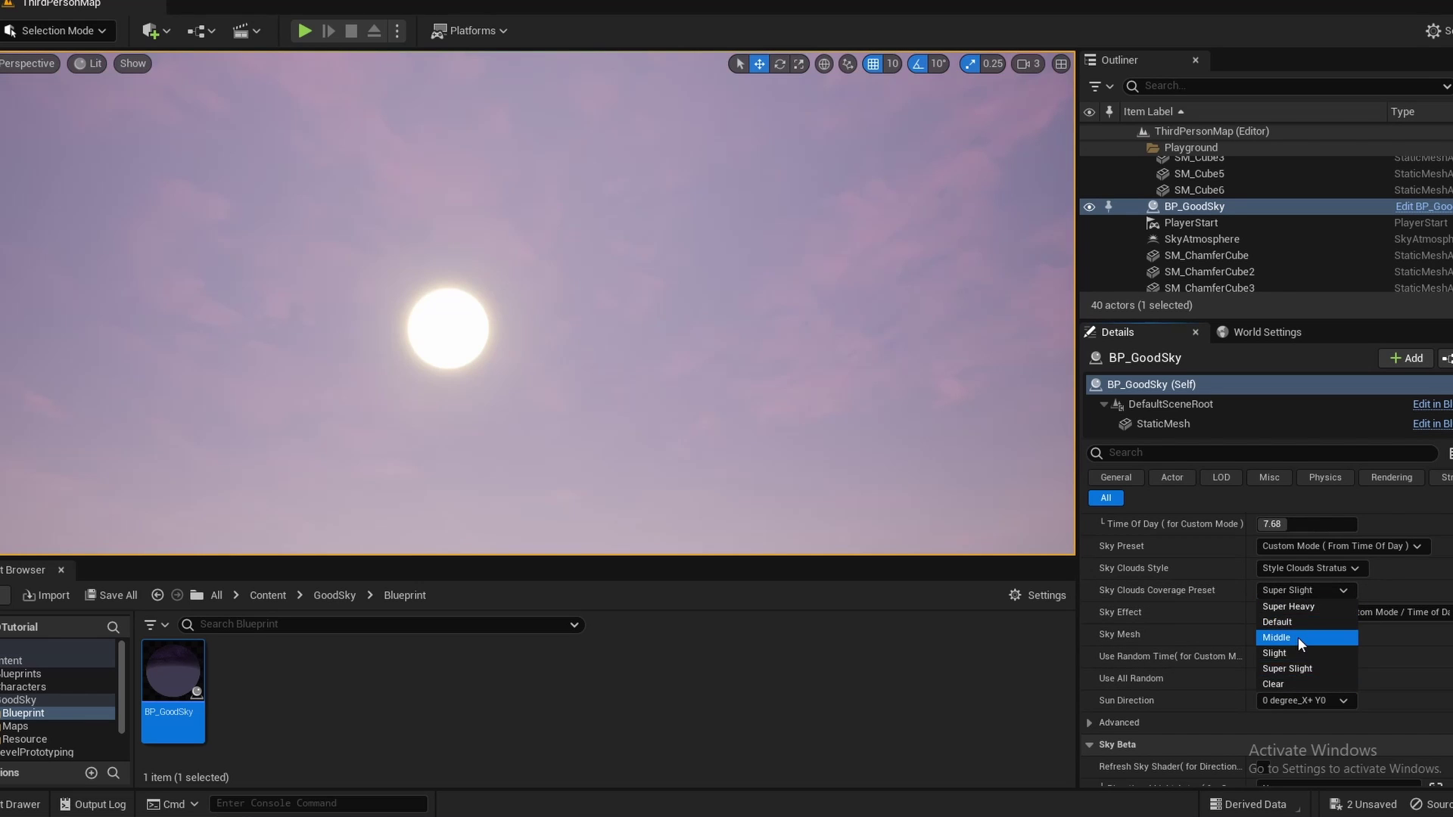
click(1295, 621)
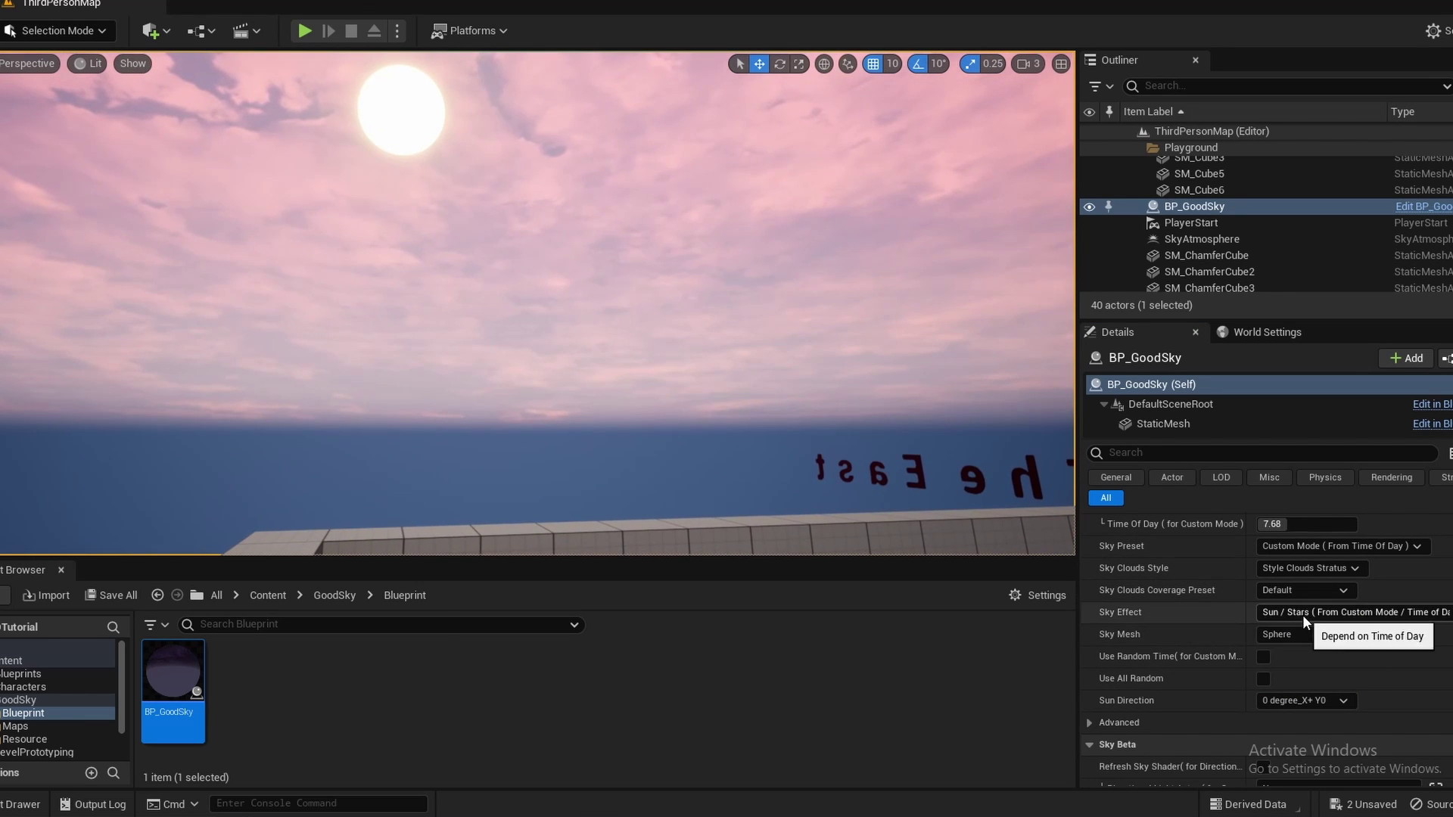
Preview the Sun / Stars + Moon and Storm options of Sky Effect, and restore the Sun / Stars option.
click(1302, 613)
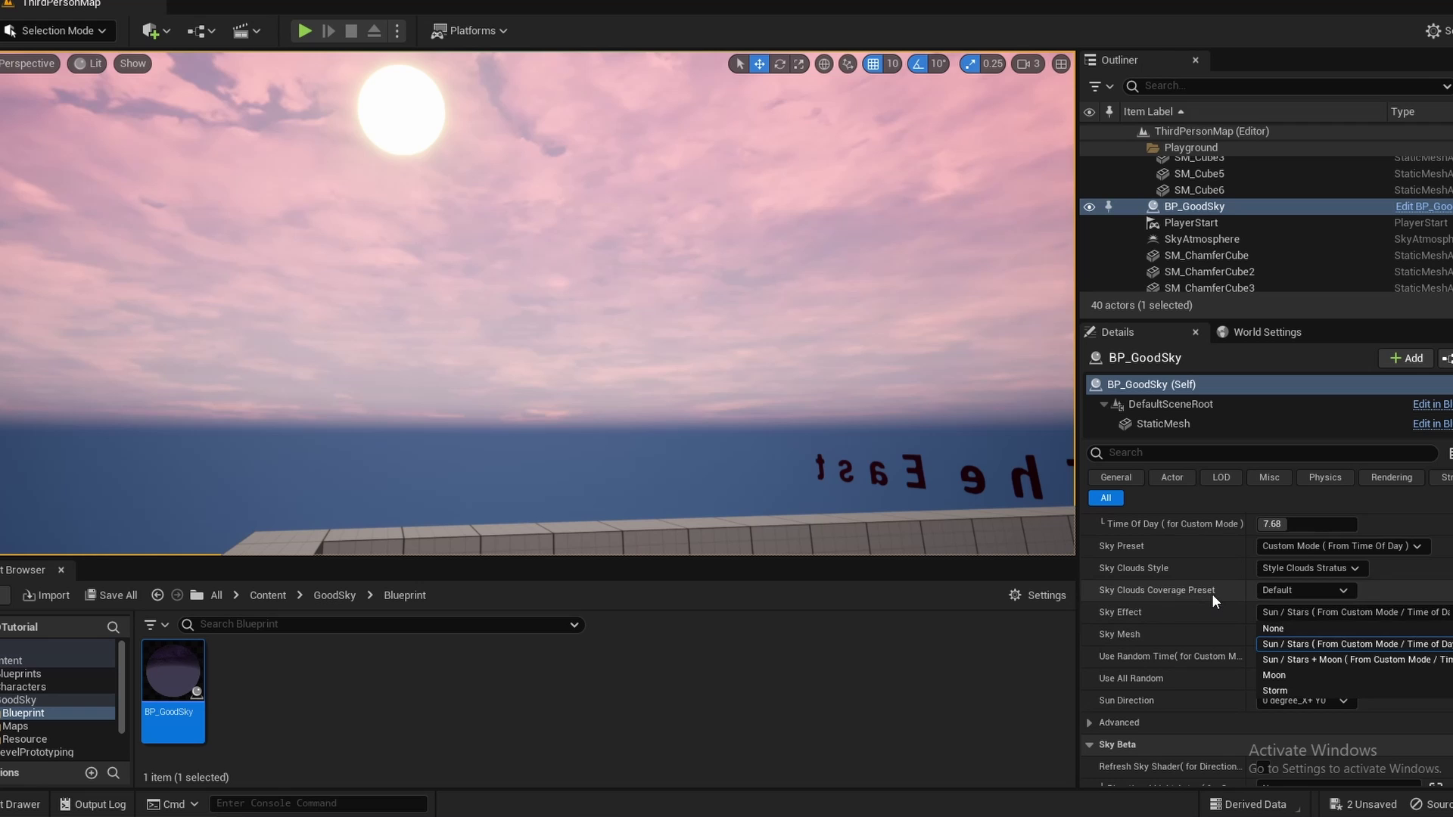
click(1291, 658)
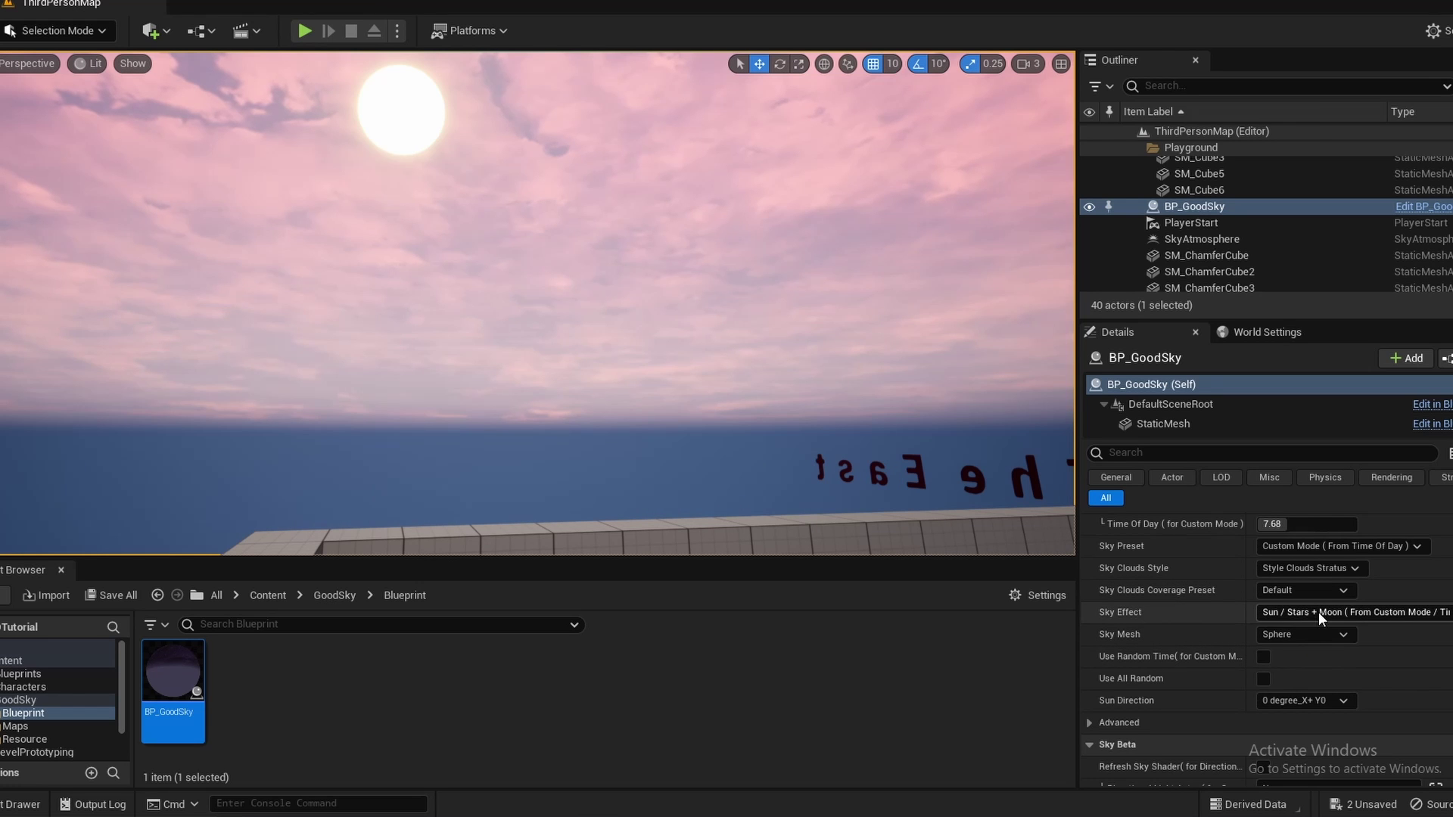
click(1318, 611)
click(1310, 692)
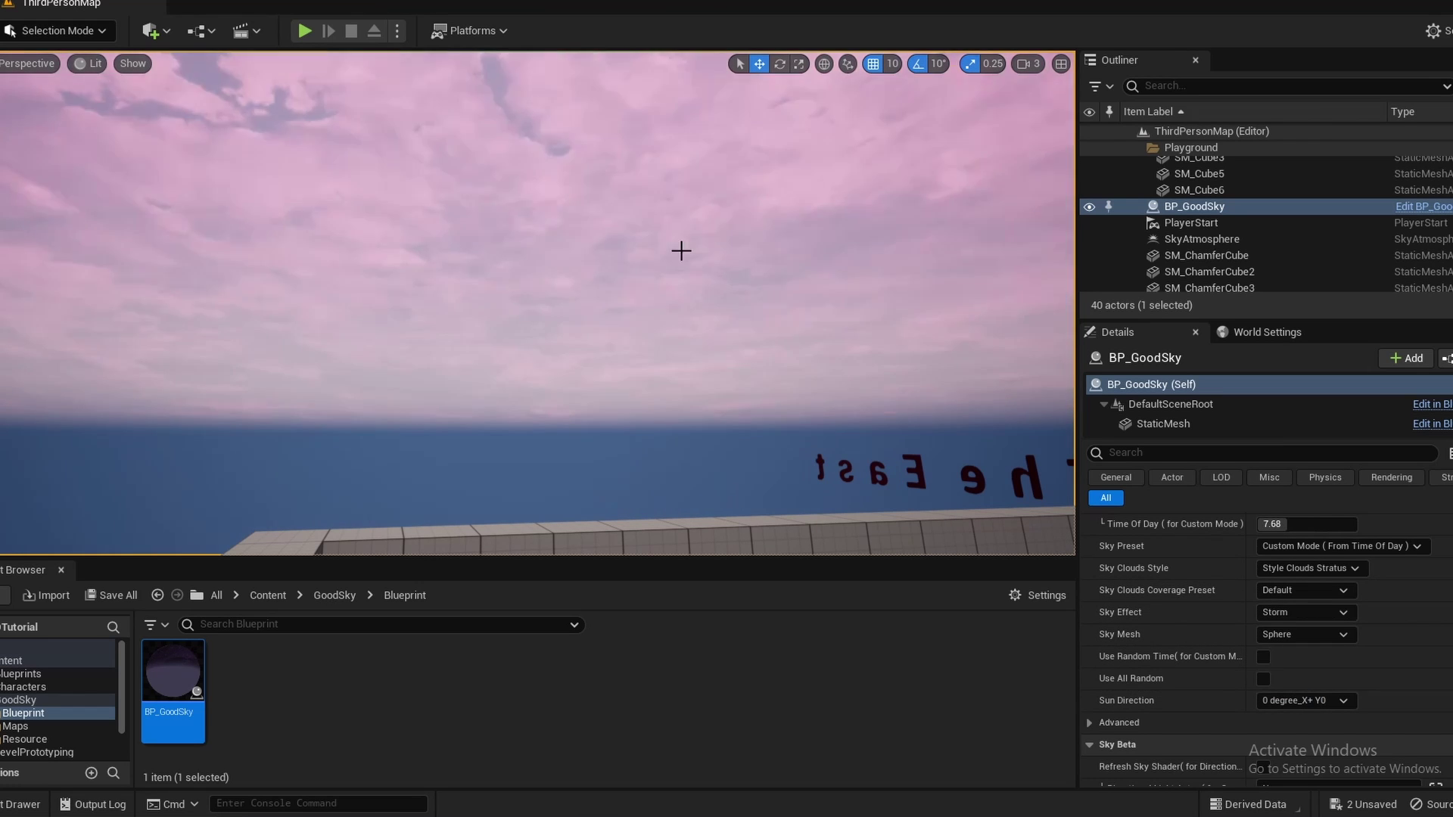
right_drag(681, 251, 878, 258)
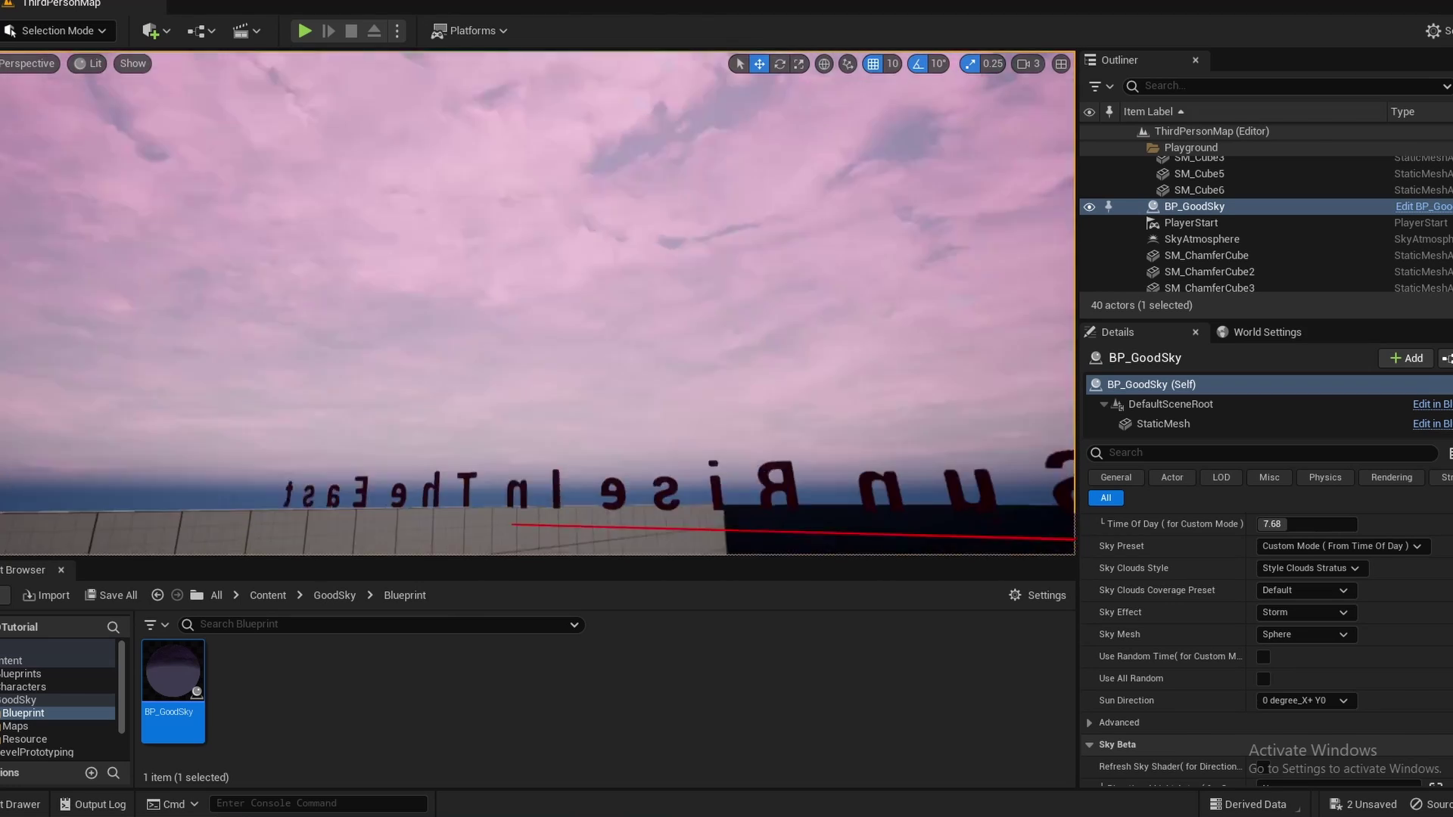
right_drag(537, 303, 473, 298)
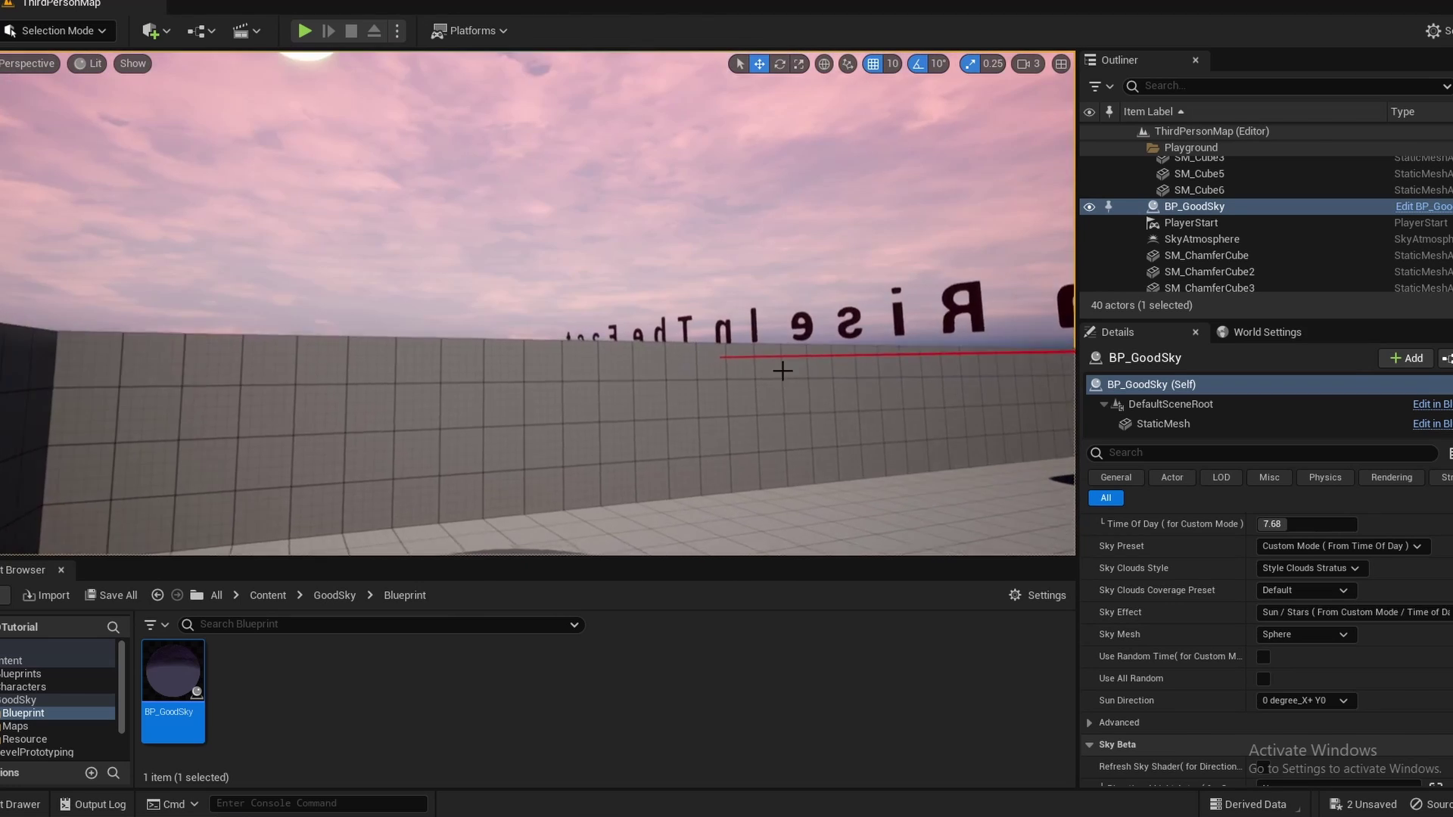
Play the level in the editor, walk the character around to view the sky, and stop the play session.
right_drag(781, 370, 545, 423)
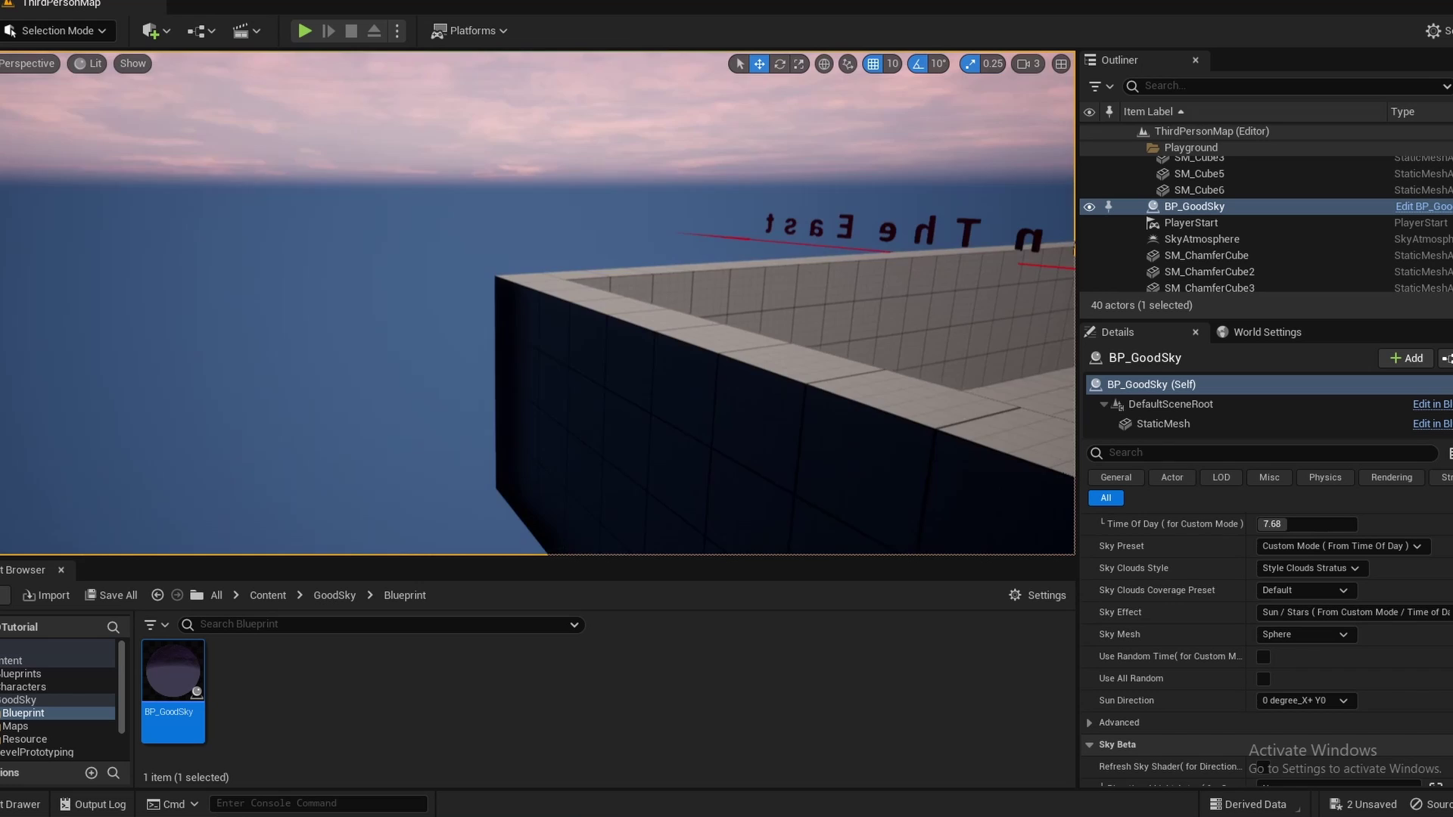
right_drag(788, 337, 916, 348)
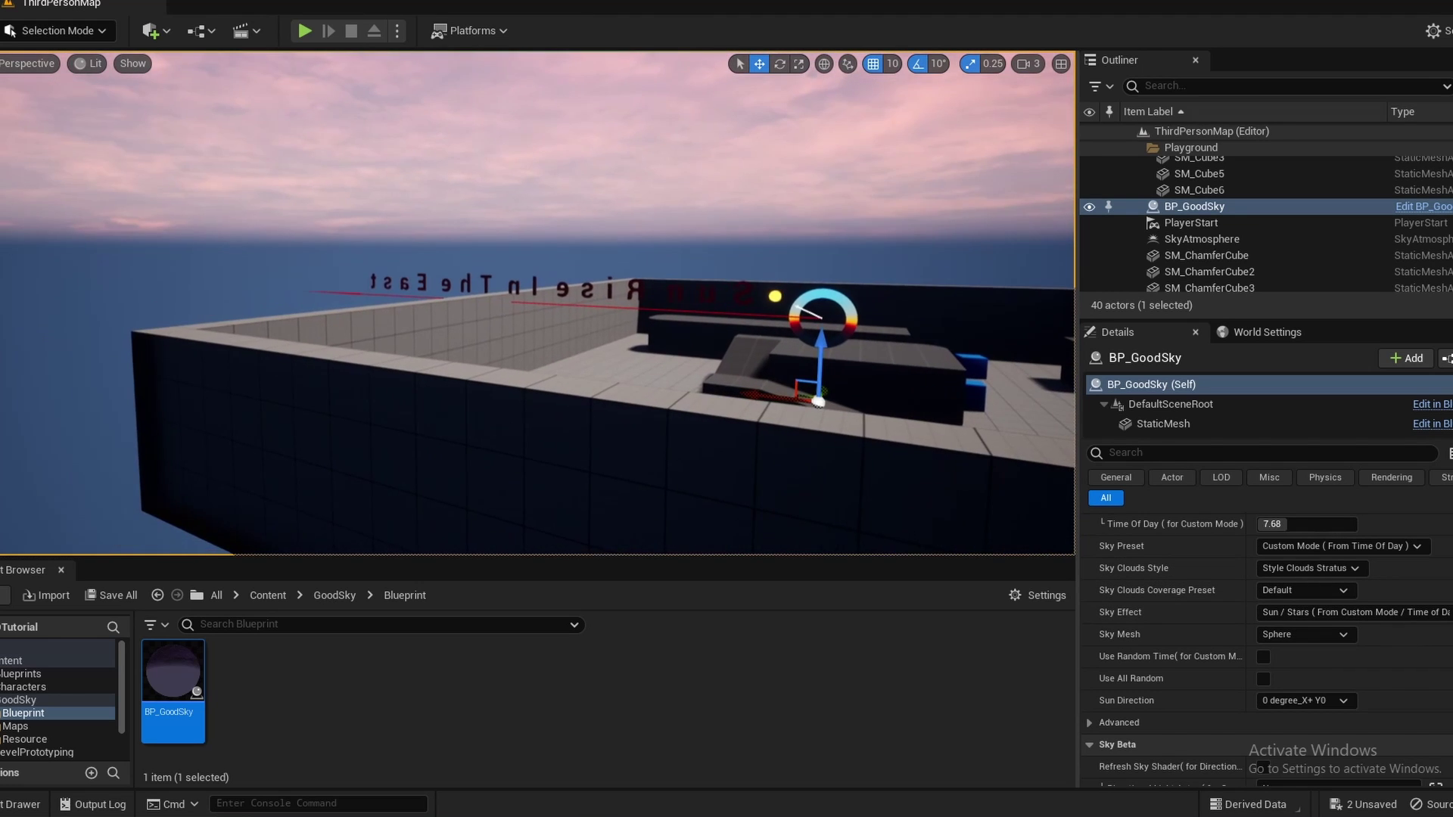
right_drag(432, 153, 560, 174)
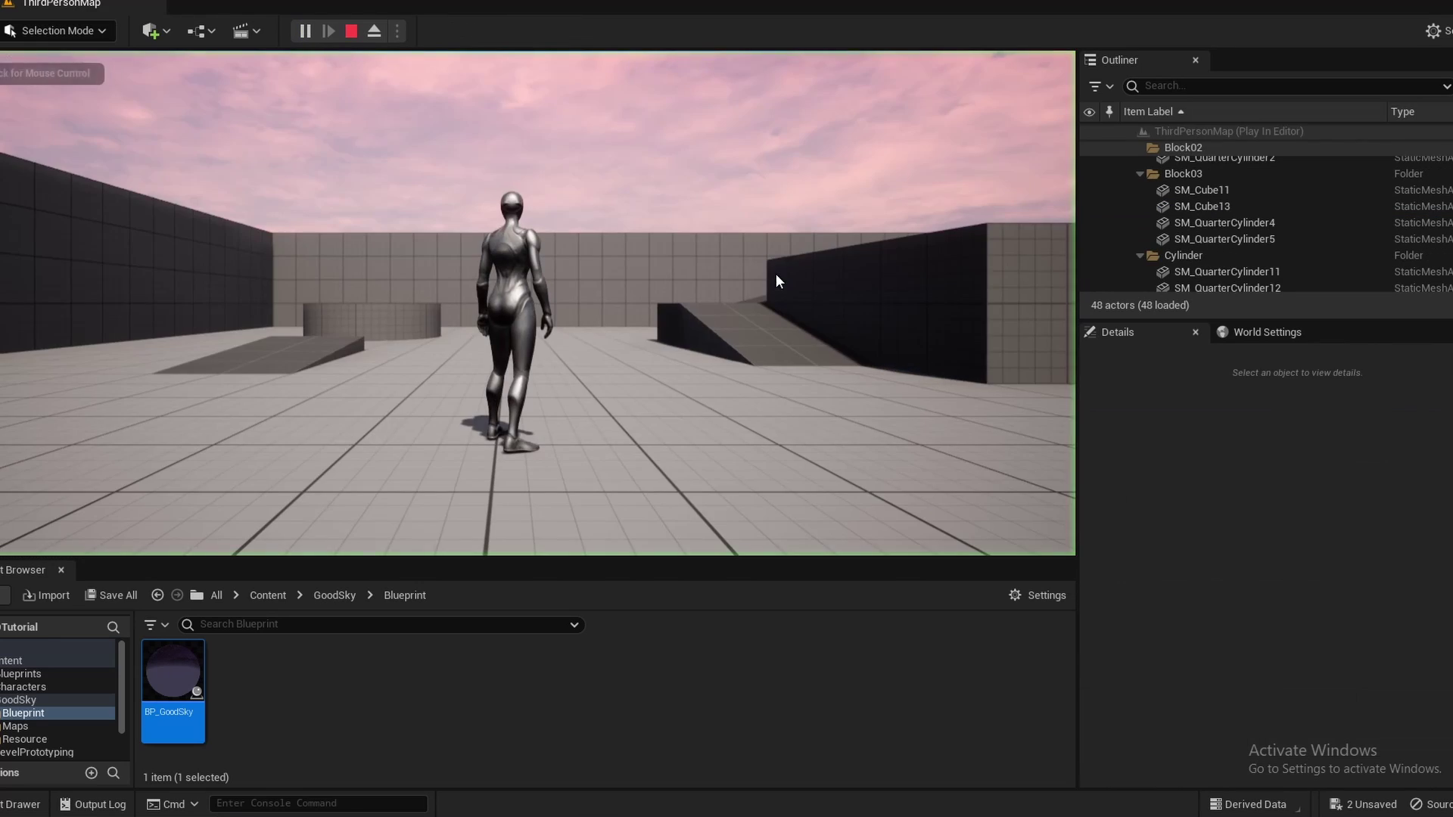
click(774, 274)
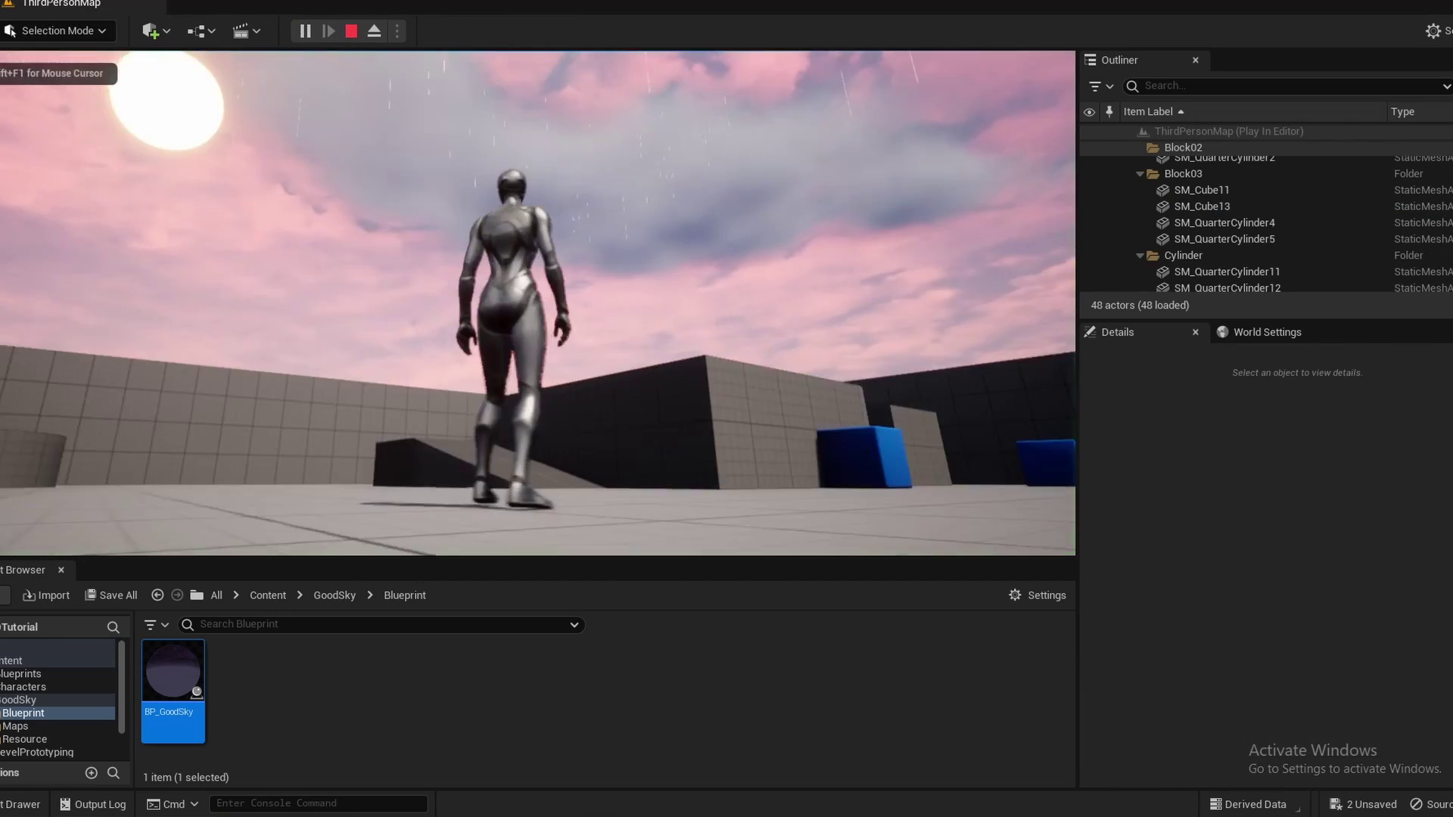
key(w)
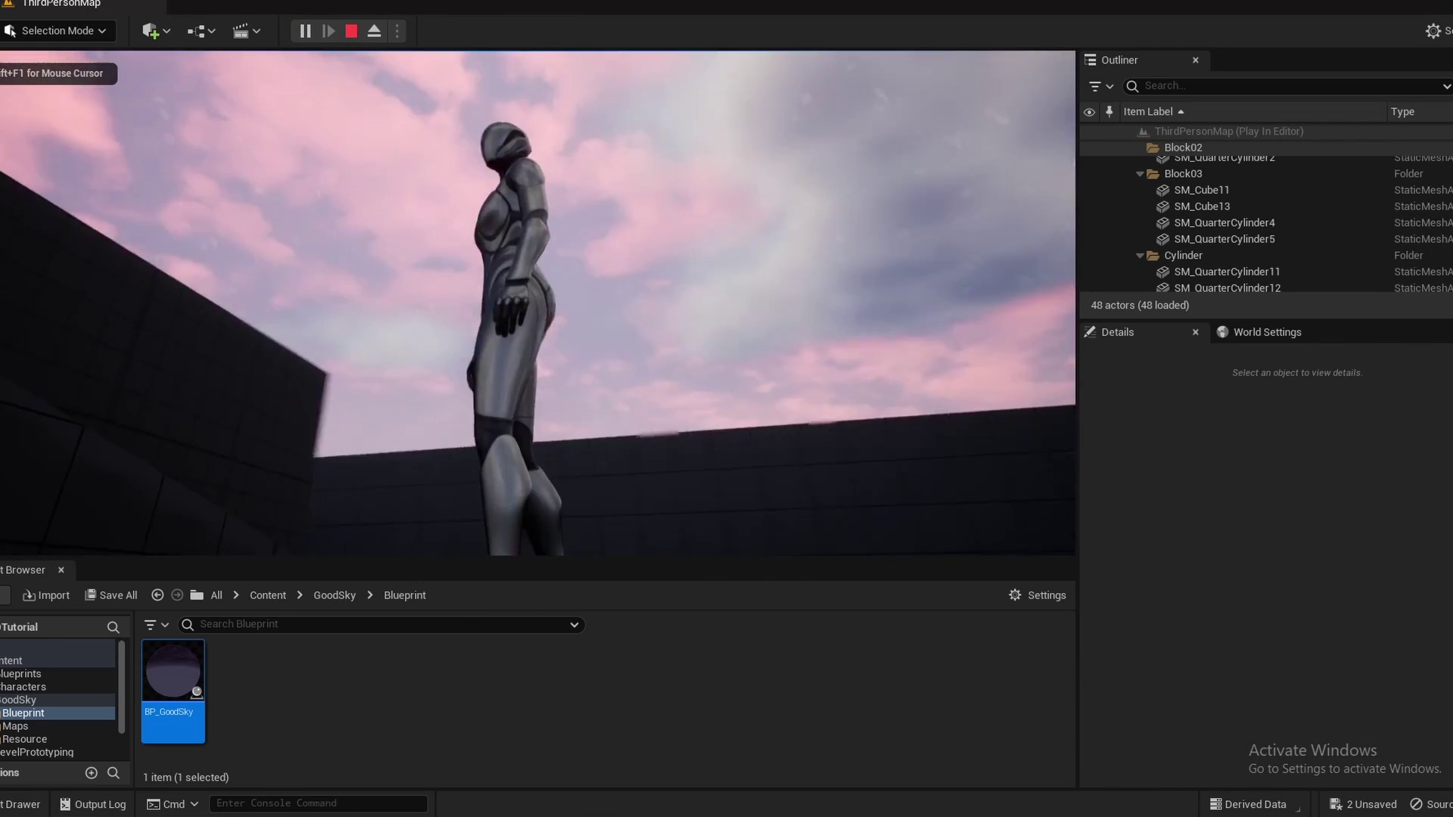
key(w)
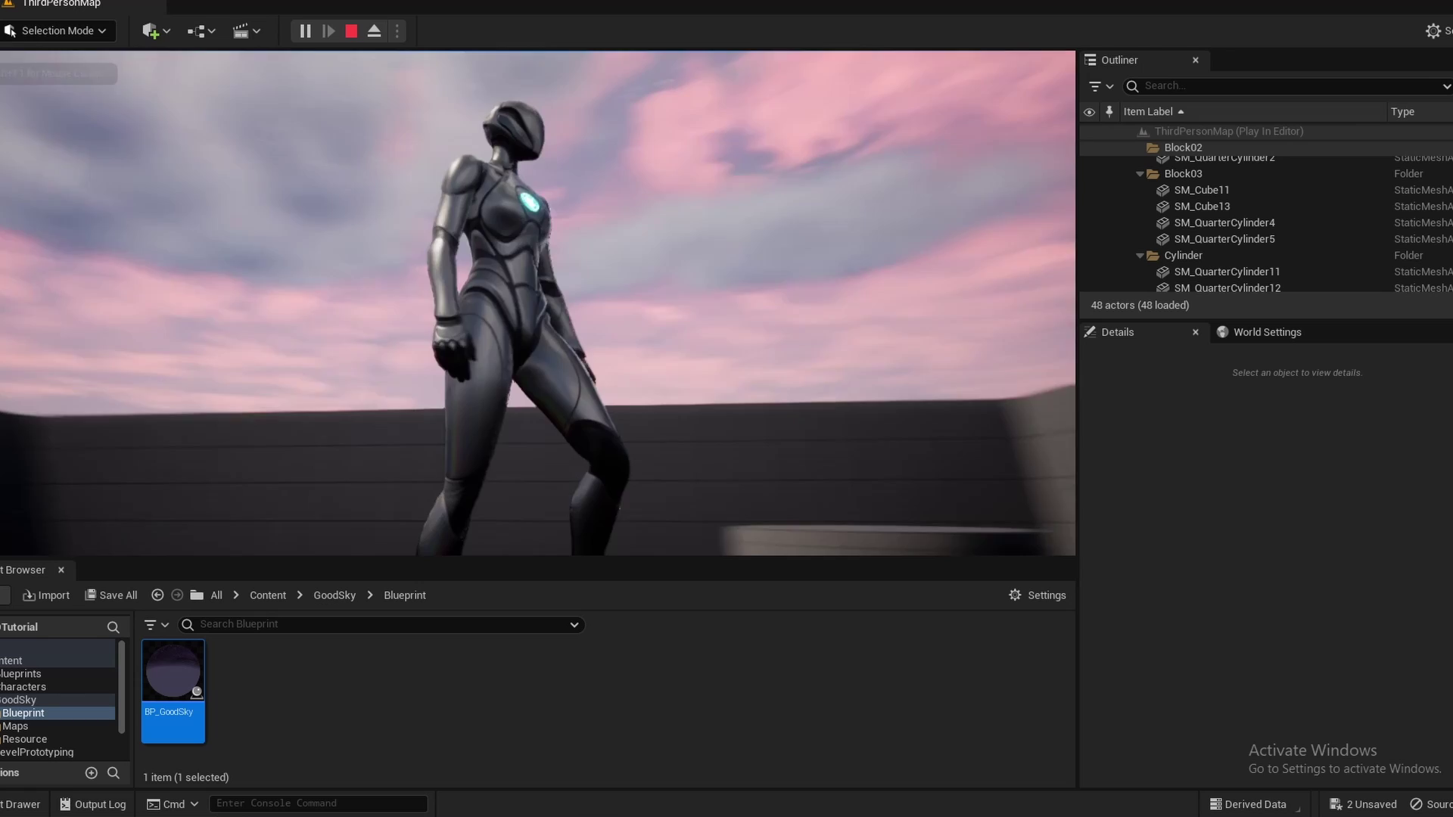
key(w)
key(Escape)
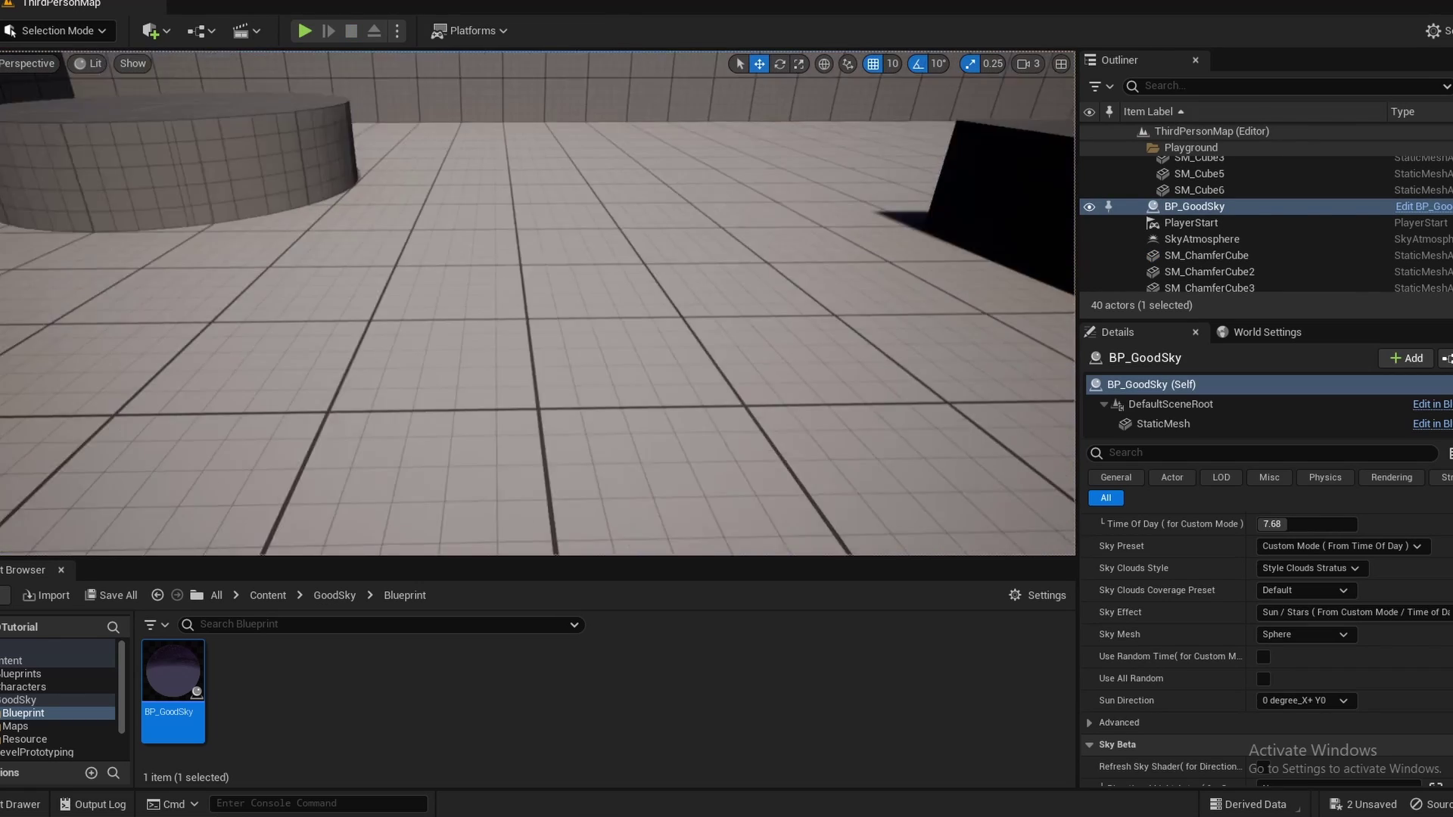
right_drag(898, 167, 847, 170)
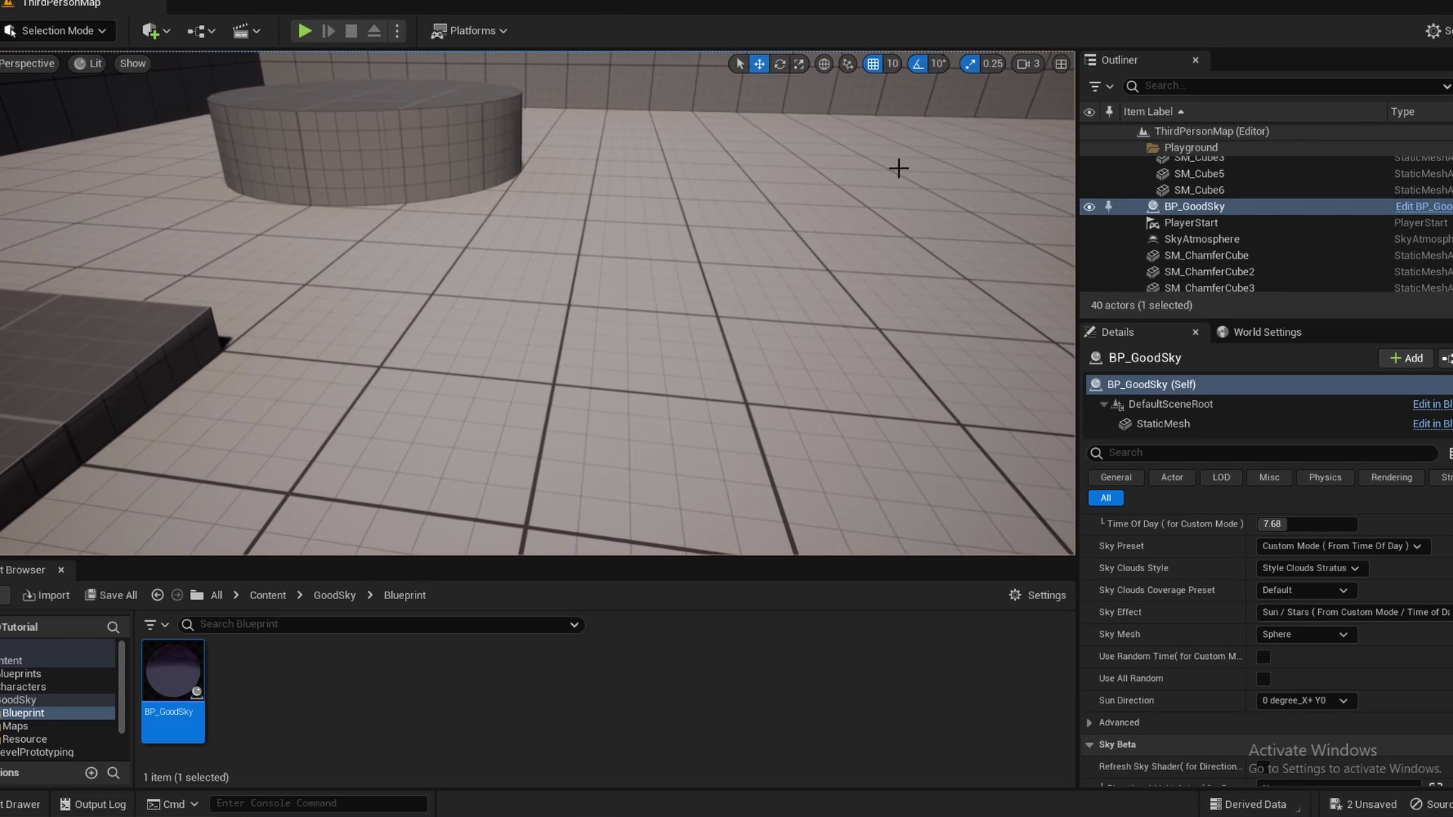
Set the viewport camera speed to 6 and move outside the playground walls to view the sky and horizon.
click(1030, 65)
drag(1060, 101, 1111, 101)
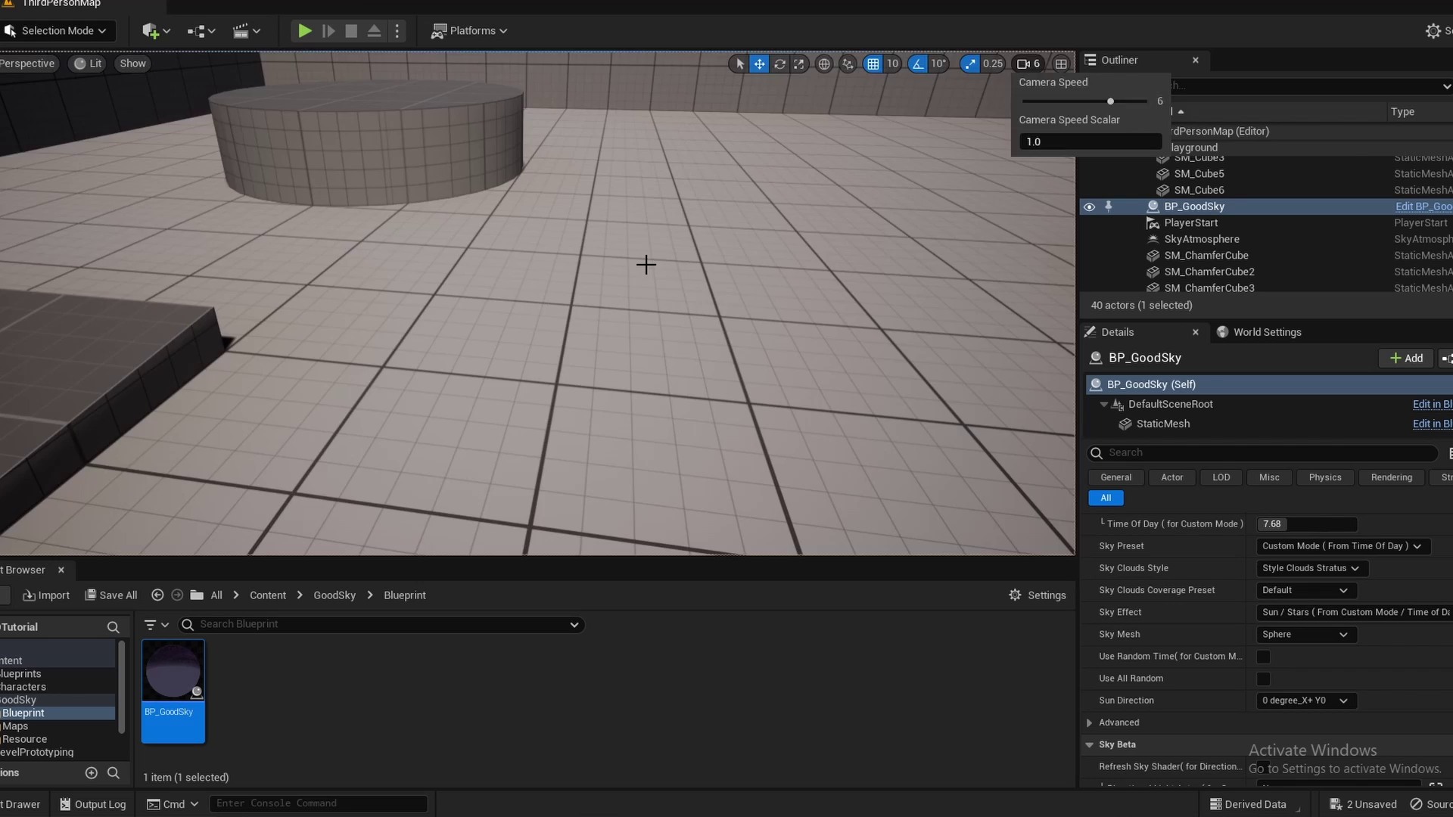
key(s)
right_drag(645, 265, 515, 224)
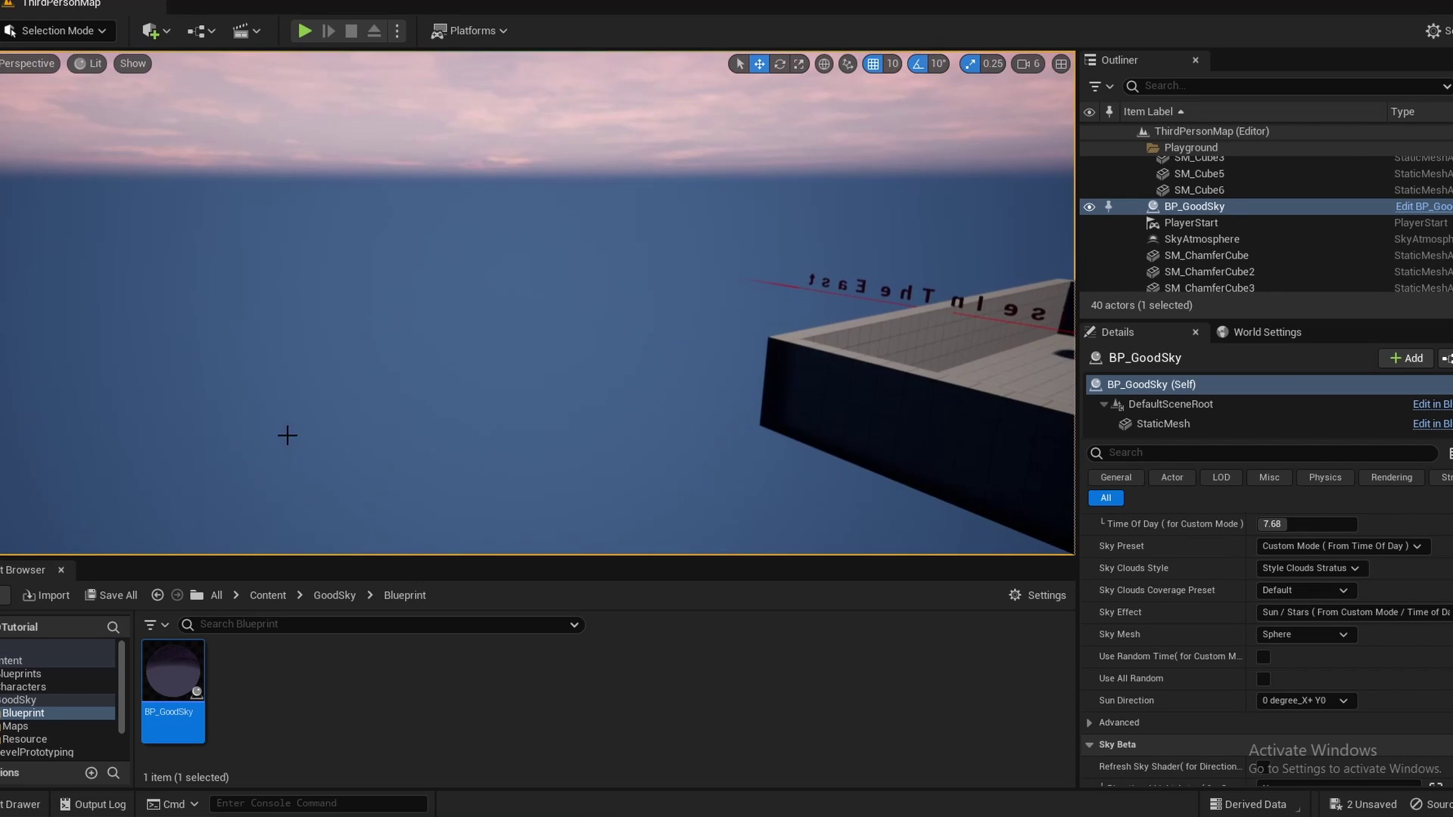
right_drag(494, 365, 506, 369)
right_drag(505, 289, 579, 333)
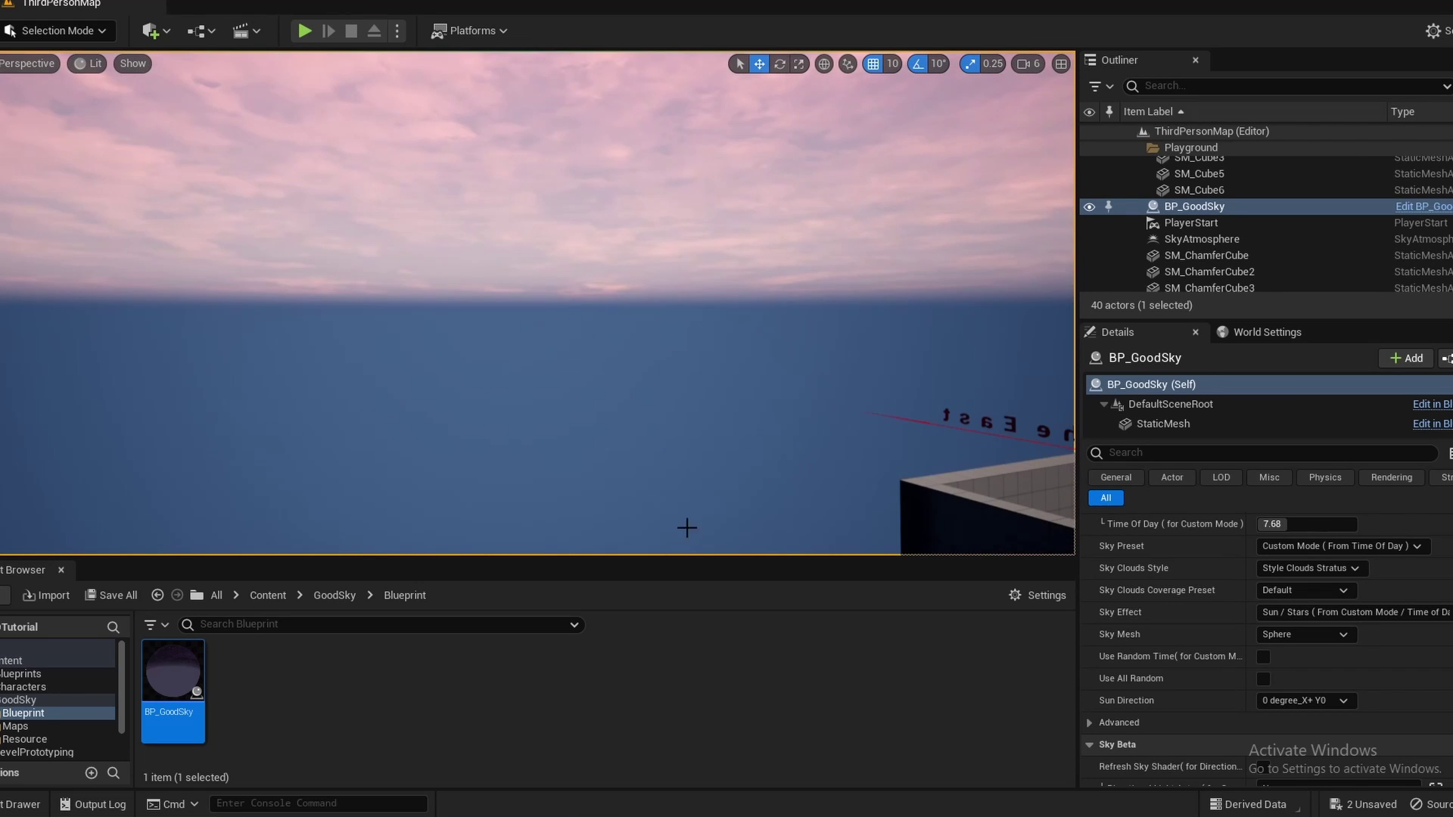
right_drag(725, 399, 725, 399)
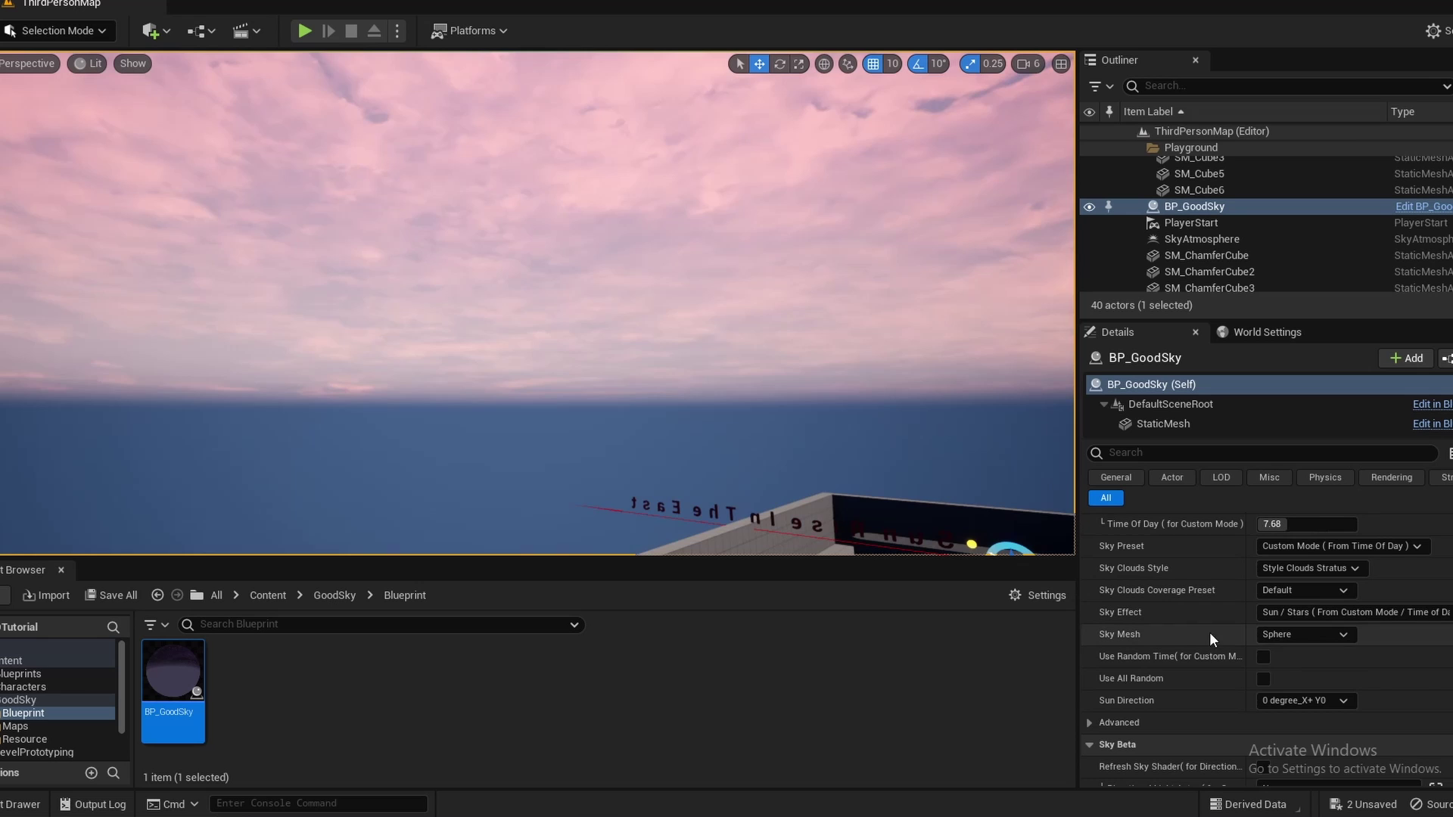
Compare the Sphere and Hemisphere options of BP_GoodSky's Sky Mesh in the level, and leave it set to Hemisphere.
click(1271, 634)
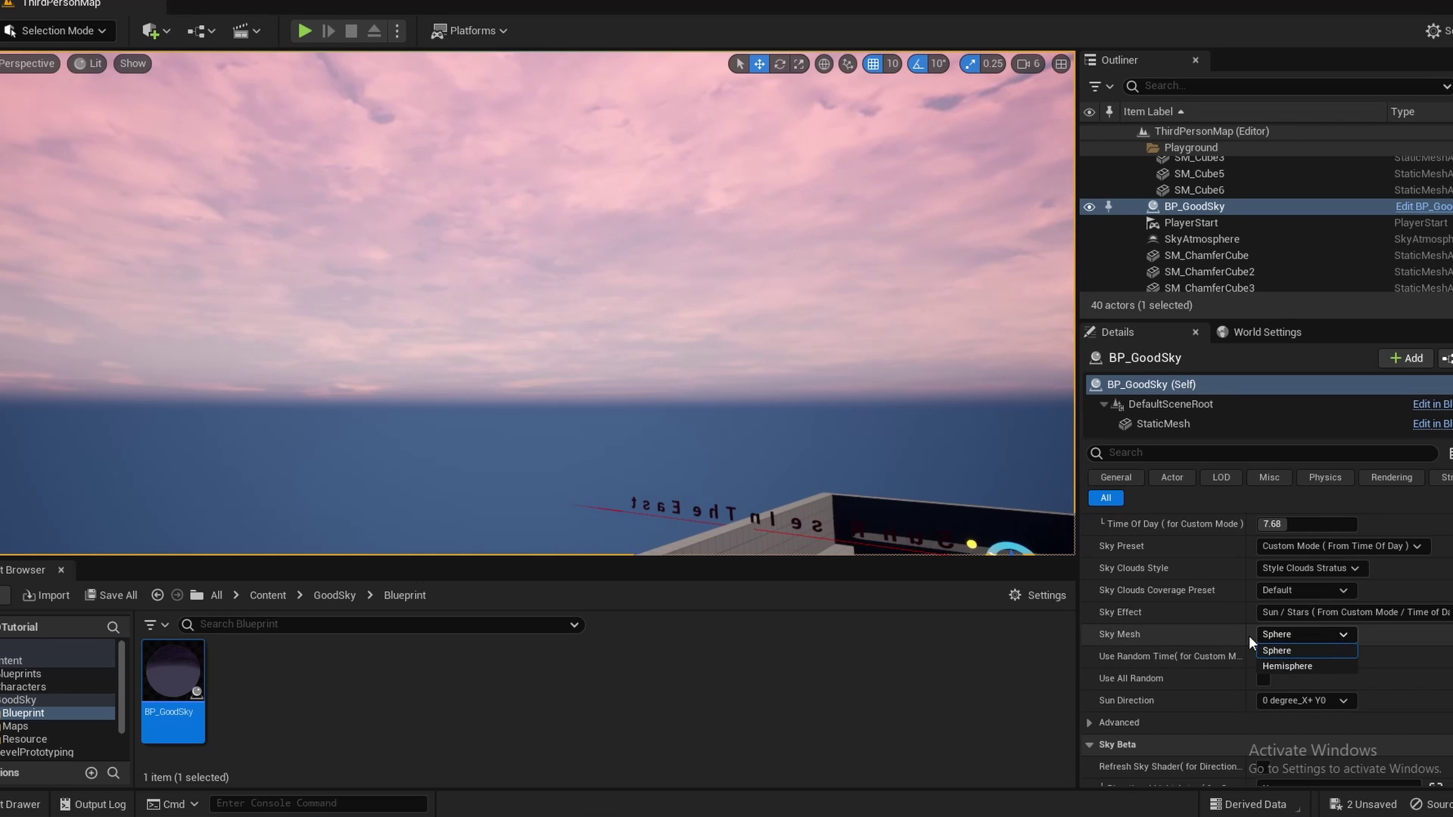
click(1295, 665)
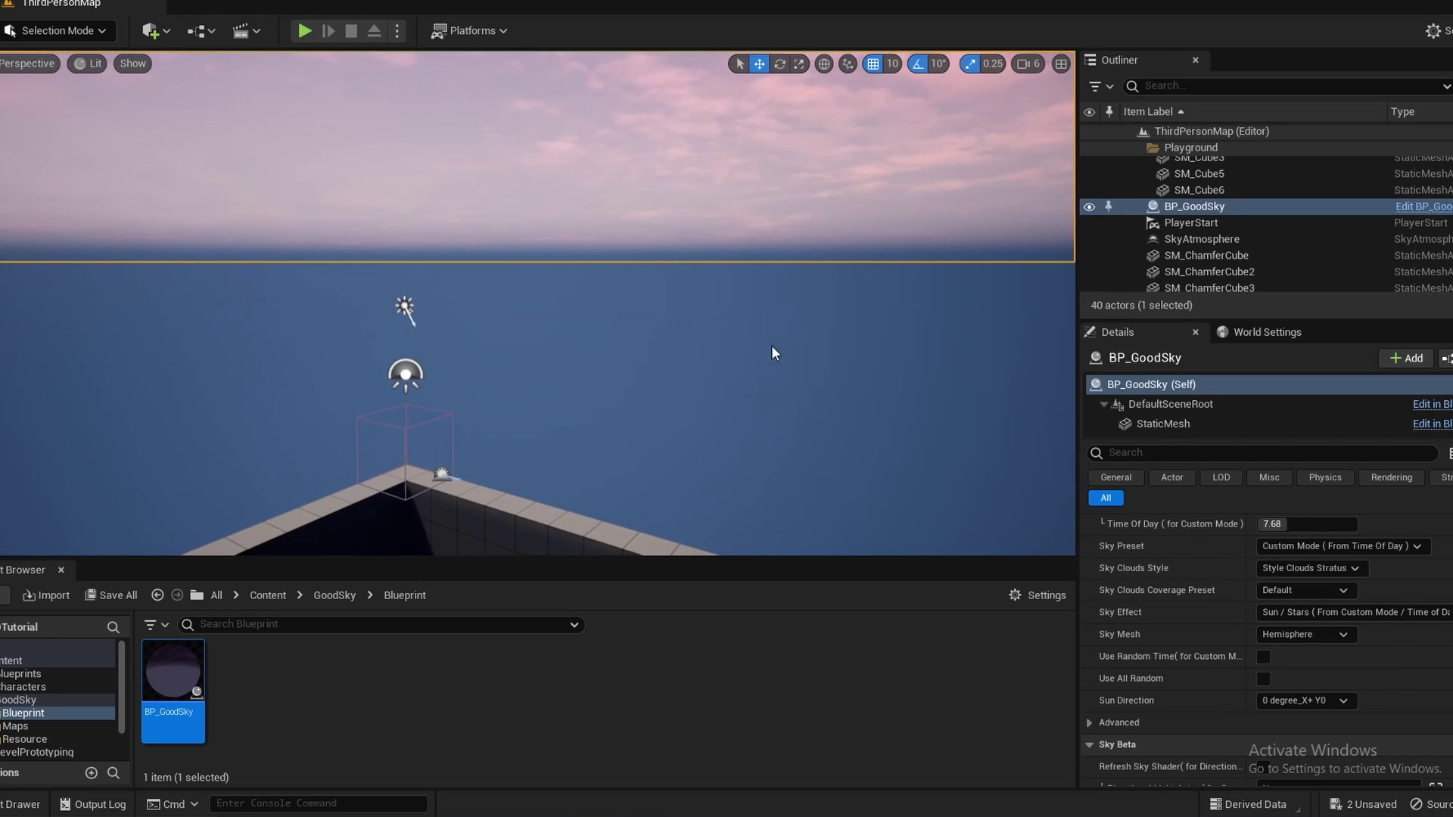
right_drag(837, 304, 976, 303)
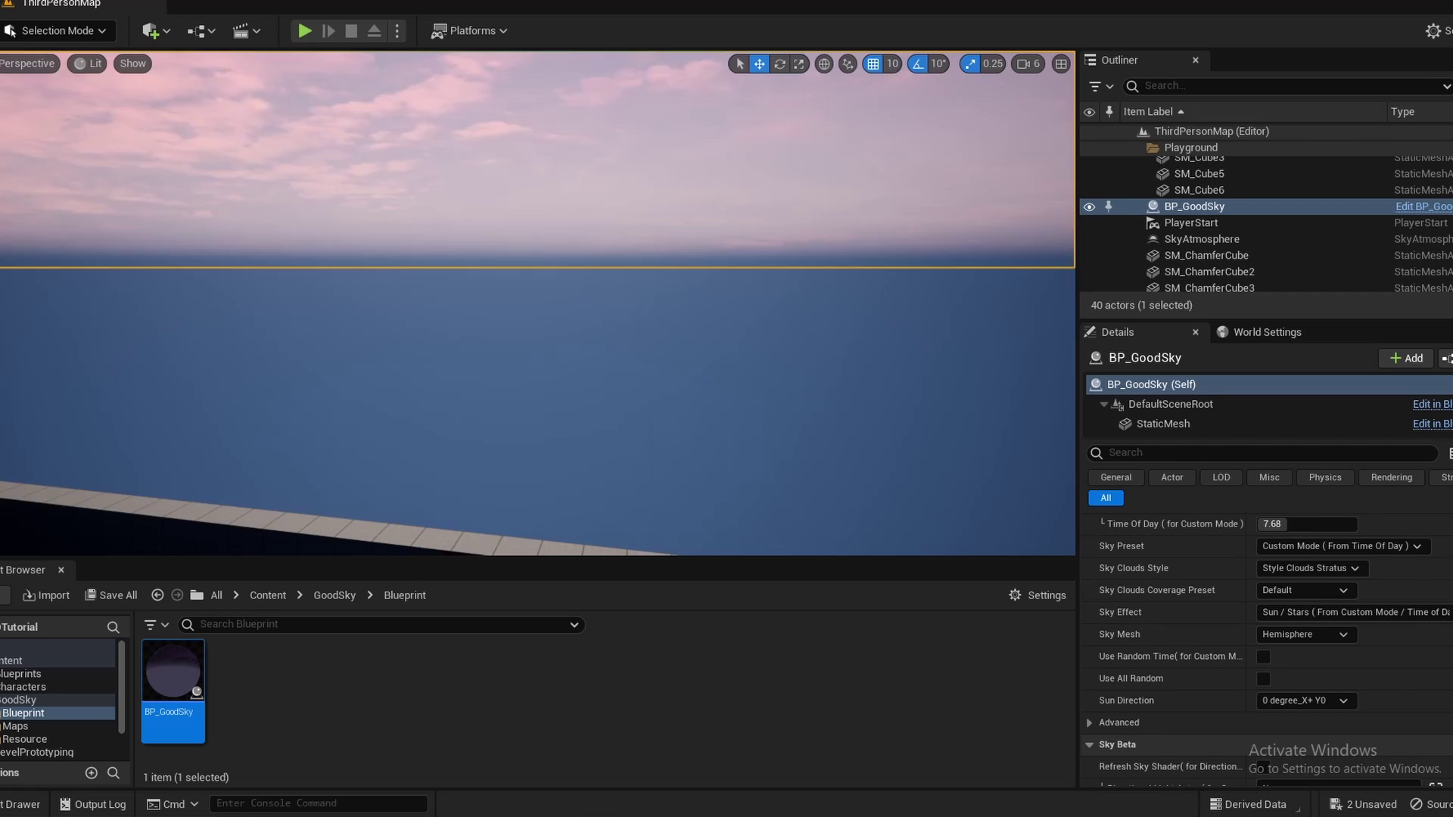
click(1280, 633)
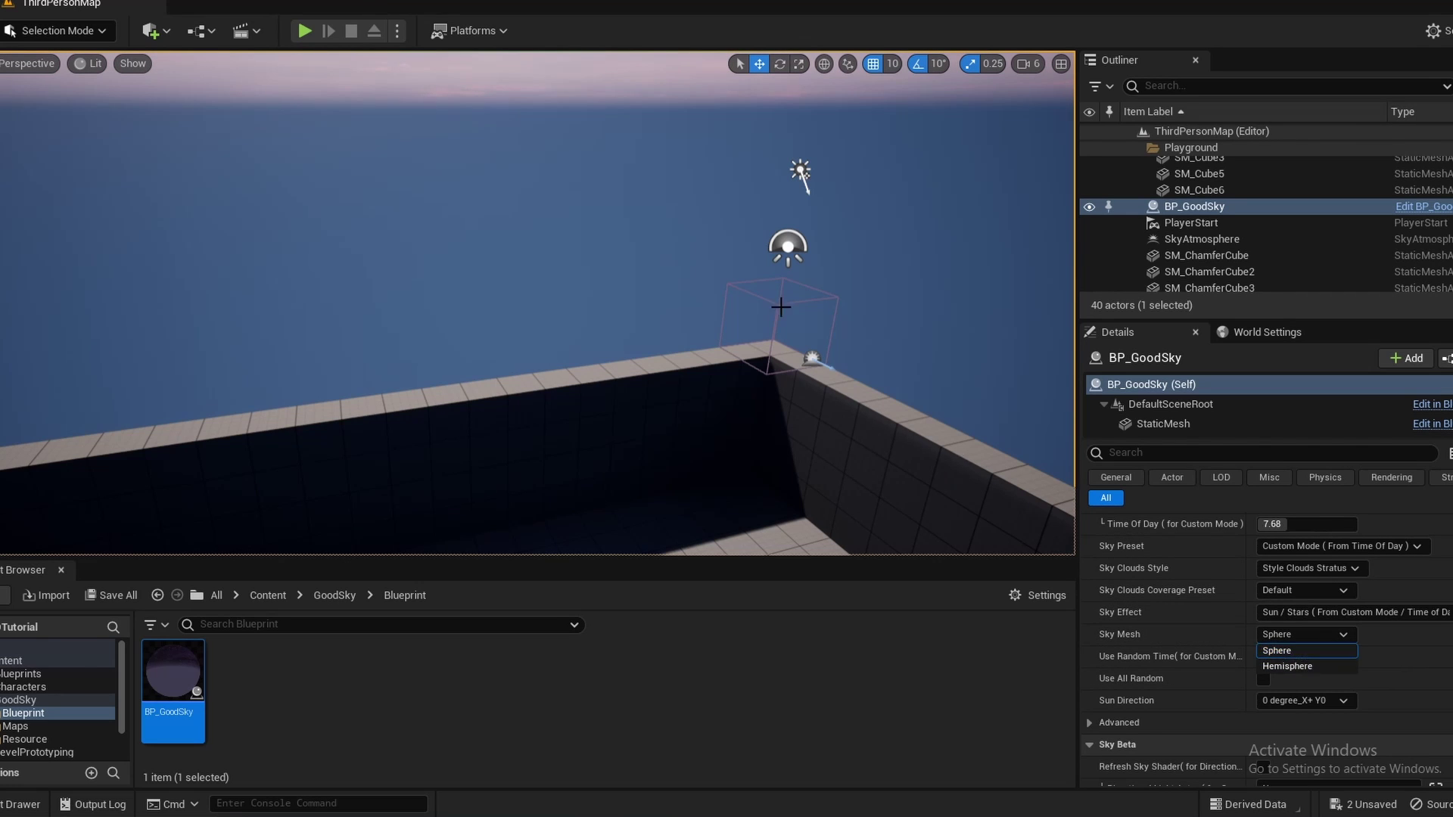
right_drag(781, 308, 976, 265)
click(1305, 637)
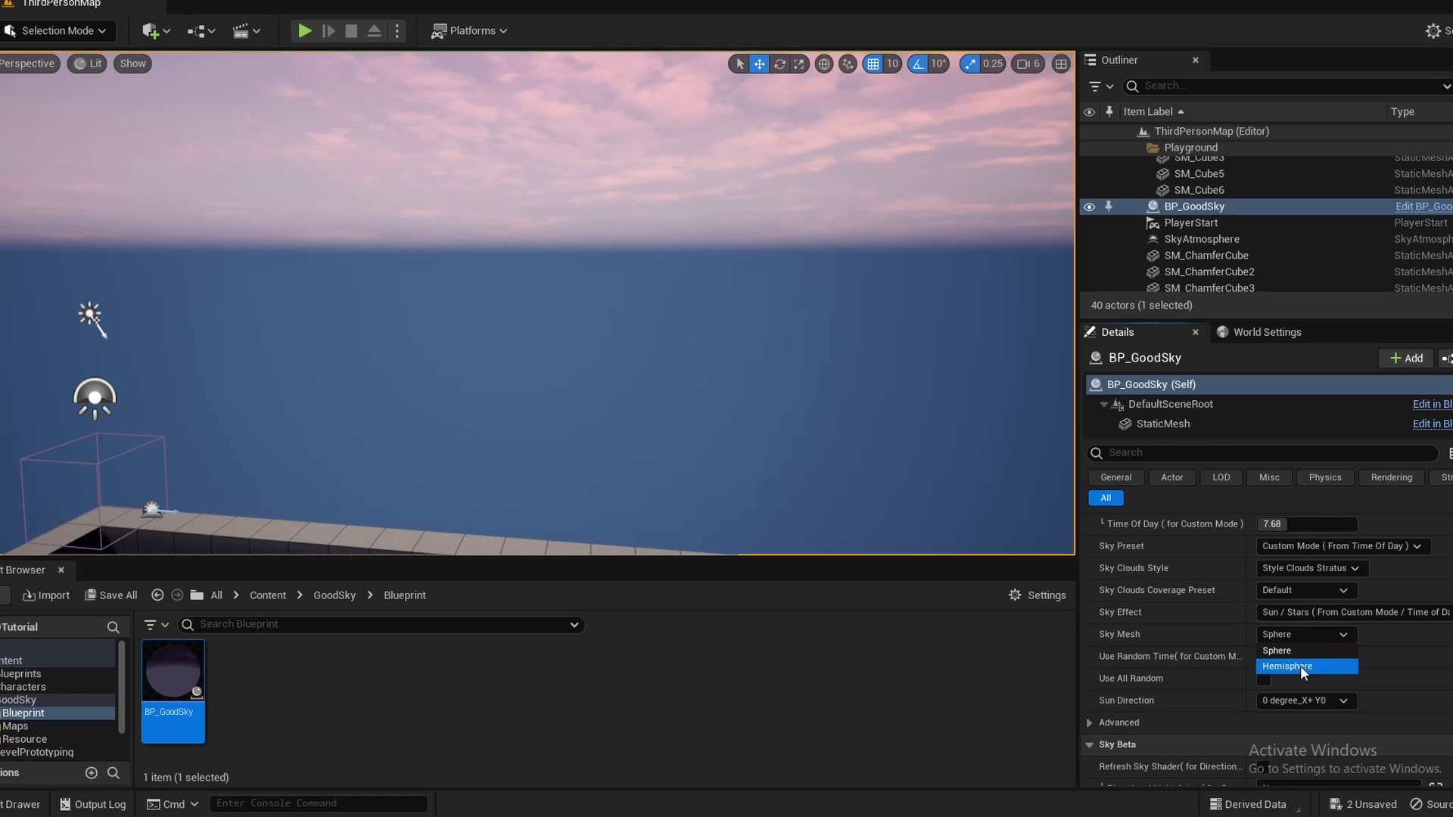
click(1299, 665)
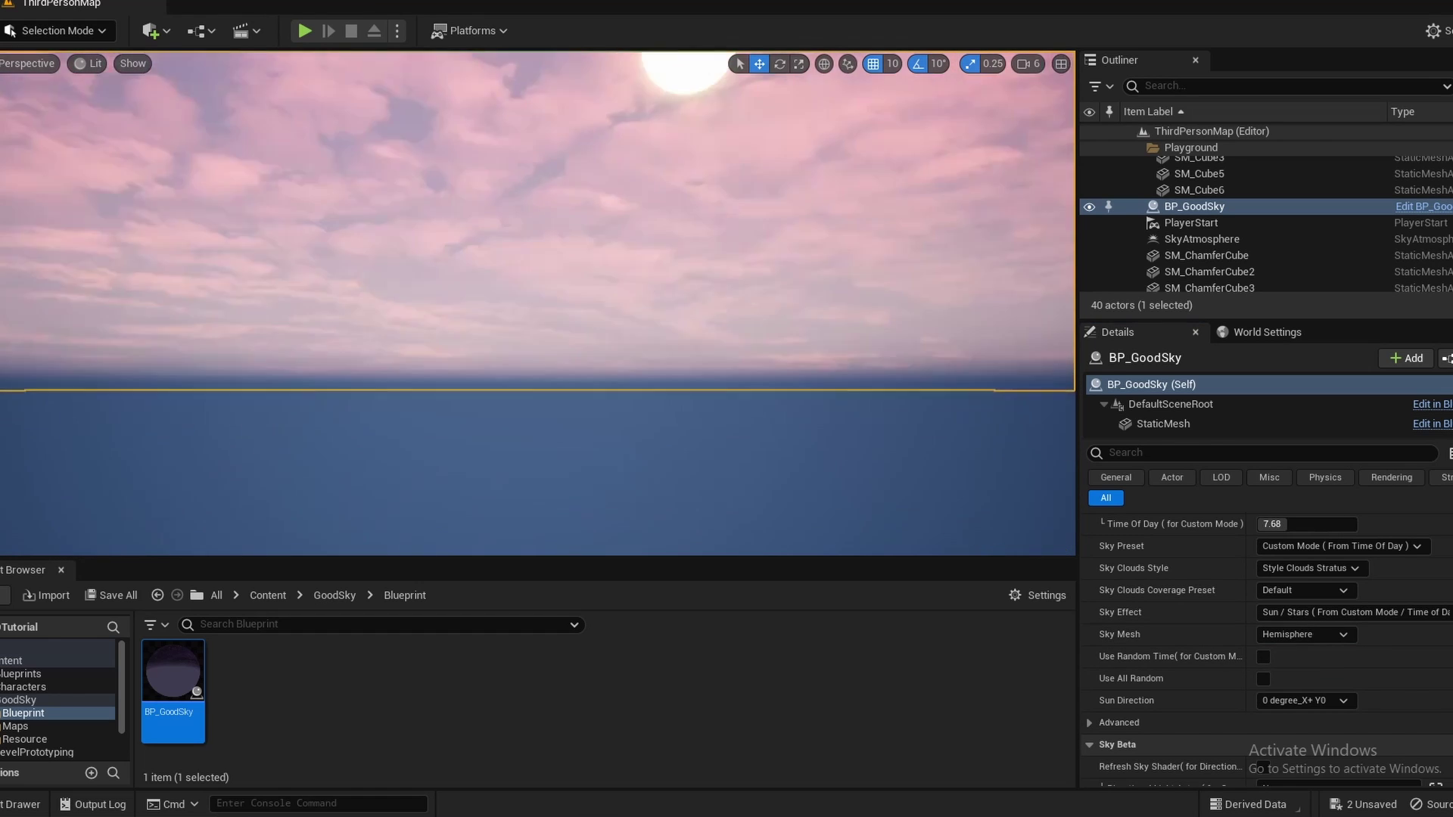
right_drag(828, 319, 828, 431)
key(s)
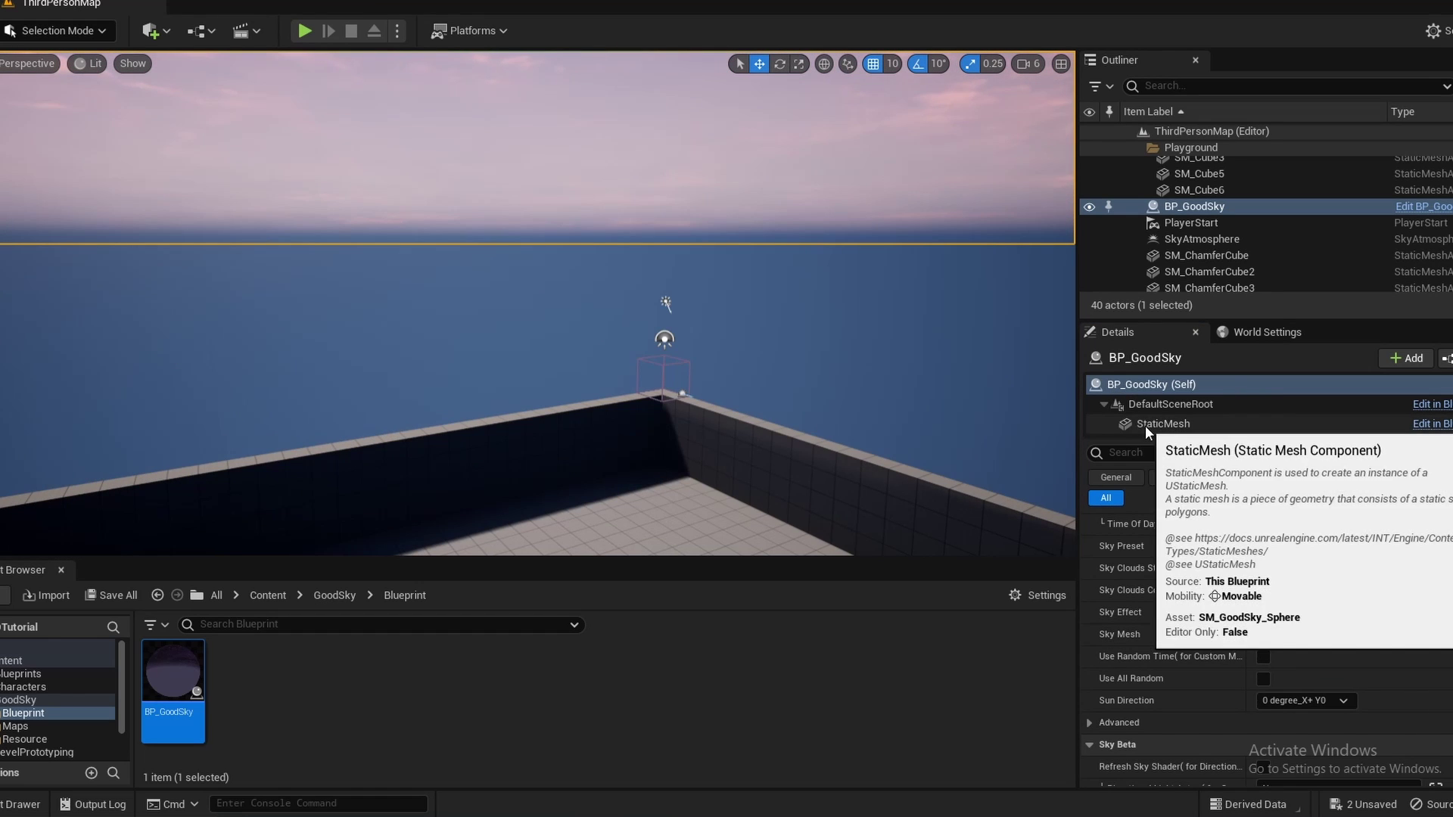
Open the BP_GoodSky blueprint, show its component preview, and select the StaticMesh sky sphere.
mouse_move(162, 669)
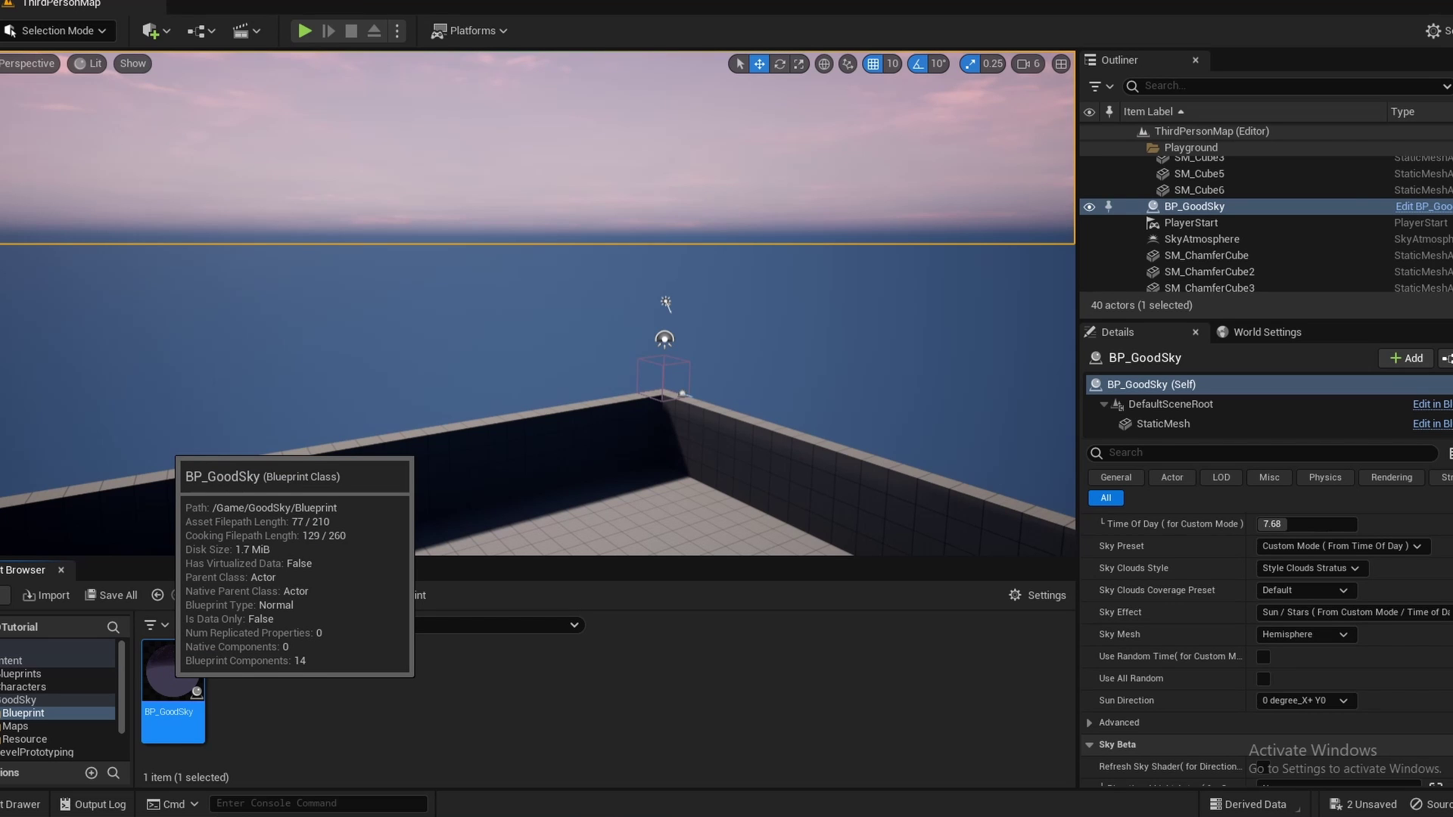
double_click(162, 669)
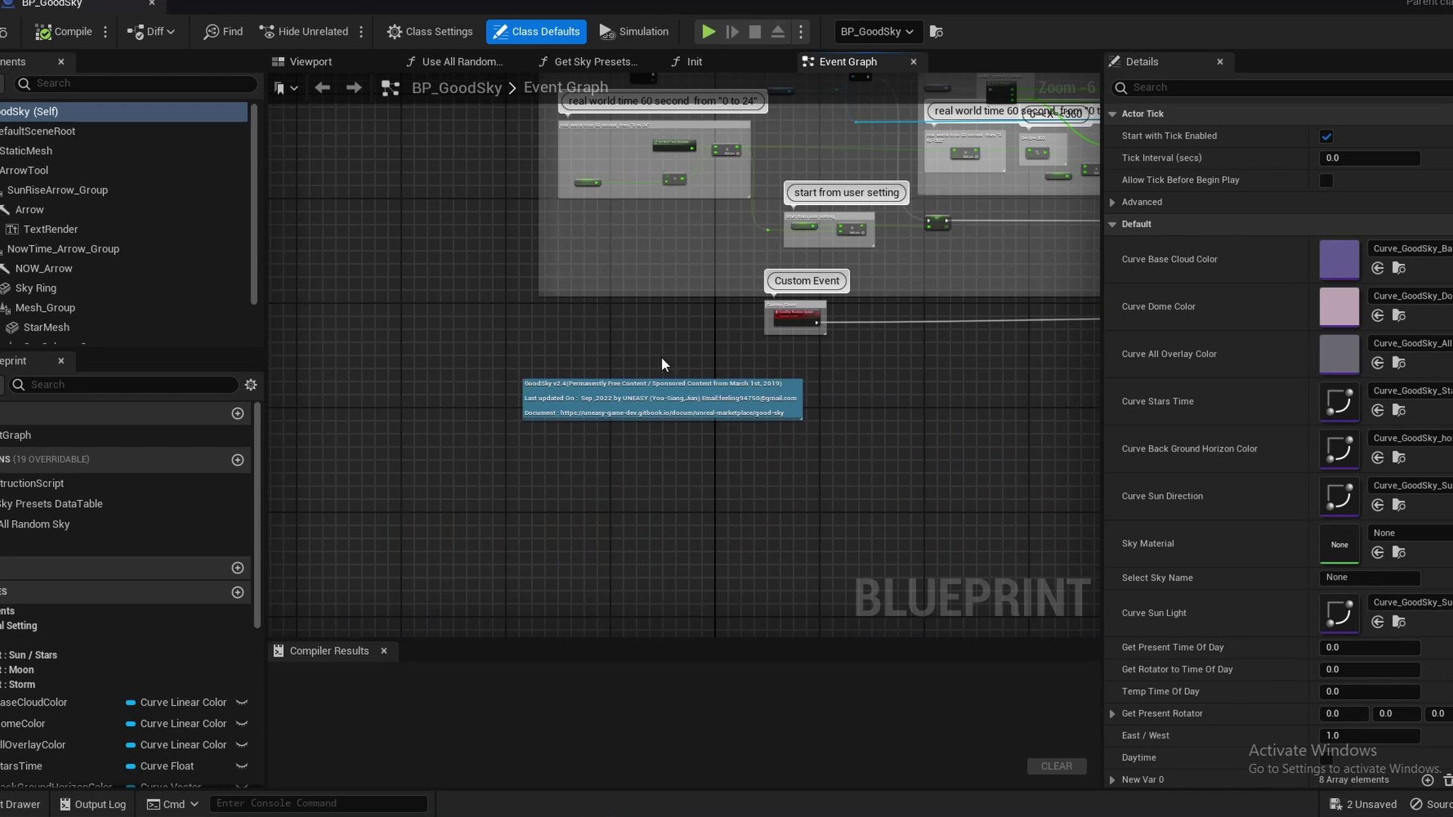
click(303, 60)
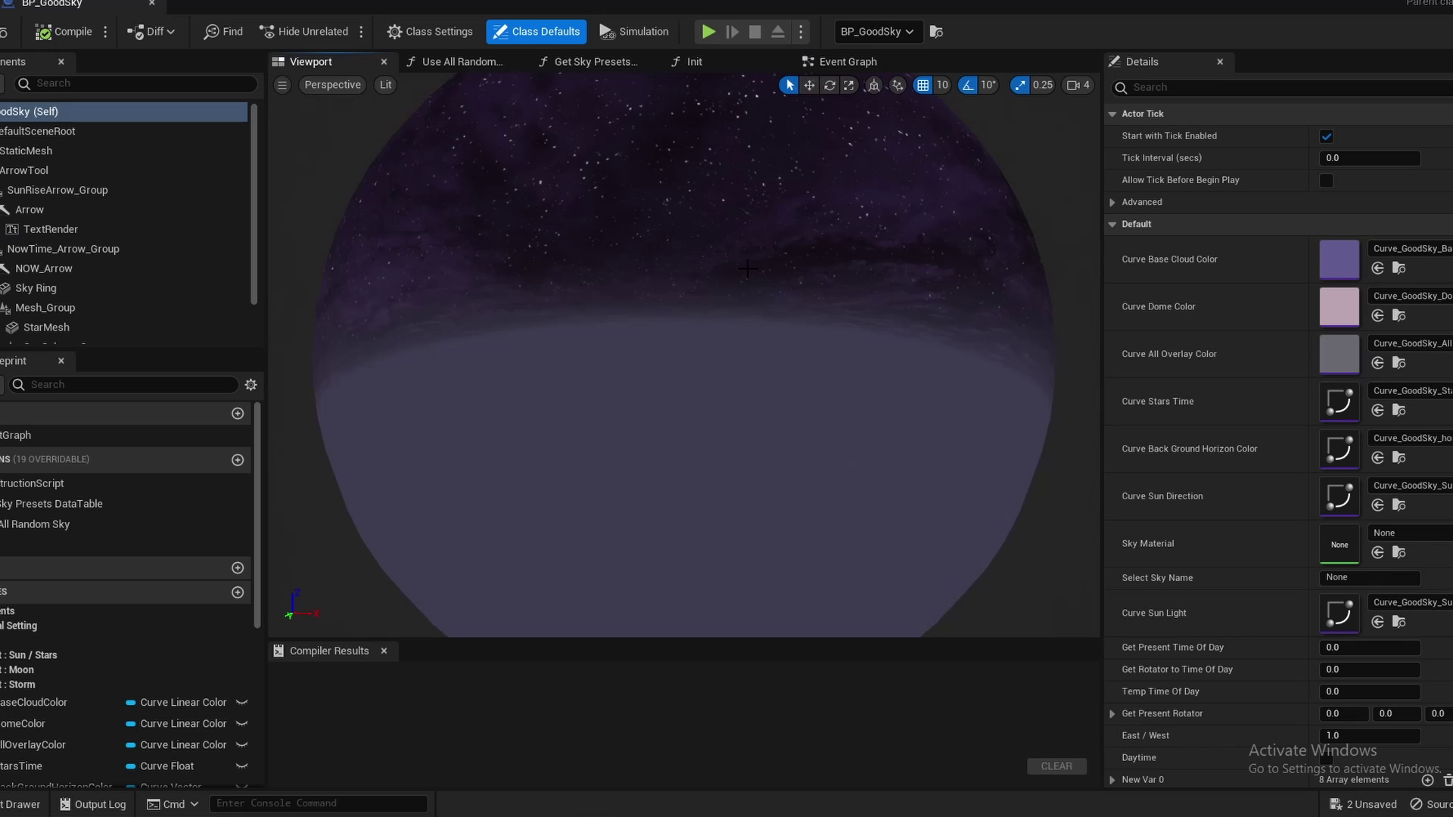
click(536, 233)
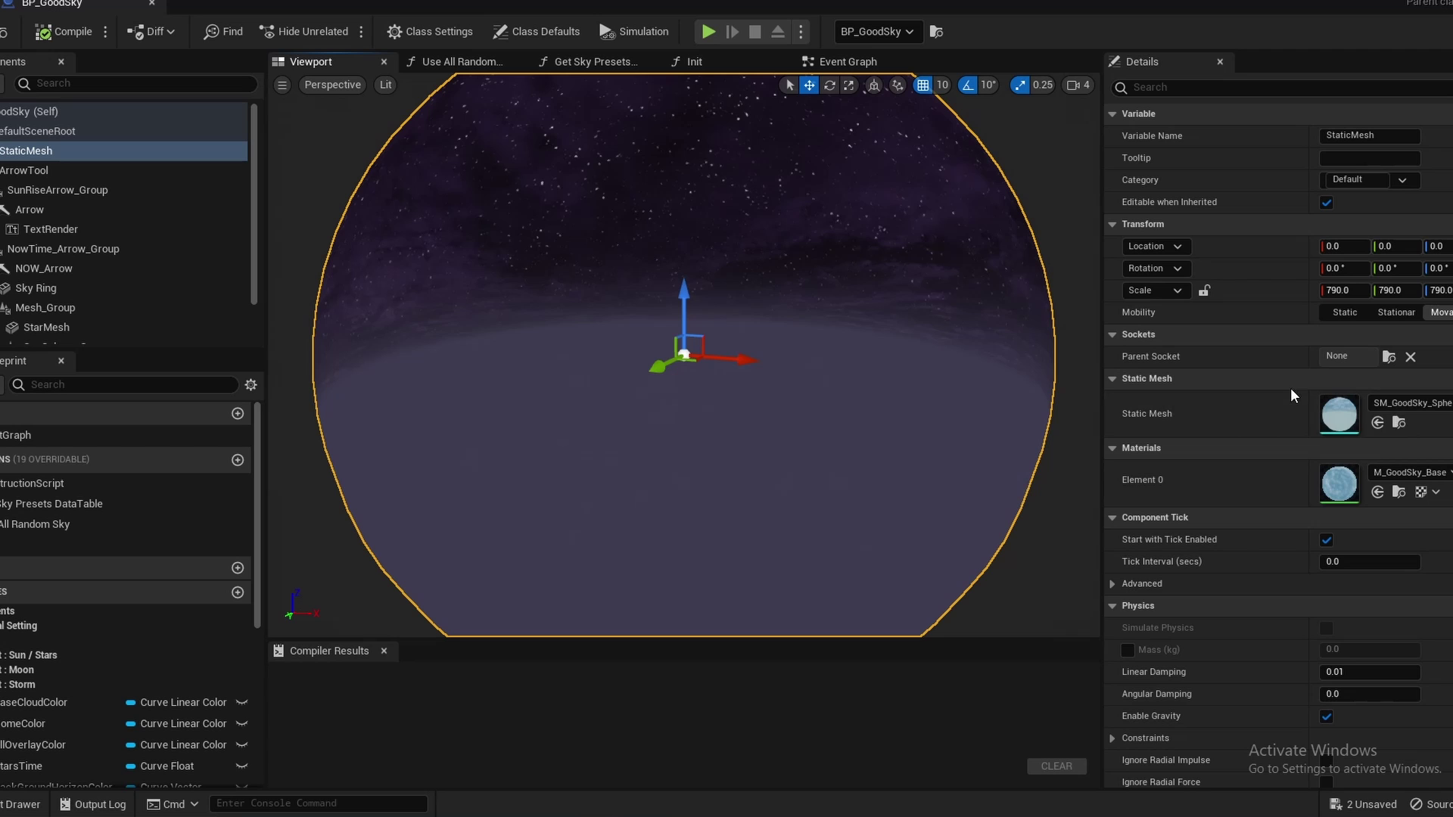
Open the SM_GoodSky_Sphere mesh assigned to the component and frame the whole sphere for inspection.
double_click(1336, 409)
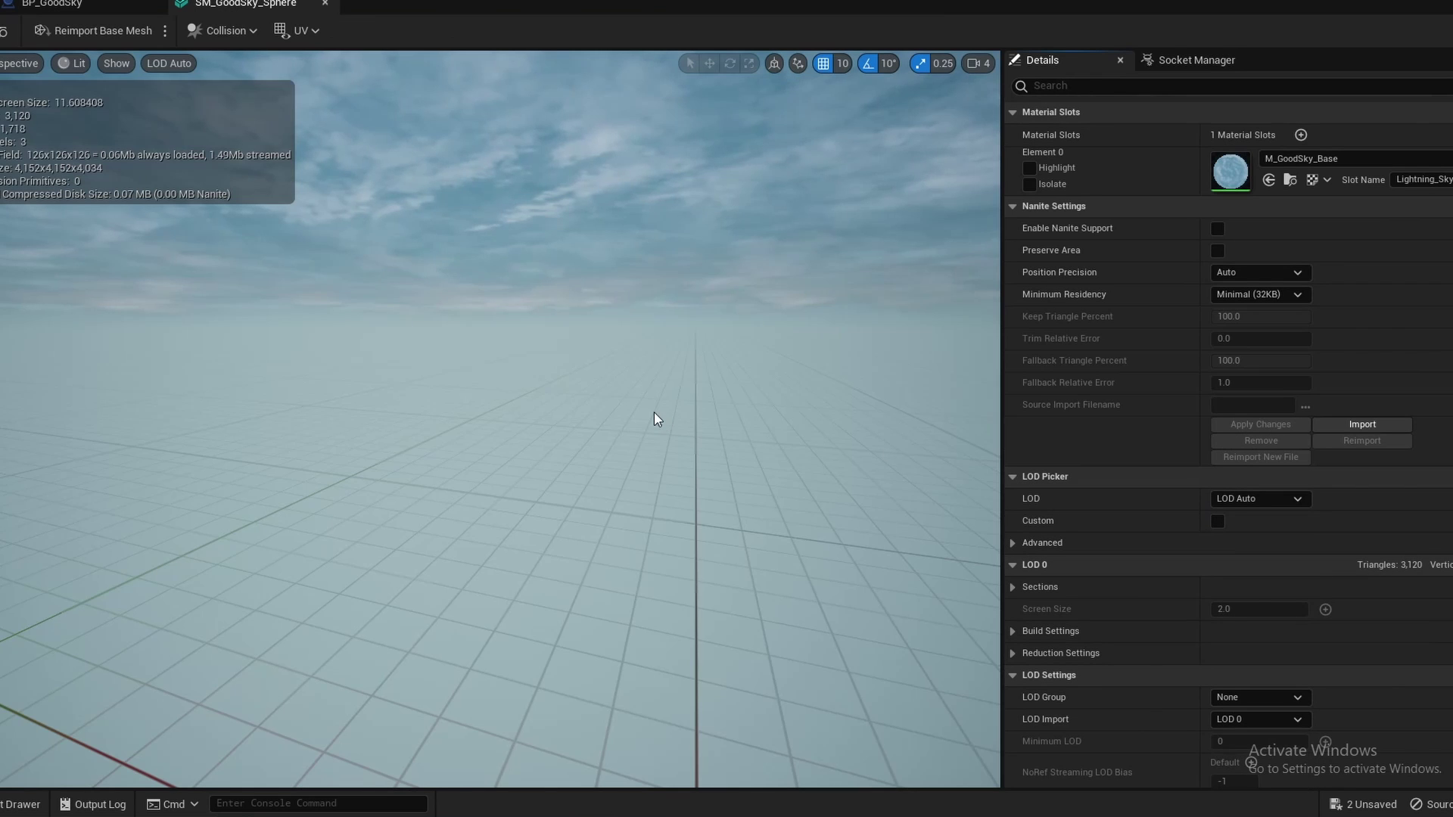
scroll(654, 412, down, 5)
mouse_move(717, 404)
right_down()
mouse_move(713, 333)
mouse_move(704, 415)
mouse_move(717, 403)
right_up()
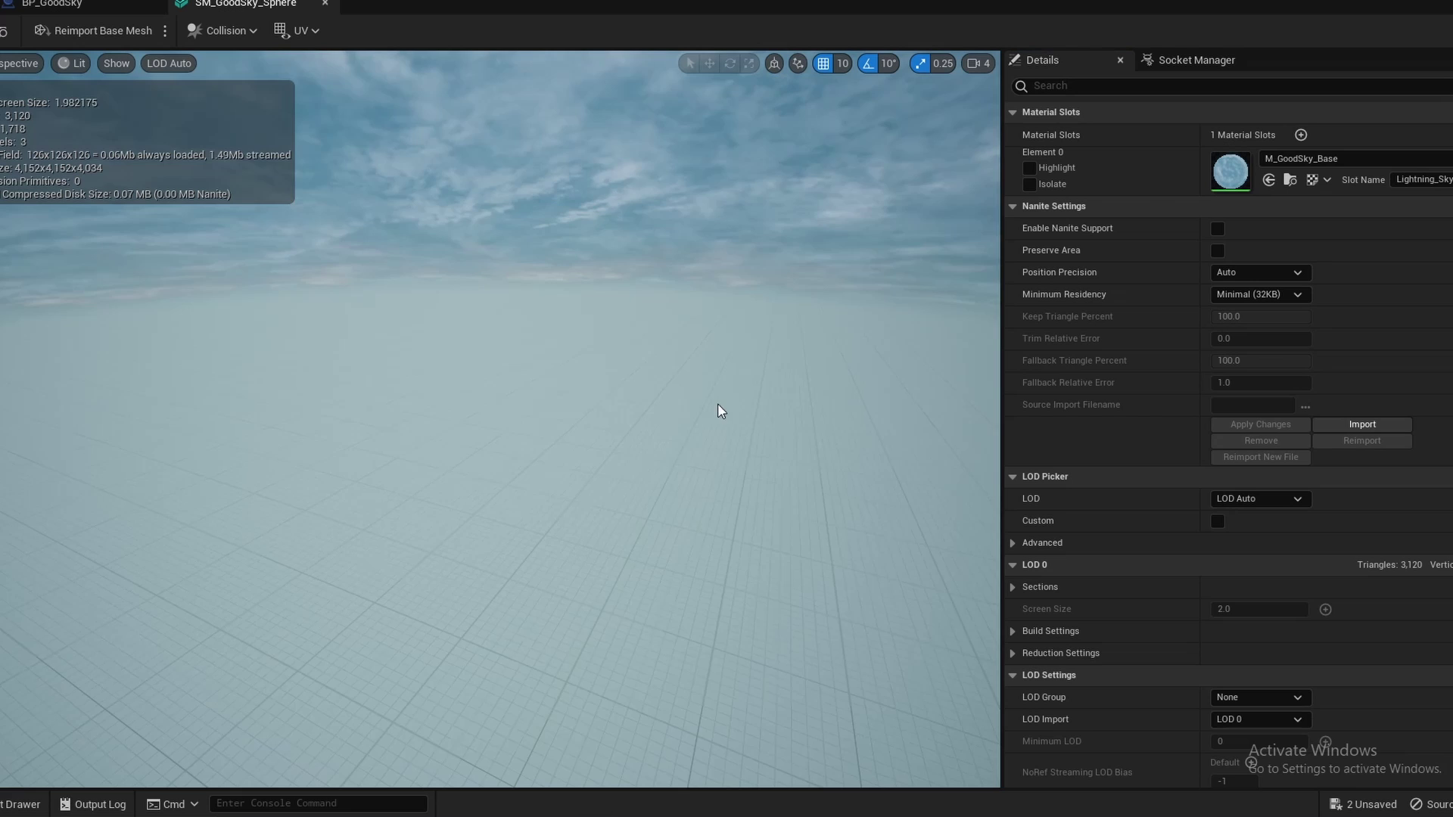
key(f)
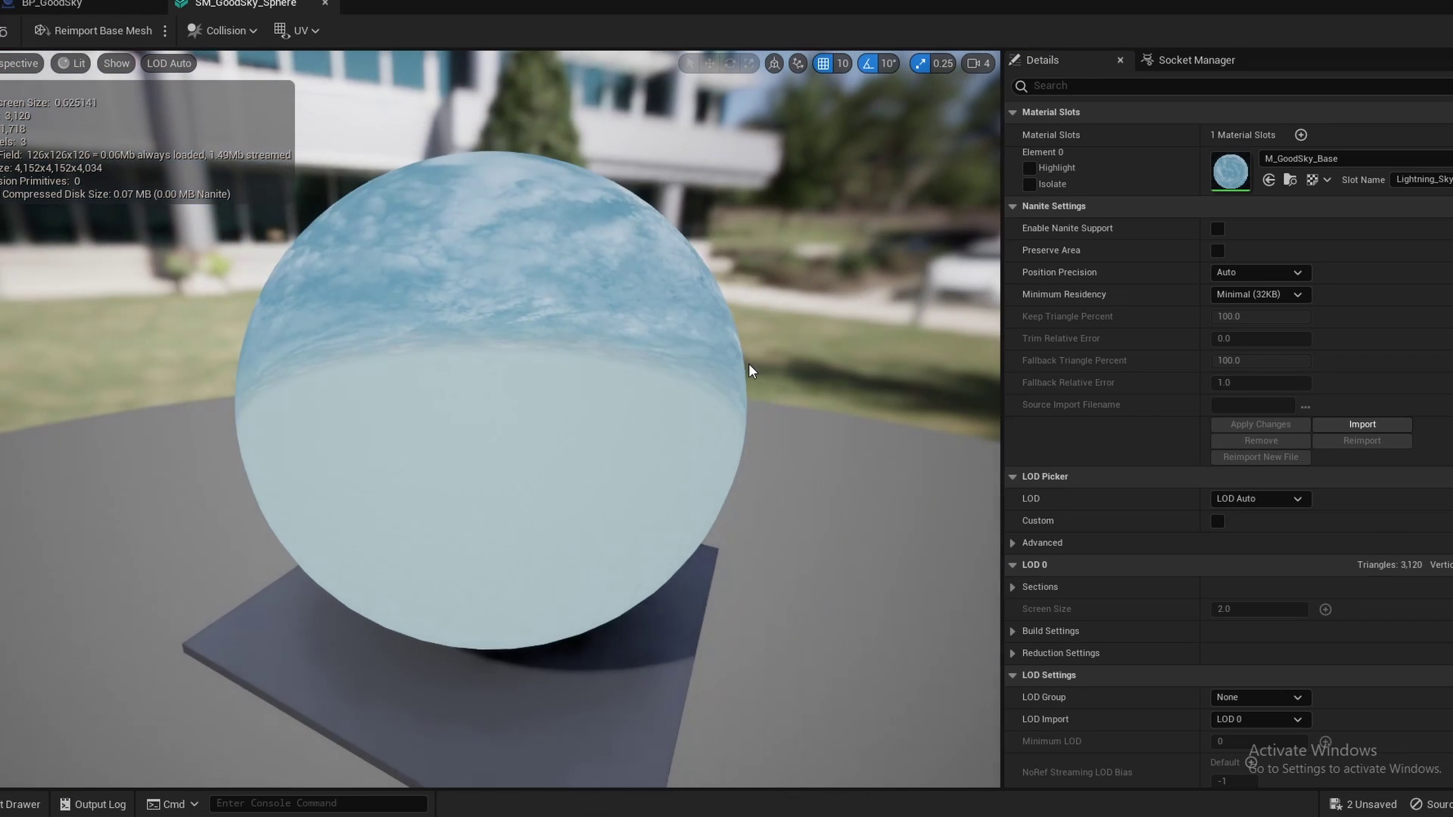
scroll(749, 370, up, 2)
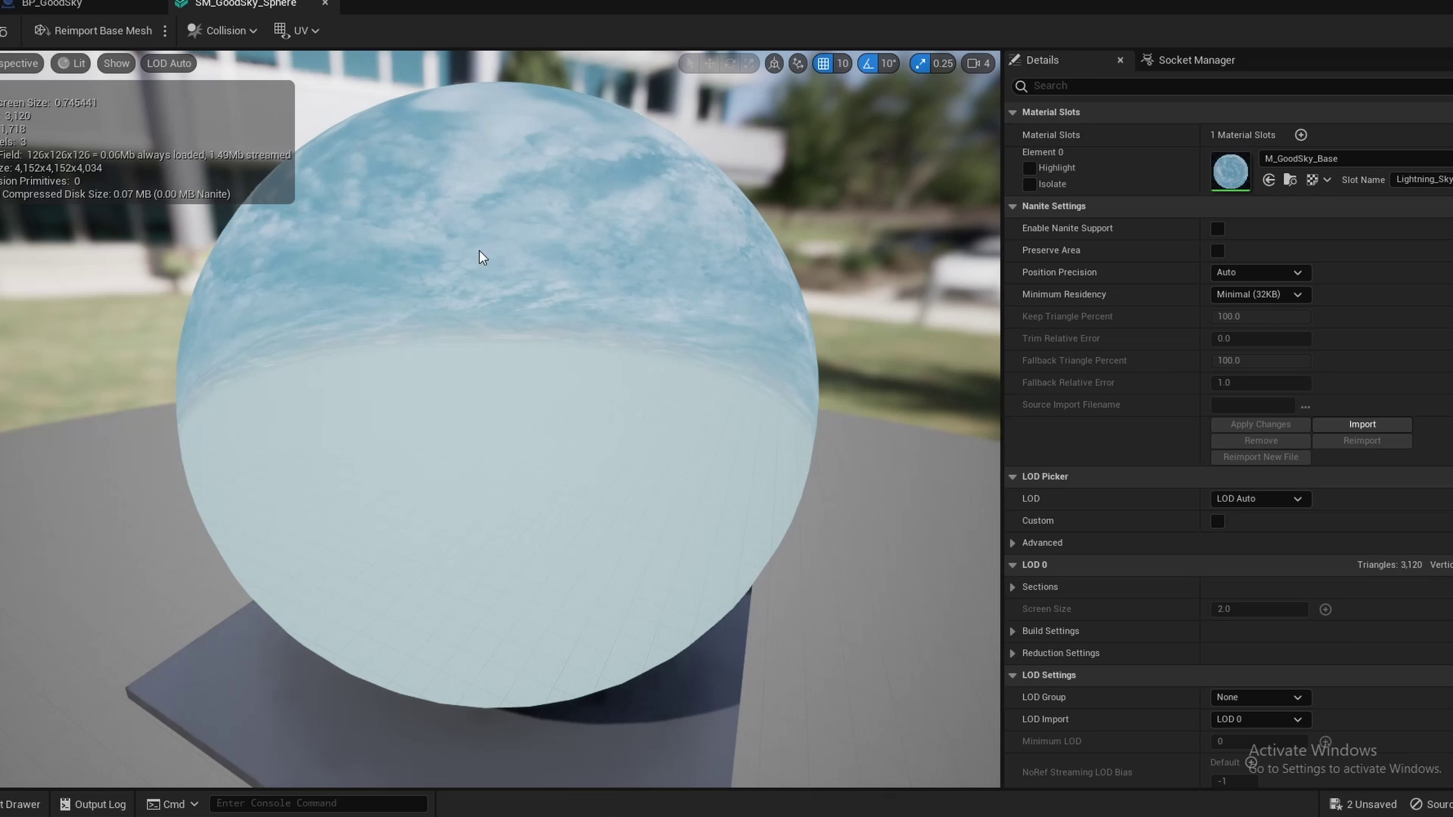
Apply LOD 0 triangle reduction at 70 percent, lower it to about 40 percent, inspect the sphere, and save the mesh.
scroll(1109, 530, down, 2)
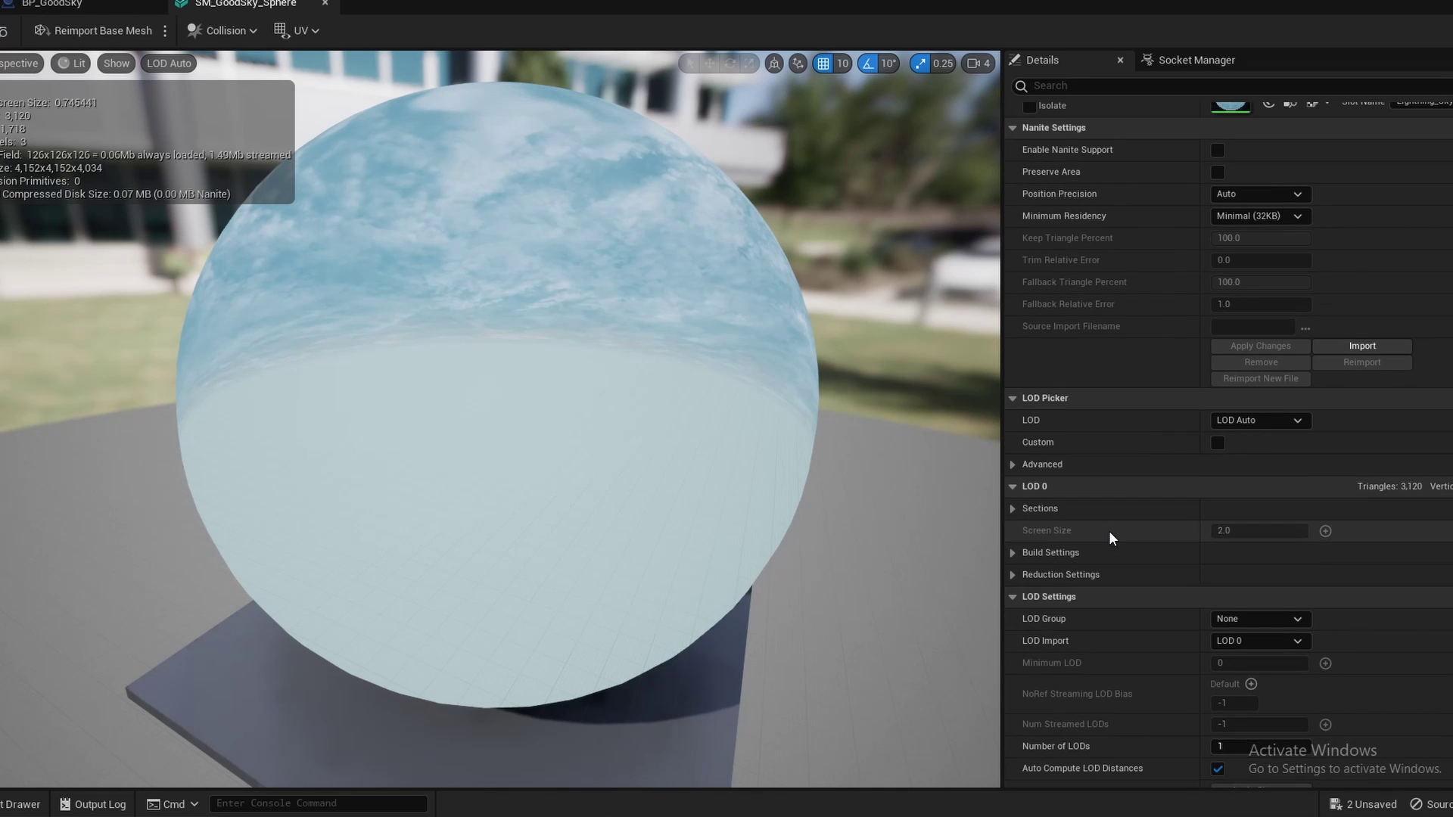
click(1014, 575)
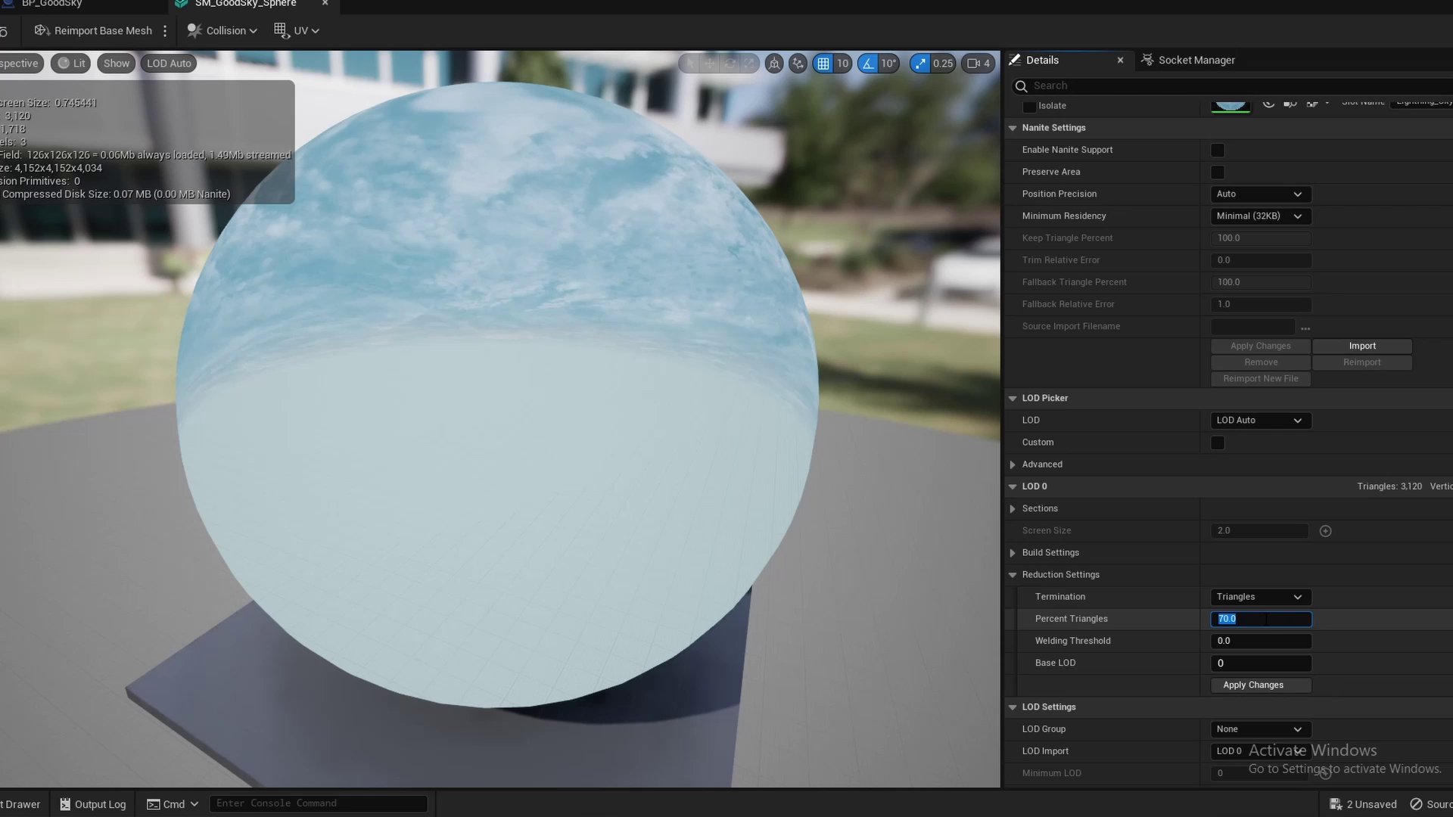
click(1283, 687)
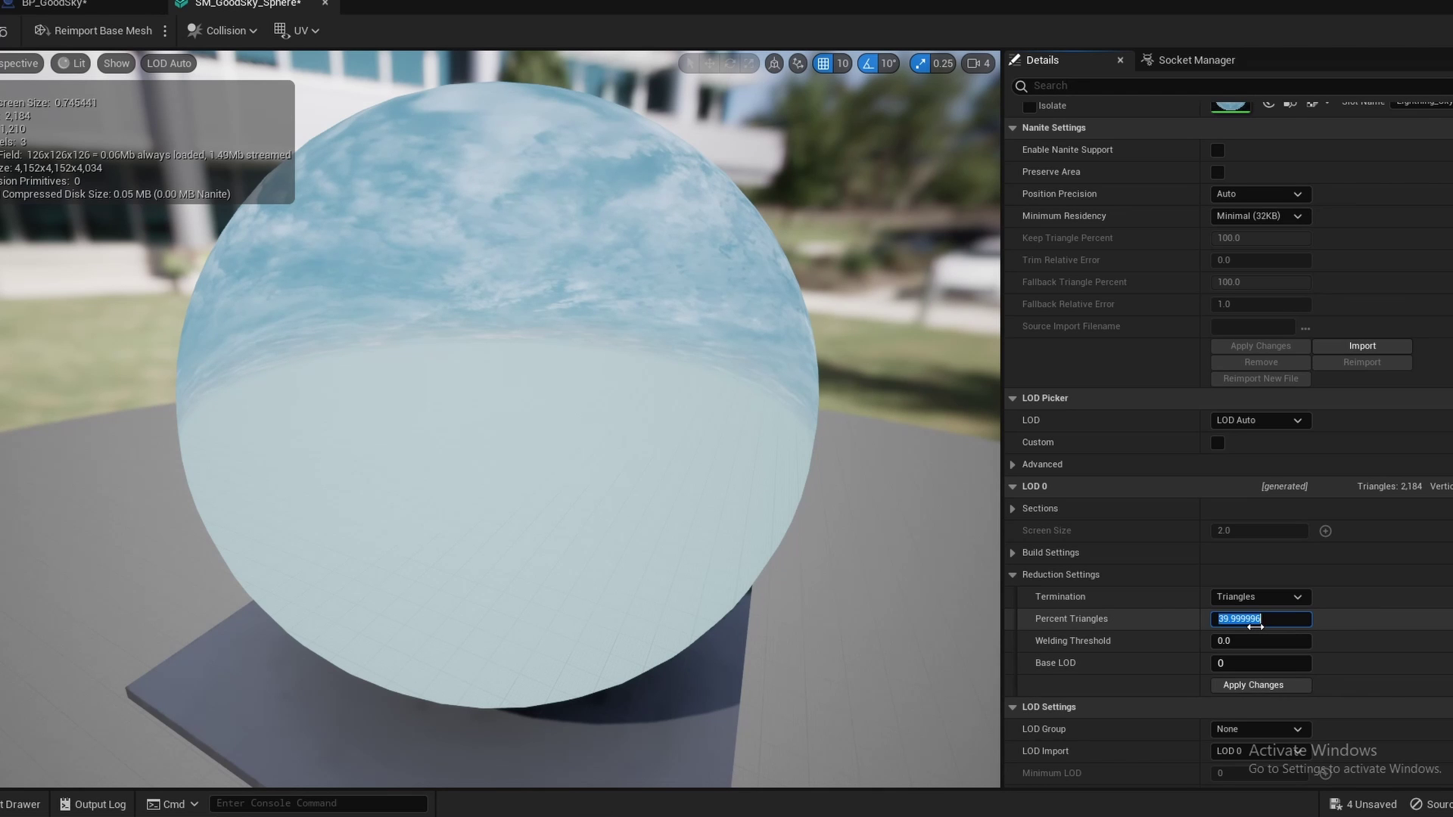
click(1267, 687)
mouse_move(580, 310)
right_down()
mouse_move(522, 253)
mouse_move(580, 309)
right_up()
key(w)
right_drag(551, 445, 447, 523)
right_drag(423, 303, 484, 291)
key(s)
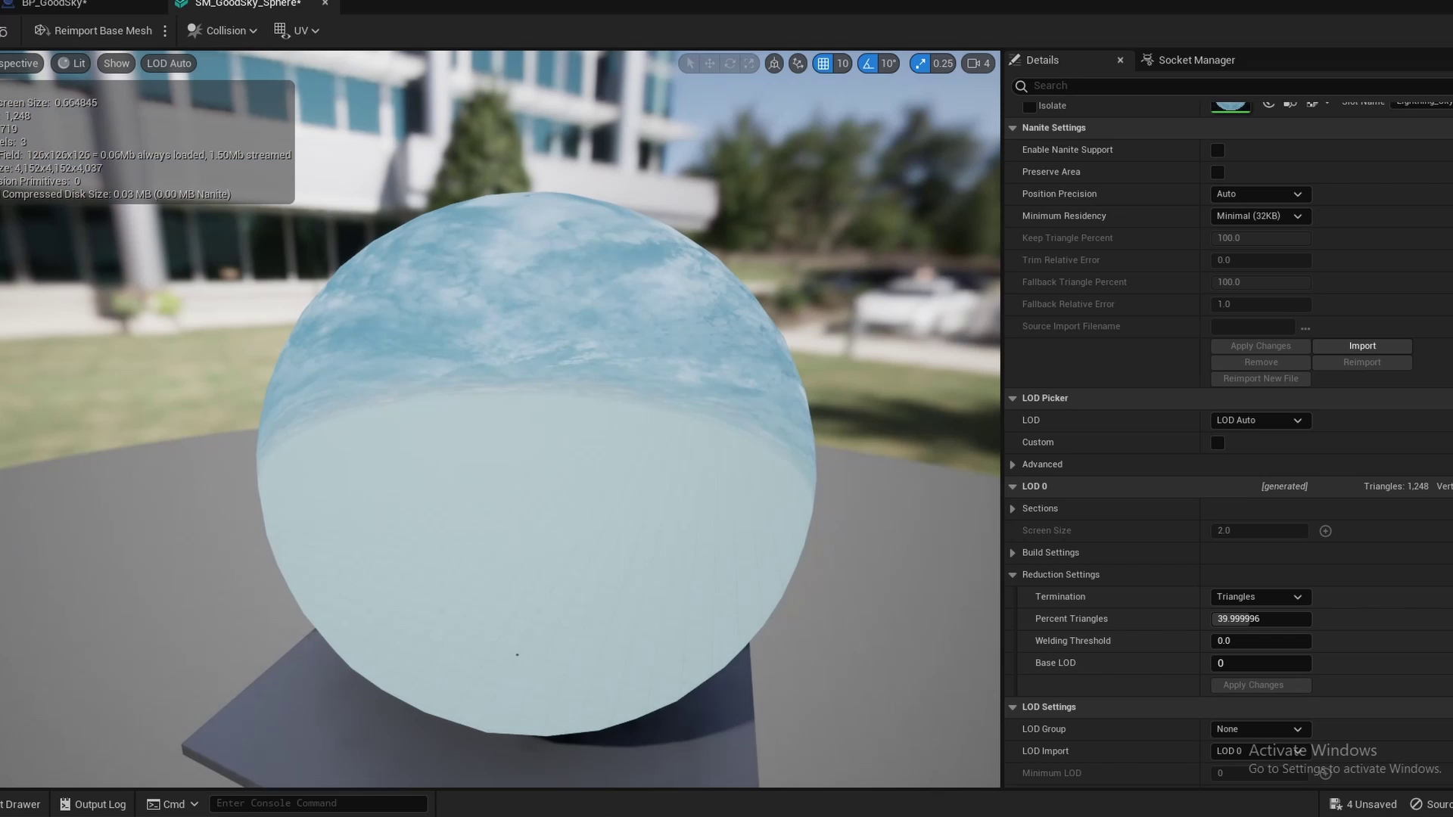
click(3, 30)
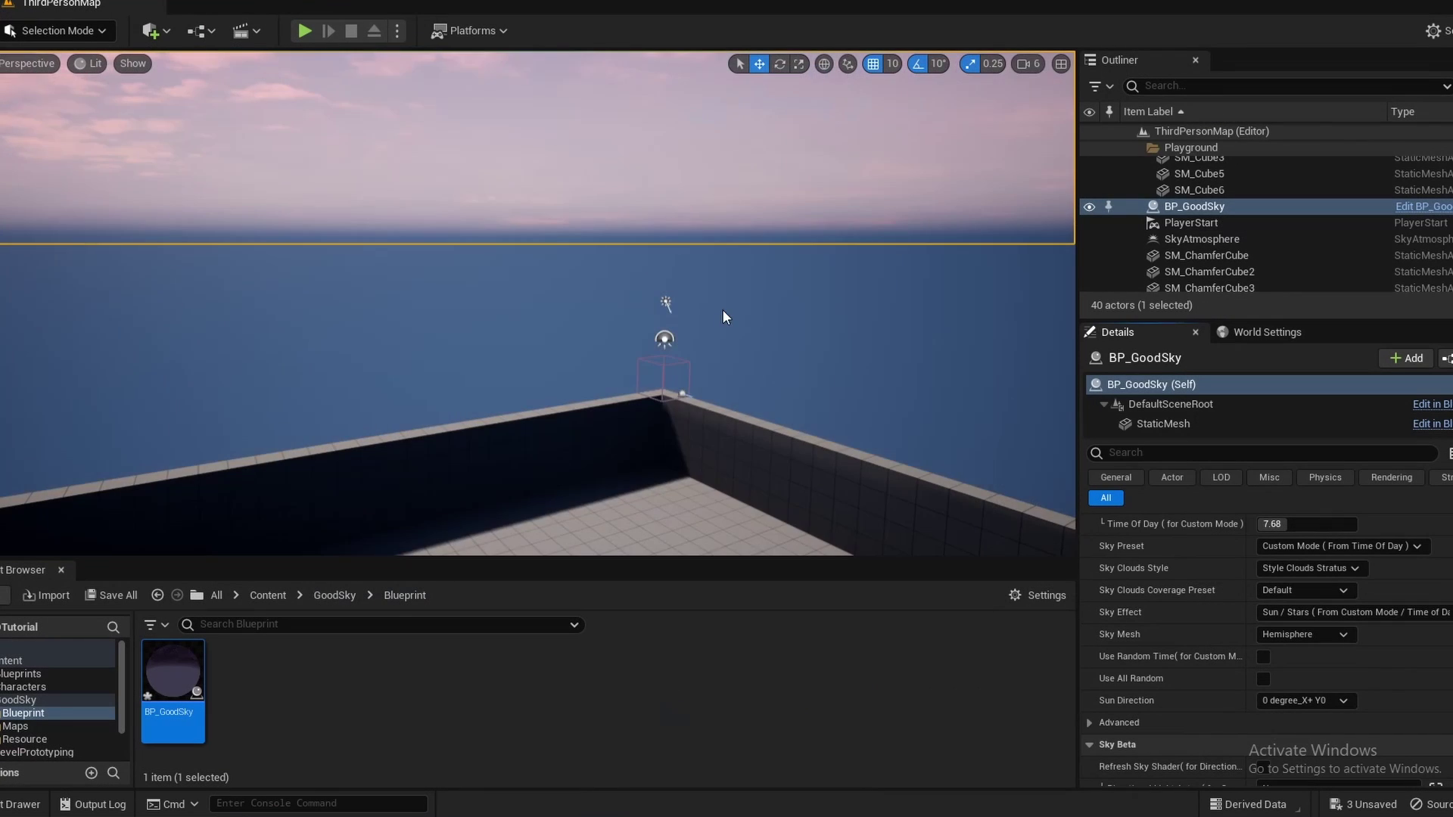
Return to the level and review BP_GoodSky's Sky Beta, Sun / Stars, Moon and Storm settings.
right_drag(722, 309, 793, 402)
scroll(1259, 600, down, 5)
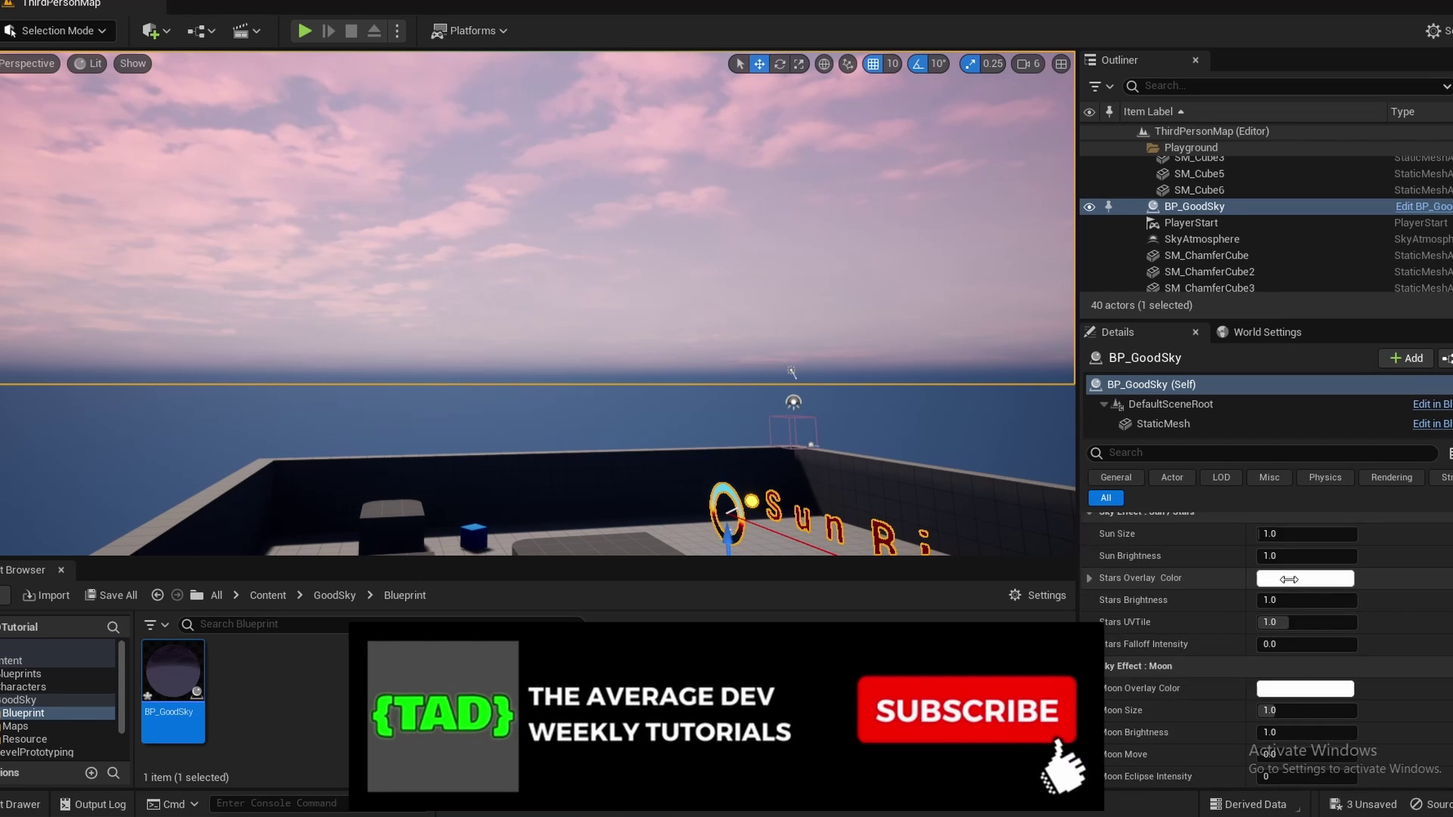
scroll(1289, 578, up, 3)
scroll(1289, 578, down, 4)
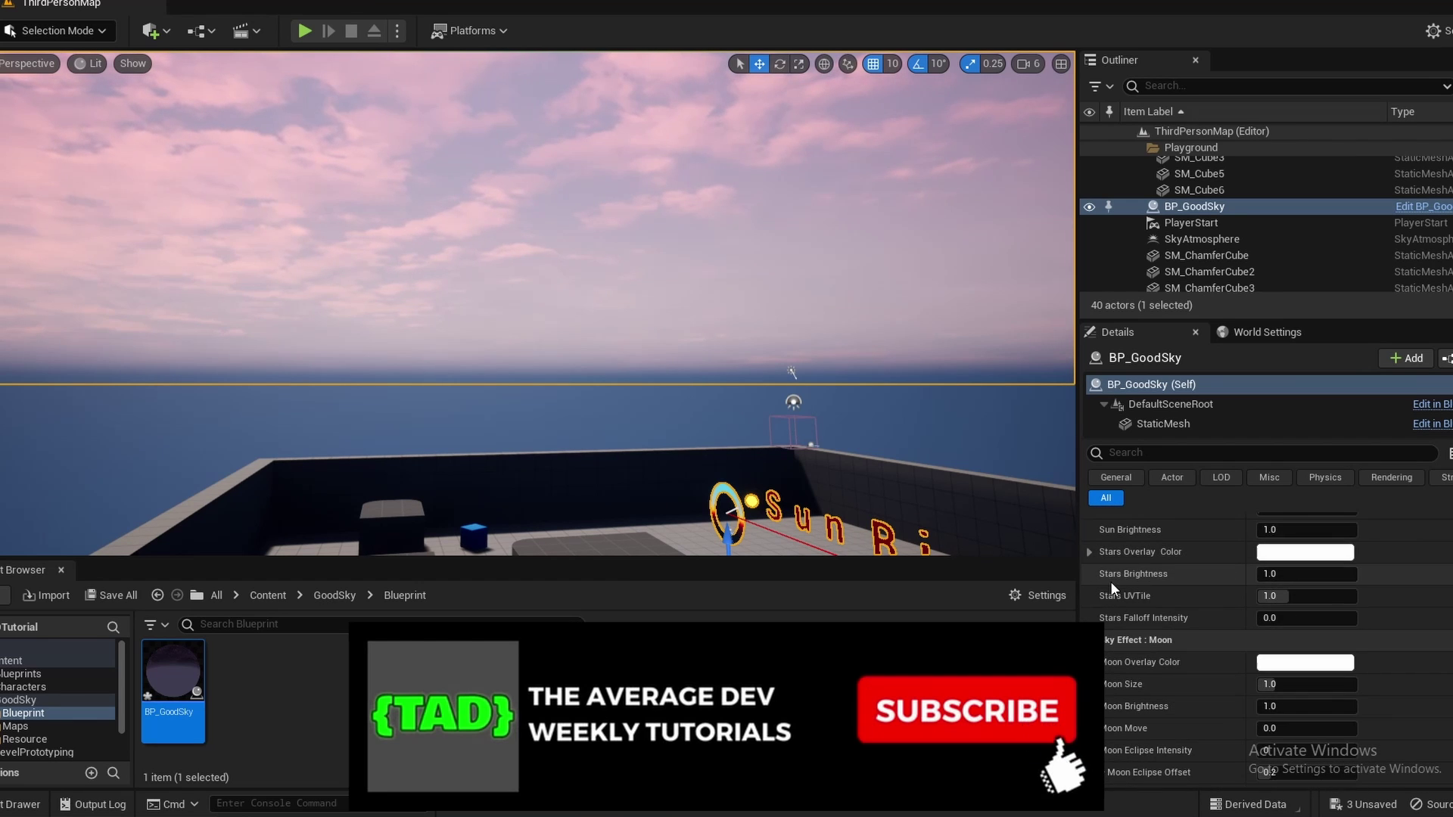
scroll(1344, 646, down, 3)
scroll(1344, 647, down, 4)
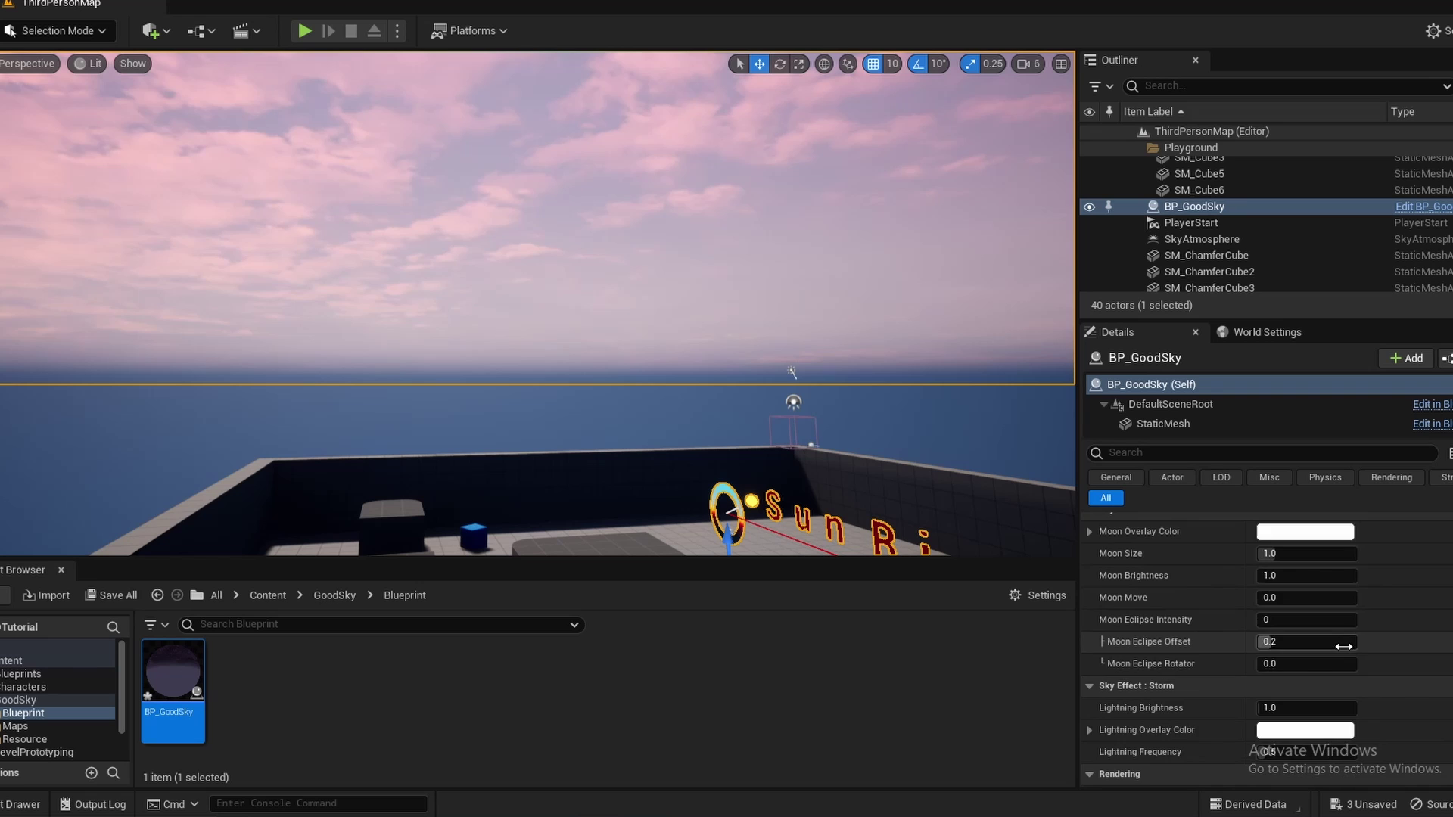
scroll(1334, 647, up, 2)
scroll(1334, 647, up, 8)
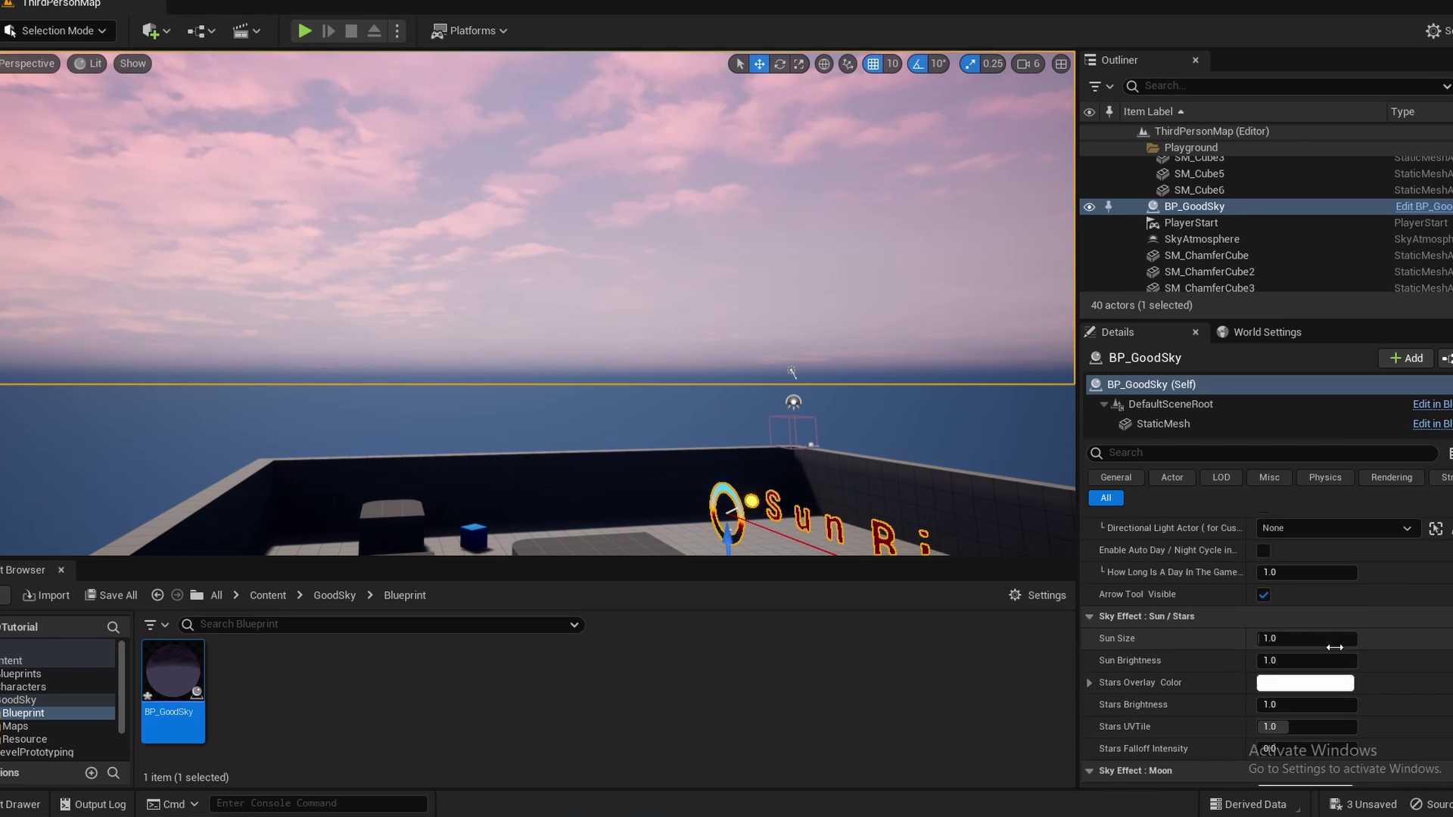
scroll(1335, 647, up, 1)
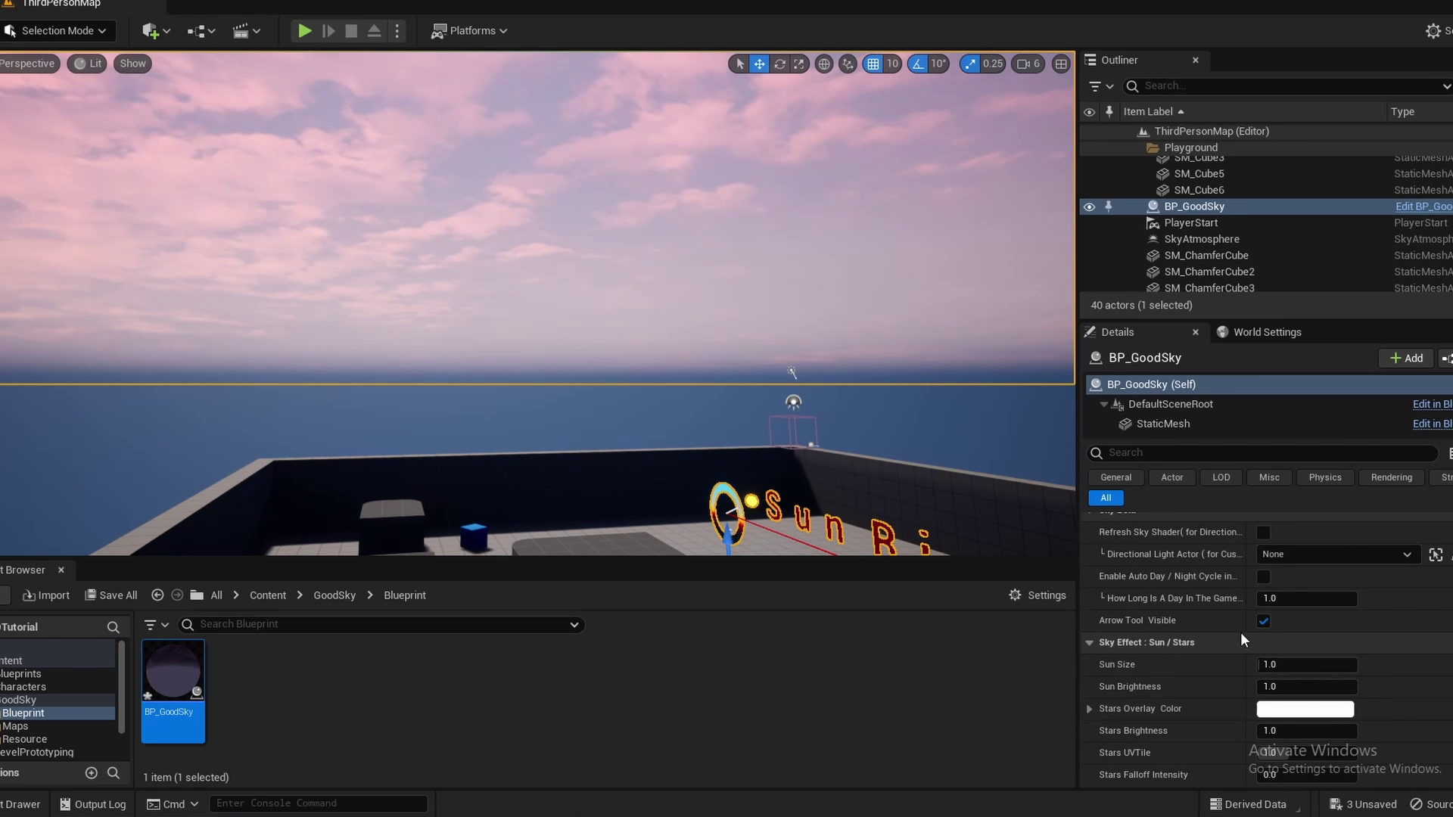
Bring the sun into view in the level and set BP_GoodSky's Sun Size to 20.
right_drag(620, 257, 484, 166)
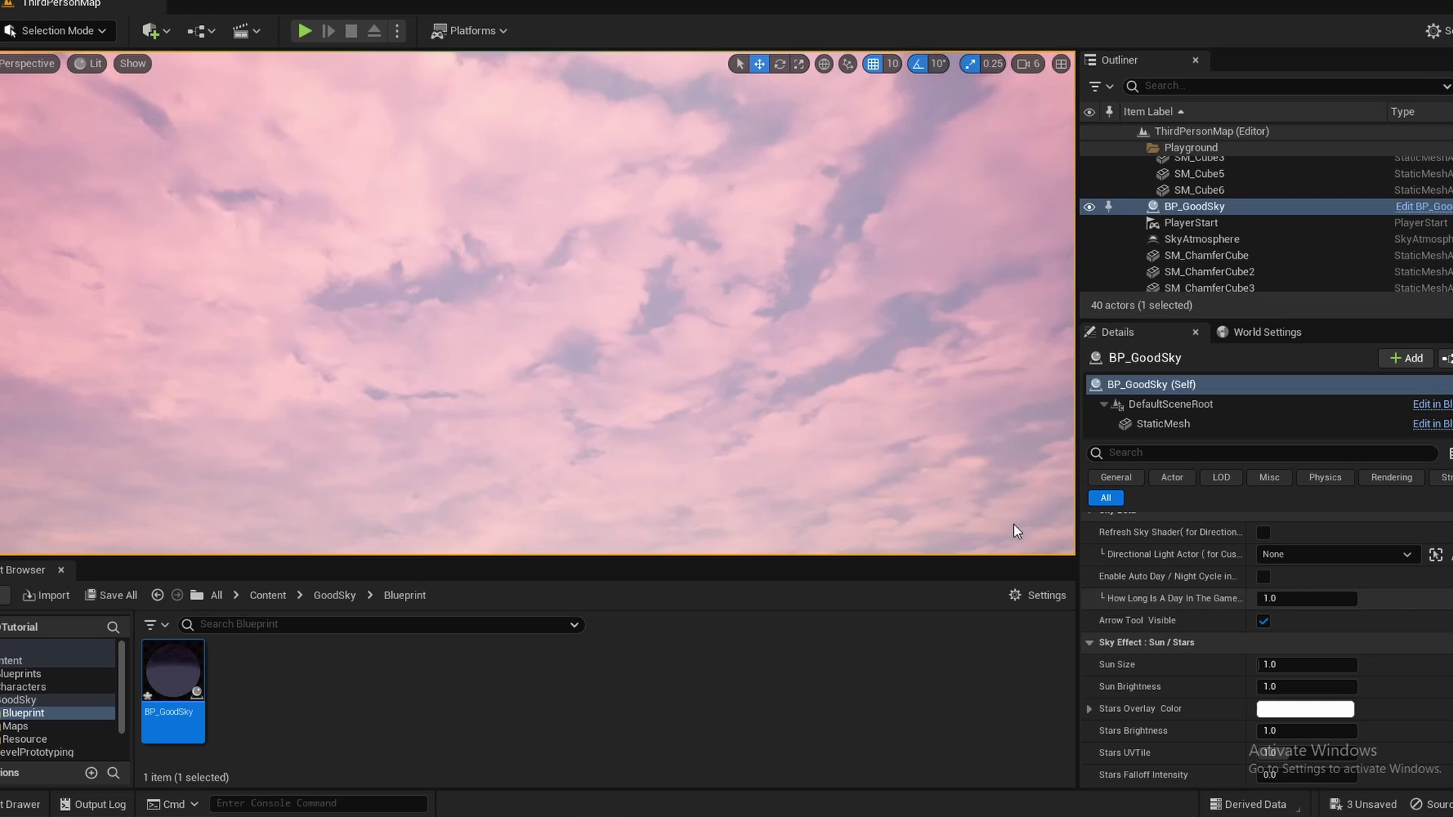
right_drag(1014, 525, 1092, 560)
right_drag(558, 173, 522, 125)
right_drag(847, 379, 757, 424)
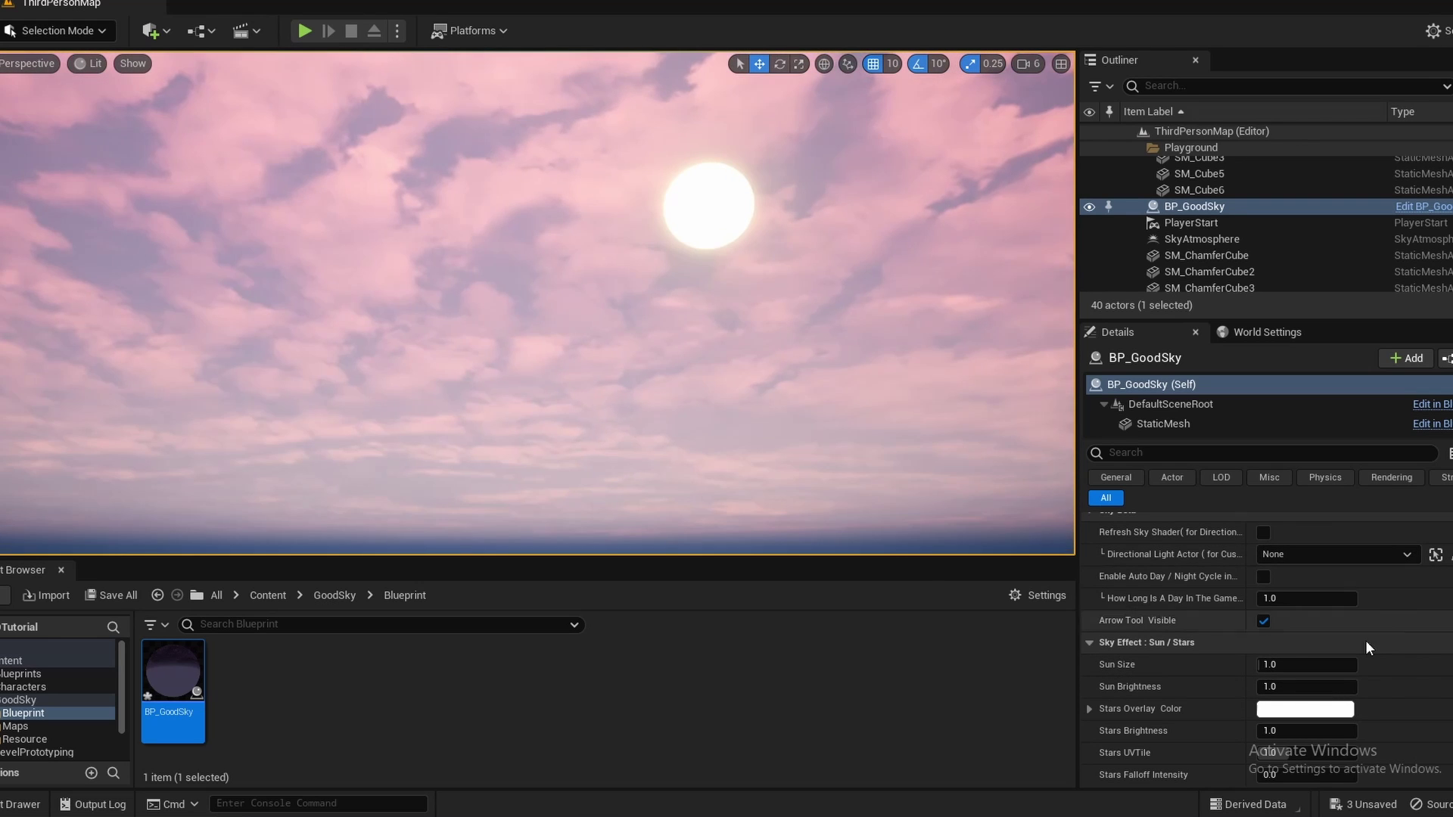
drag(1269, 664, 1358, 664)
mouse_move(739, 350)
right_down()
mouse_move(726, 356)
mouse_move(749, 363)
mouse_move(742, 344)
right_up()
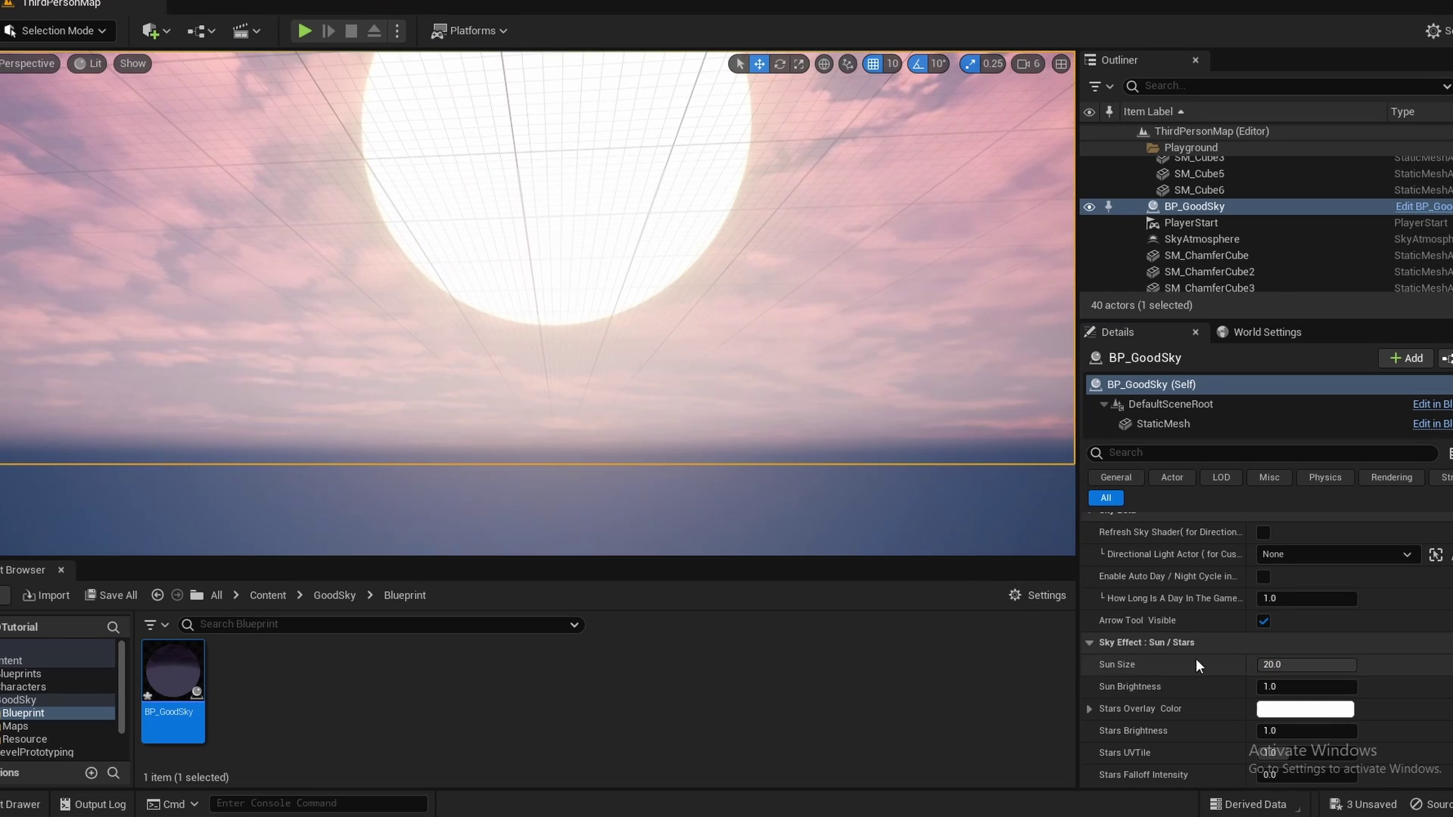
Raise BP_GoodSky's Sun Brightness to about 5.45 and its Stars Brightness to about 4.89.
drag(1307, 686, 1343, 686)
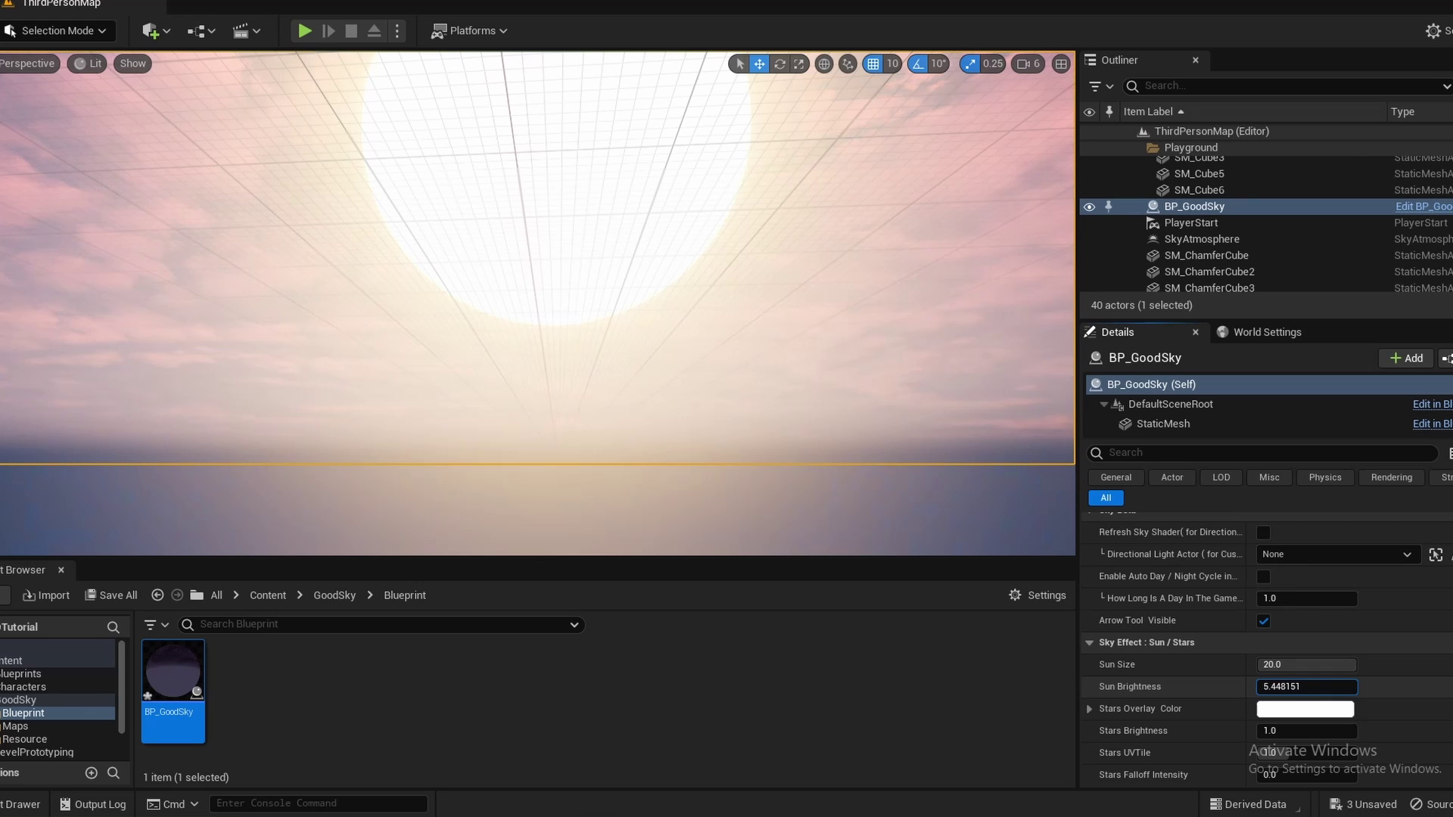
right_drag(726, 340, 691, 253)
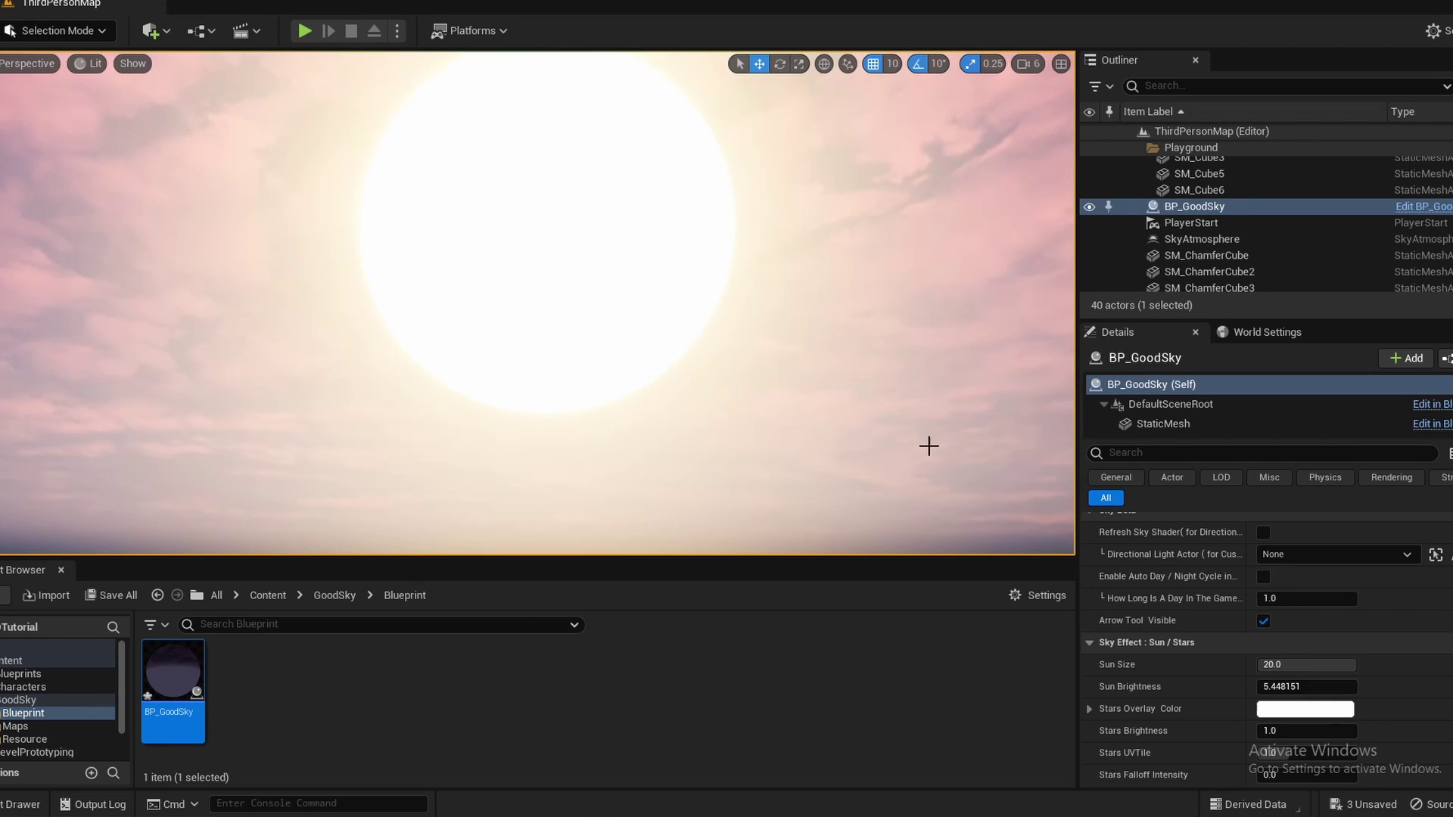
scroll(1186, 625, down, 3)
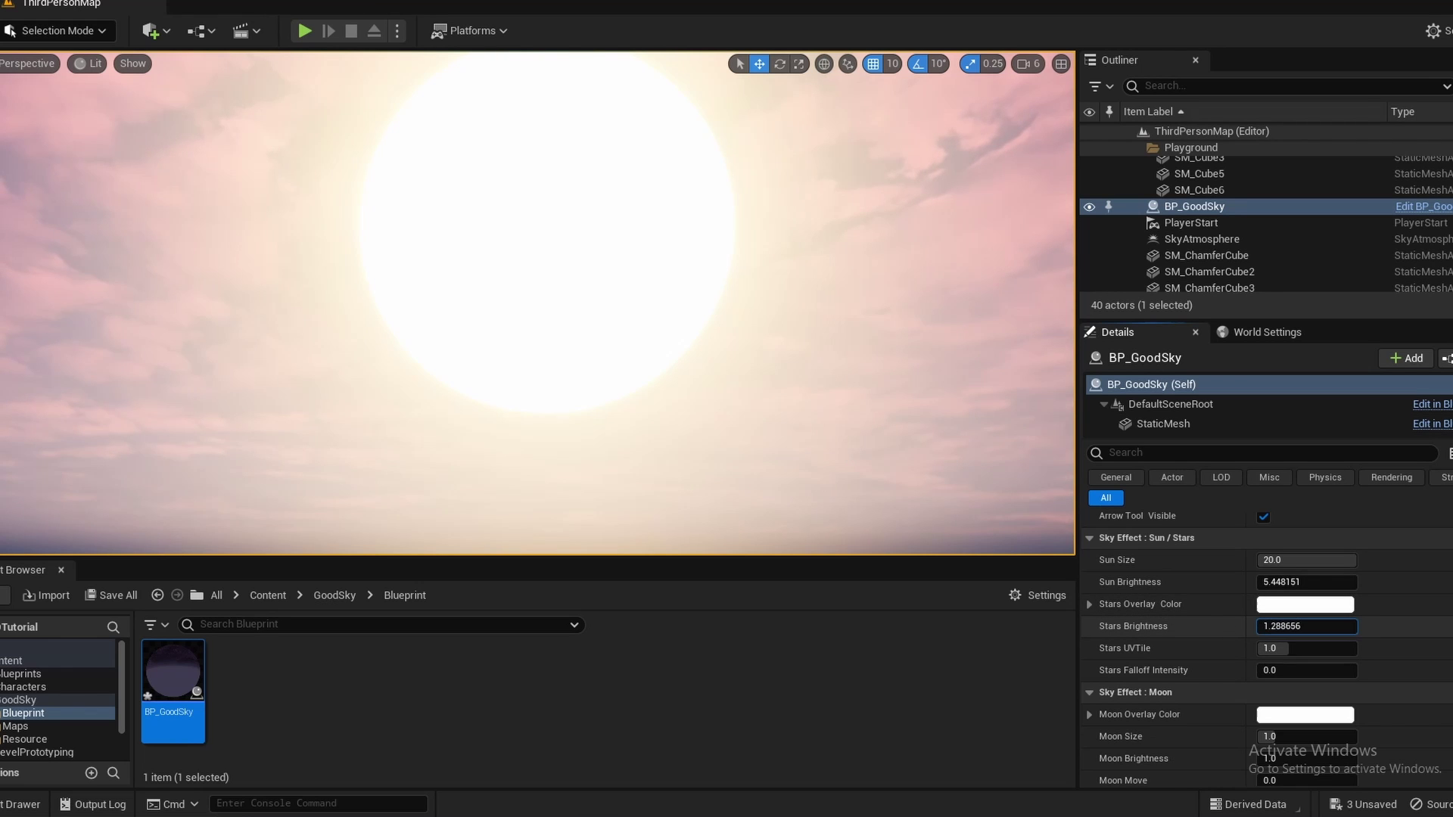
right_drag(685, 241, 953, 234)
drag(1279, 627, 1355, 626)
Change the Sky Clouds Style to clear the clouds and bring the starry sky into view.
right_drag(598, 310, 772, 355)
mouse_move(796, 452)
right_down()
mouse_move(787, 424)
mouse_move(796, 452)
right_up()
scroll(1232, 573, up, 3)
scroll(1232, 573, up, 4)
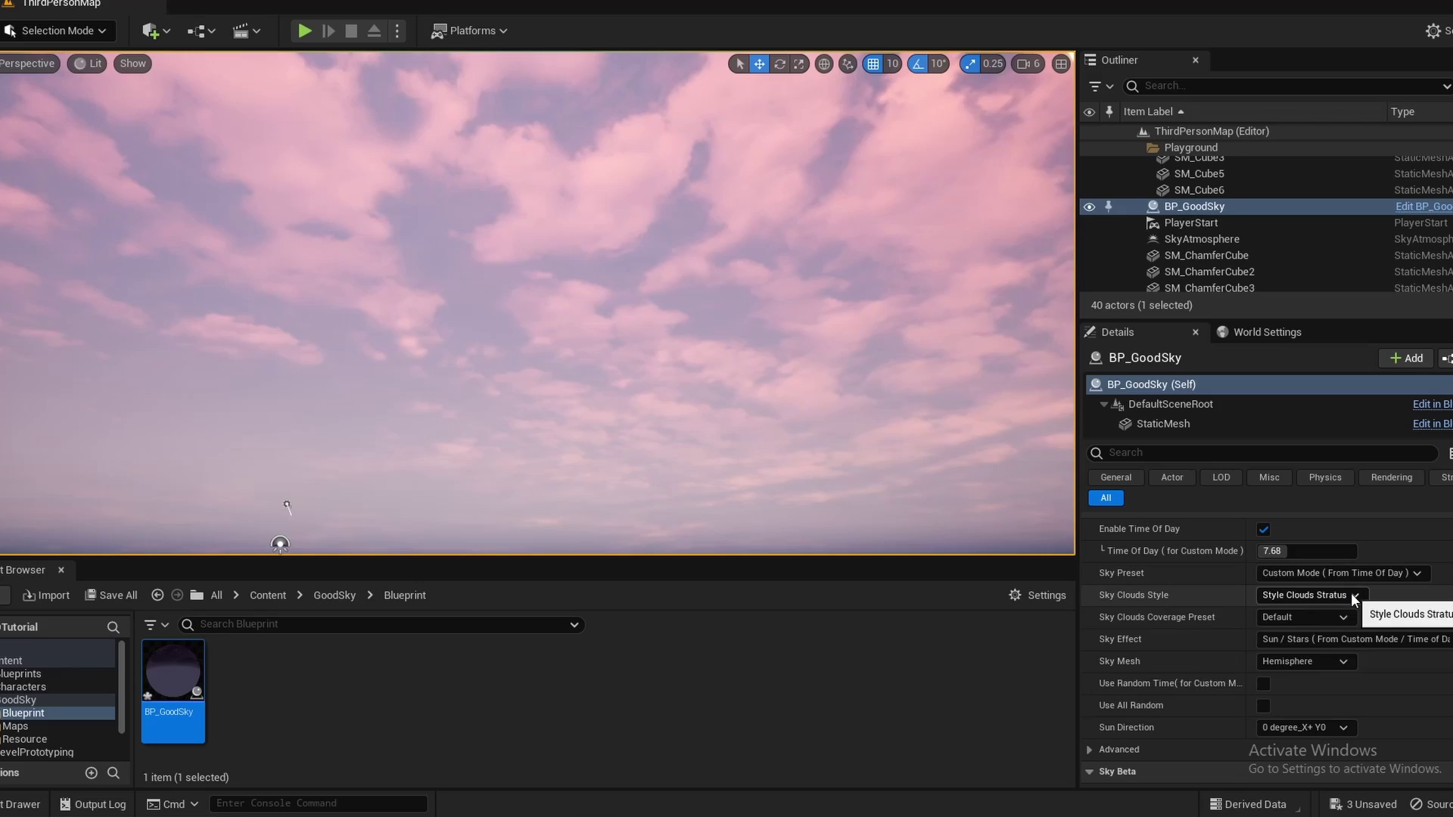
click(1350, 593)
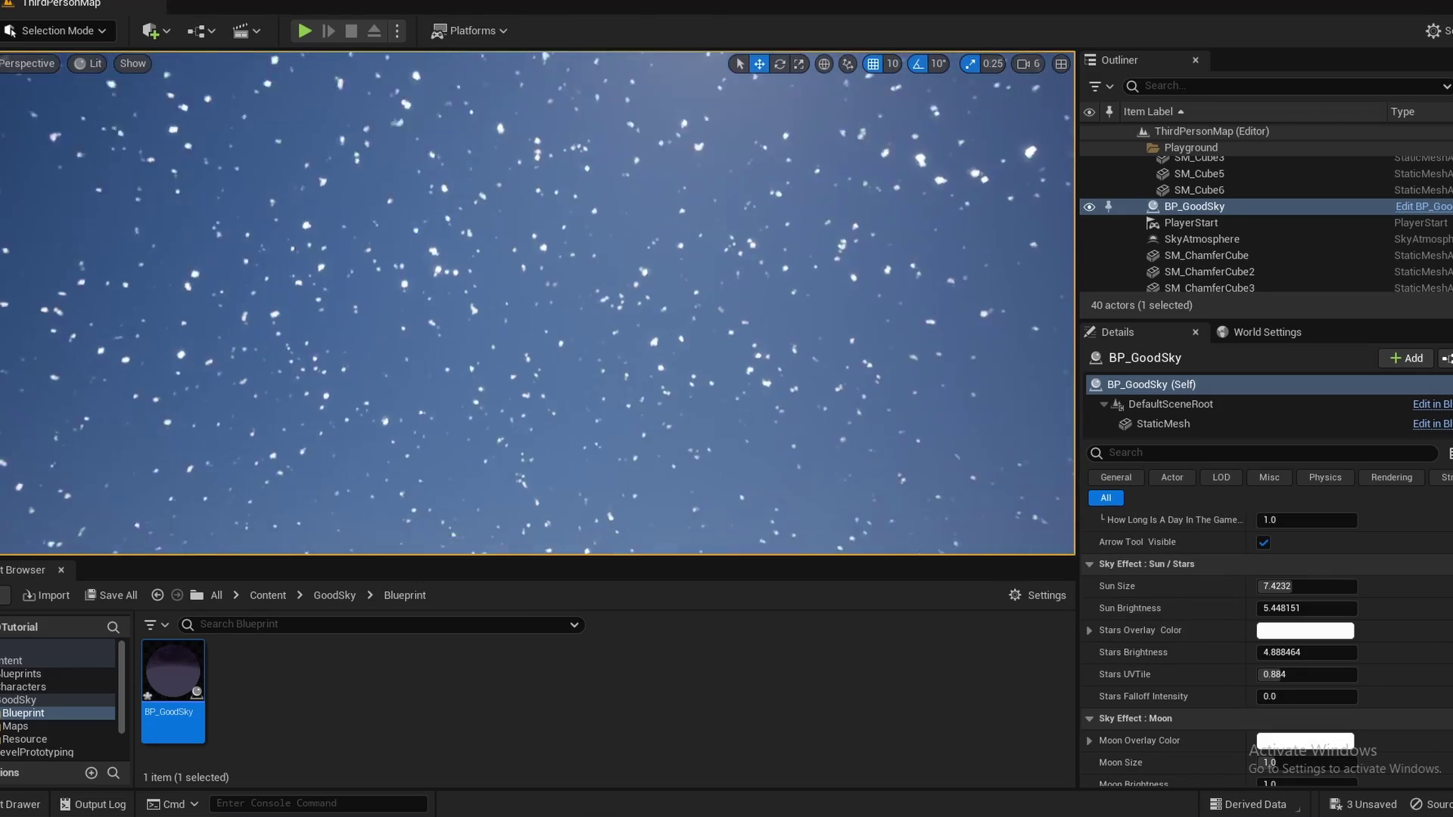
mouse_move(537, 250)
right_down()
mouse_move(553, 378)
mouse_move(499, 409)
mouse_move(469, 401)
mouse_move(529, 204)
mouse_move(492, 265)
mouse_move(514, 196)
mouse_move(537, 204)
mouse_move(548, 242)
right_up()
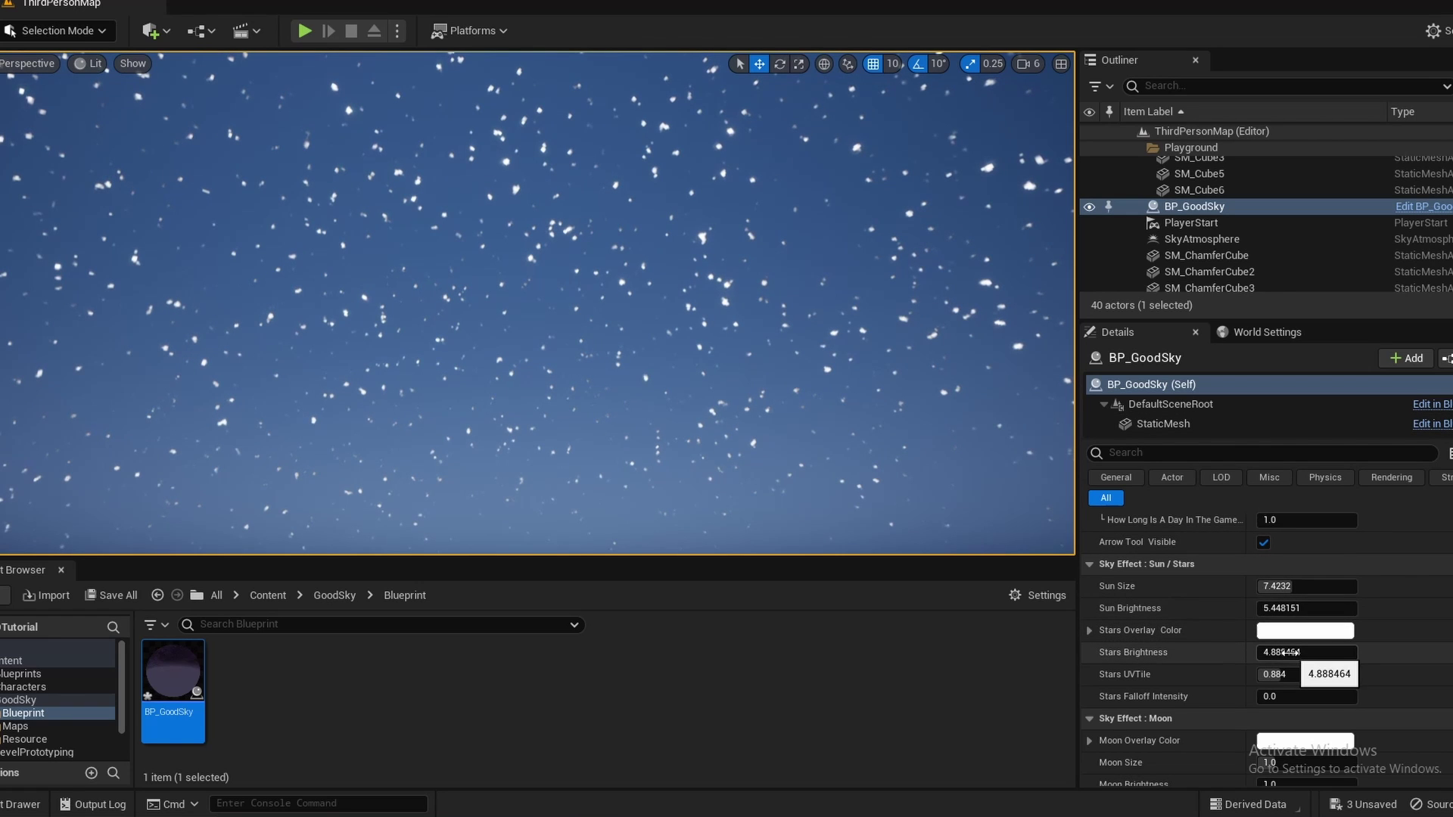
Lower Stars Brightness to 0.736, try a Stars UVTile of 0.5, and raise the tiling to 2.0.
drag(1306, 652, 1328, 674)
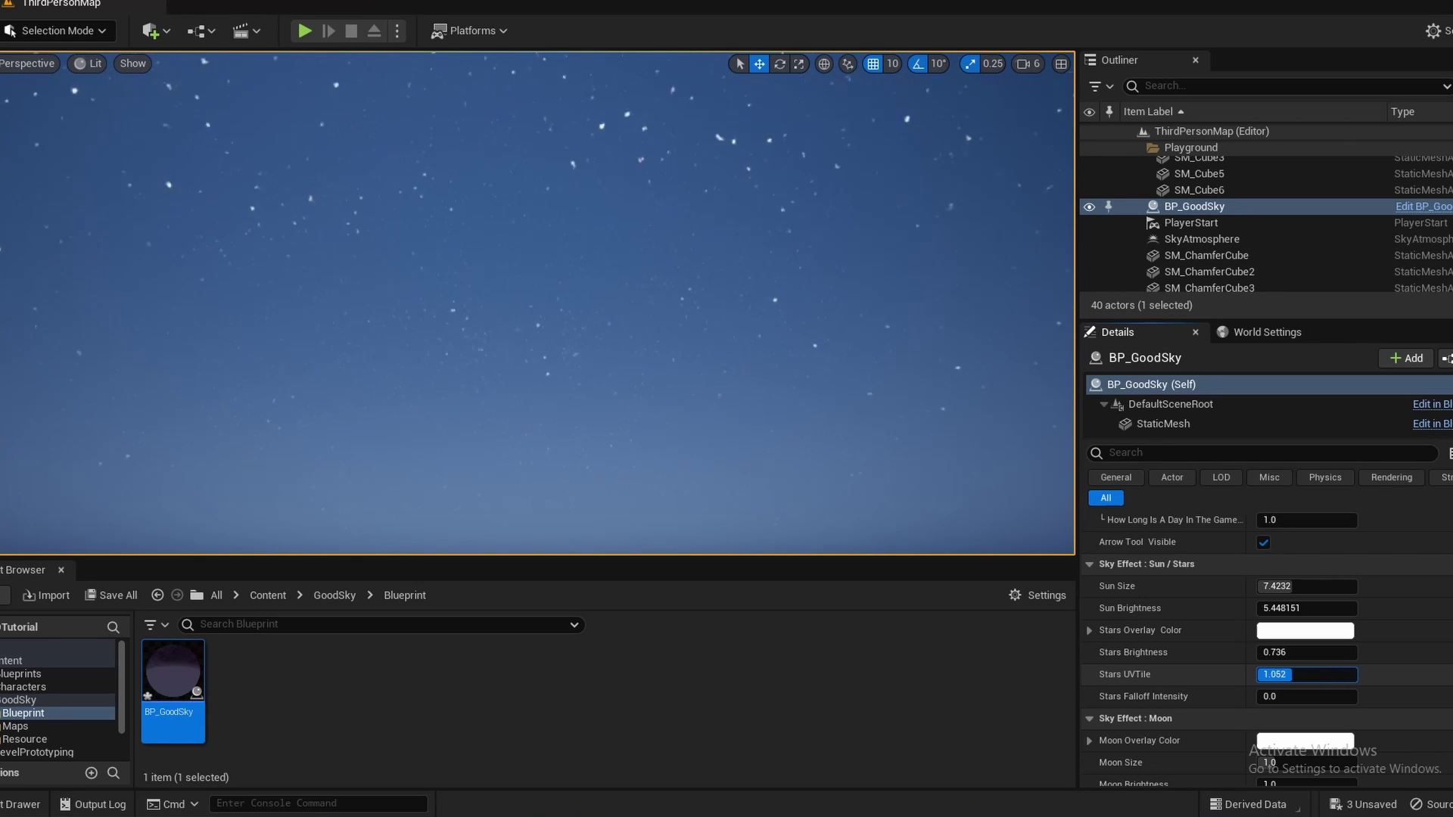
text(0.5)
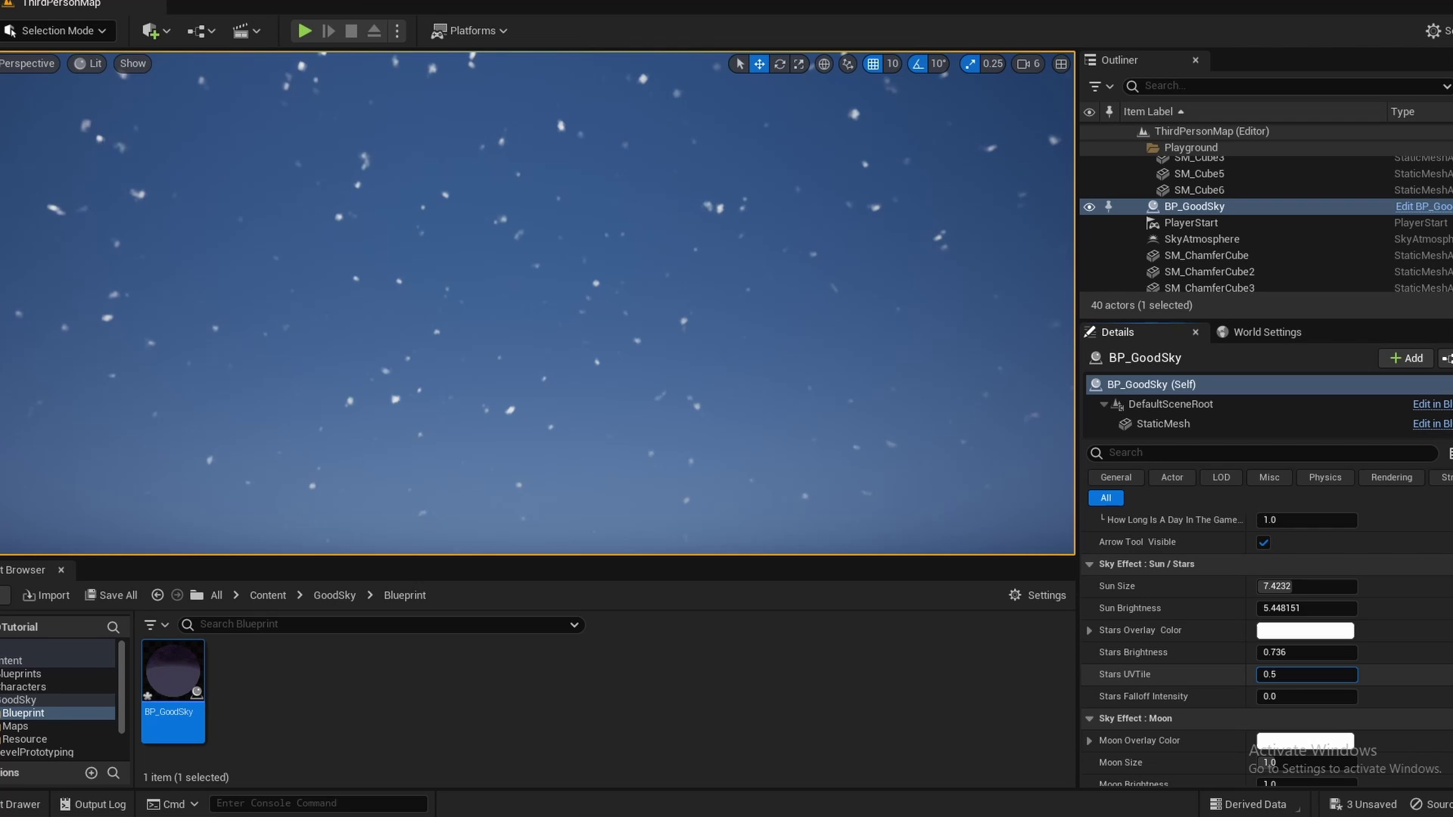
drag(1265, 674, 1325, 674)
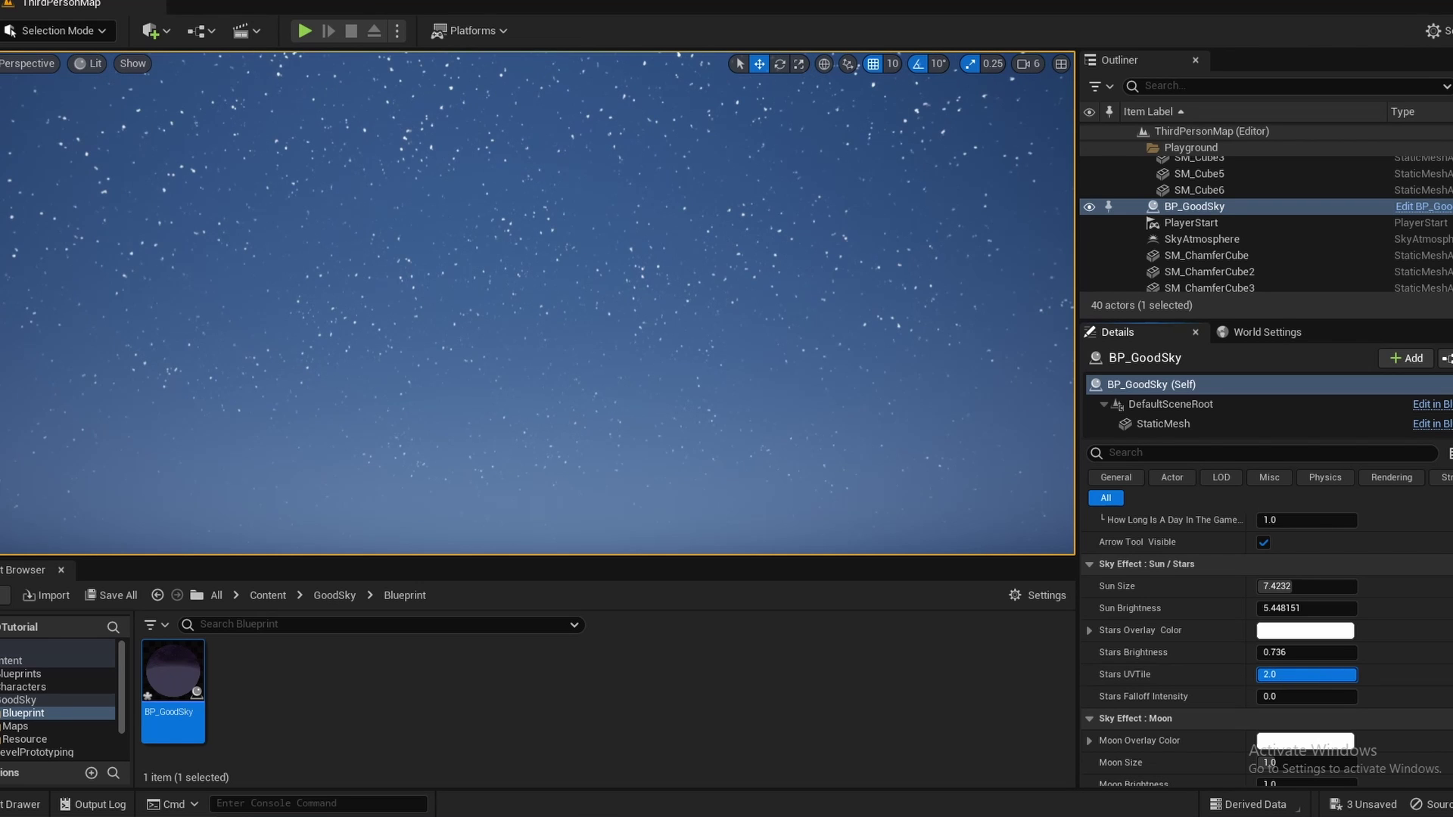
right_drag(704, 252, 730, 136)
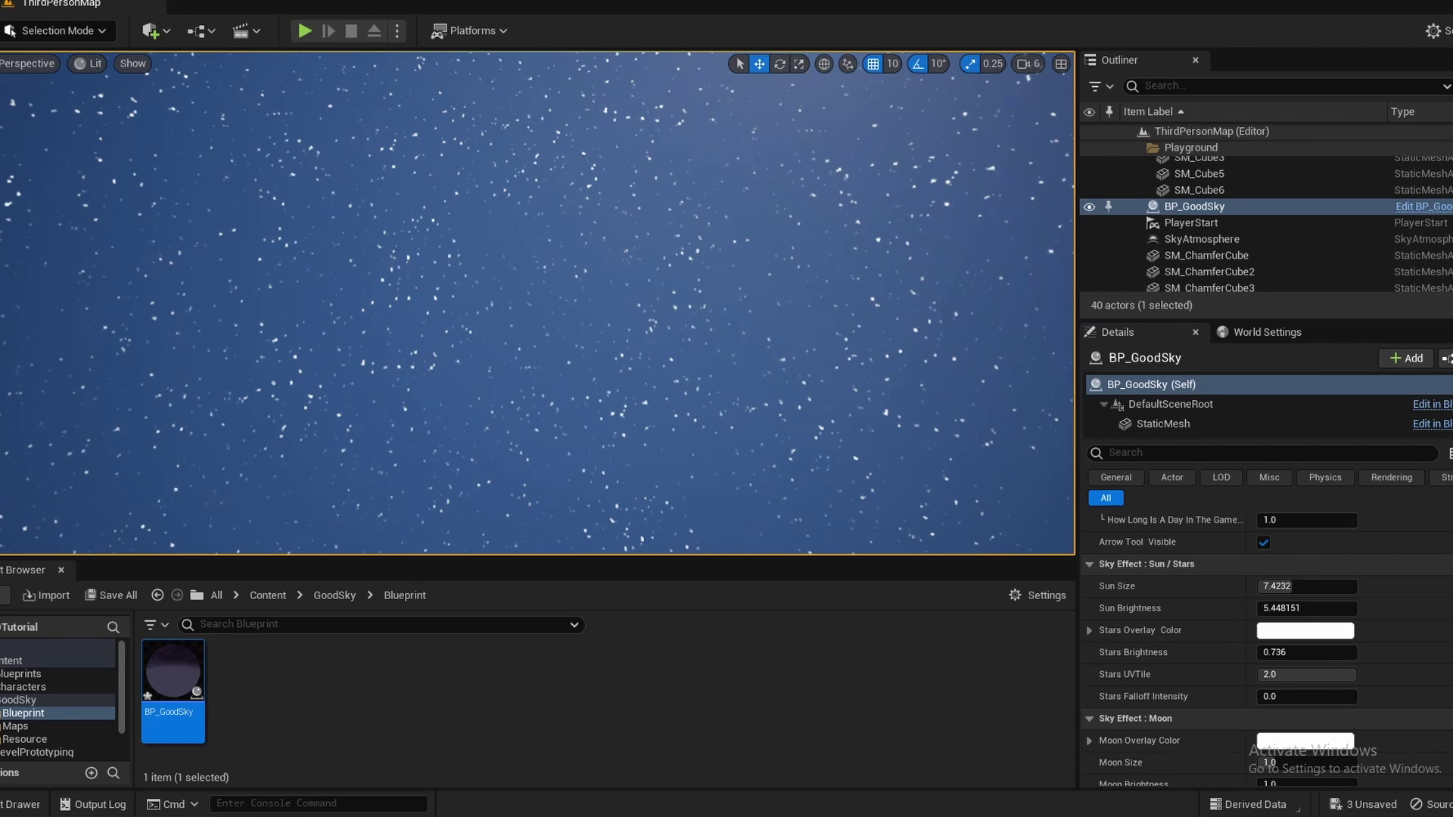
right_drag(522, 456, 523, 514)
Set BP_GoodSky's Moon Size to 1.74 and Moon Brightness to about 1.5.
scroll(1145, 661, down, 3)
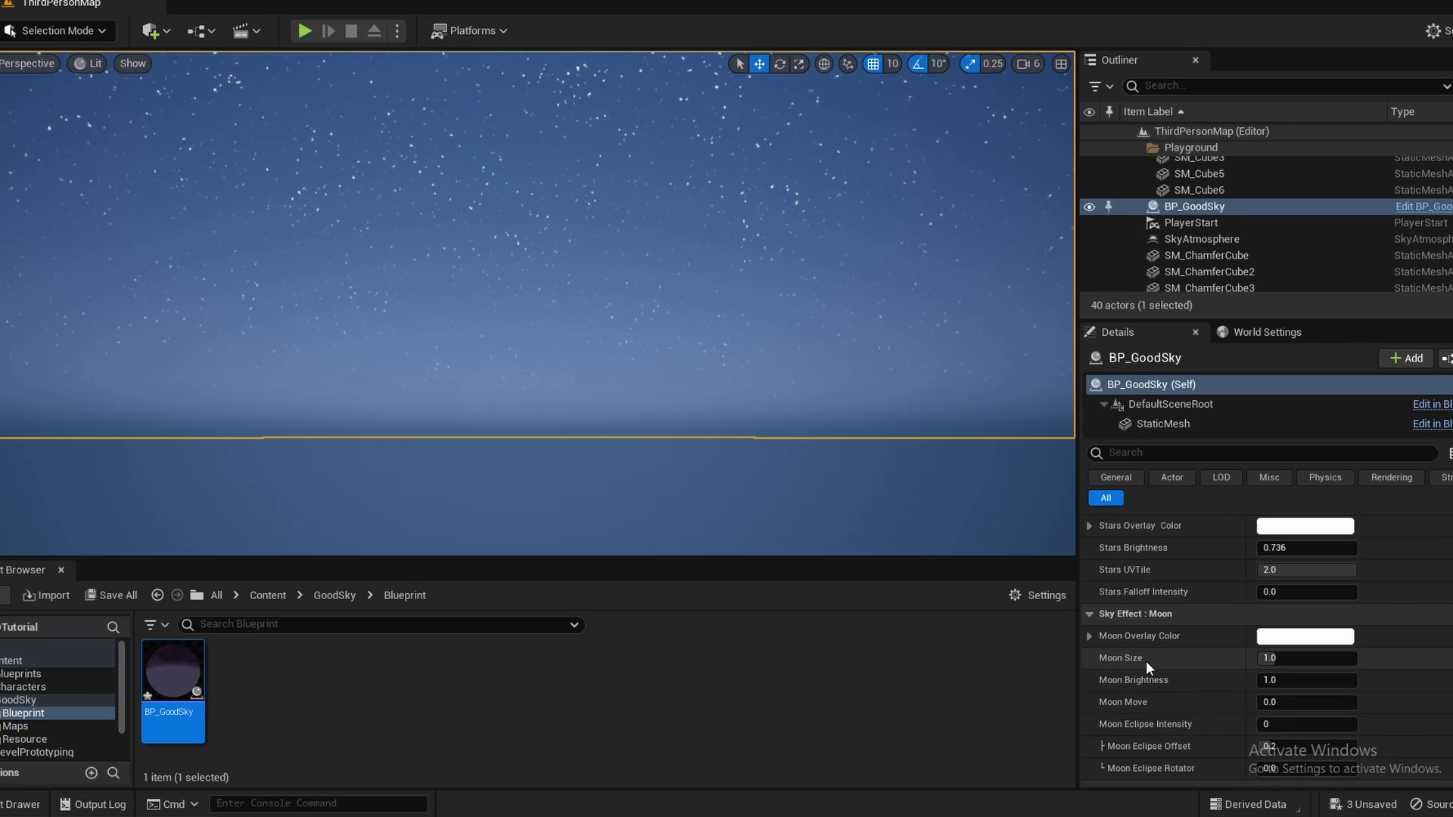
scroll(1188, 601, down, 2)
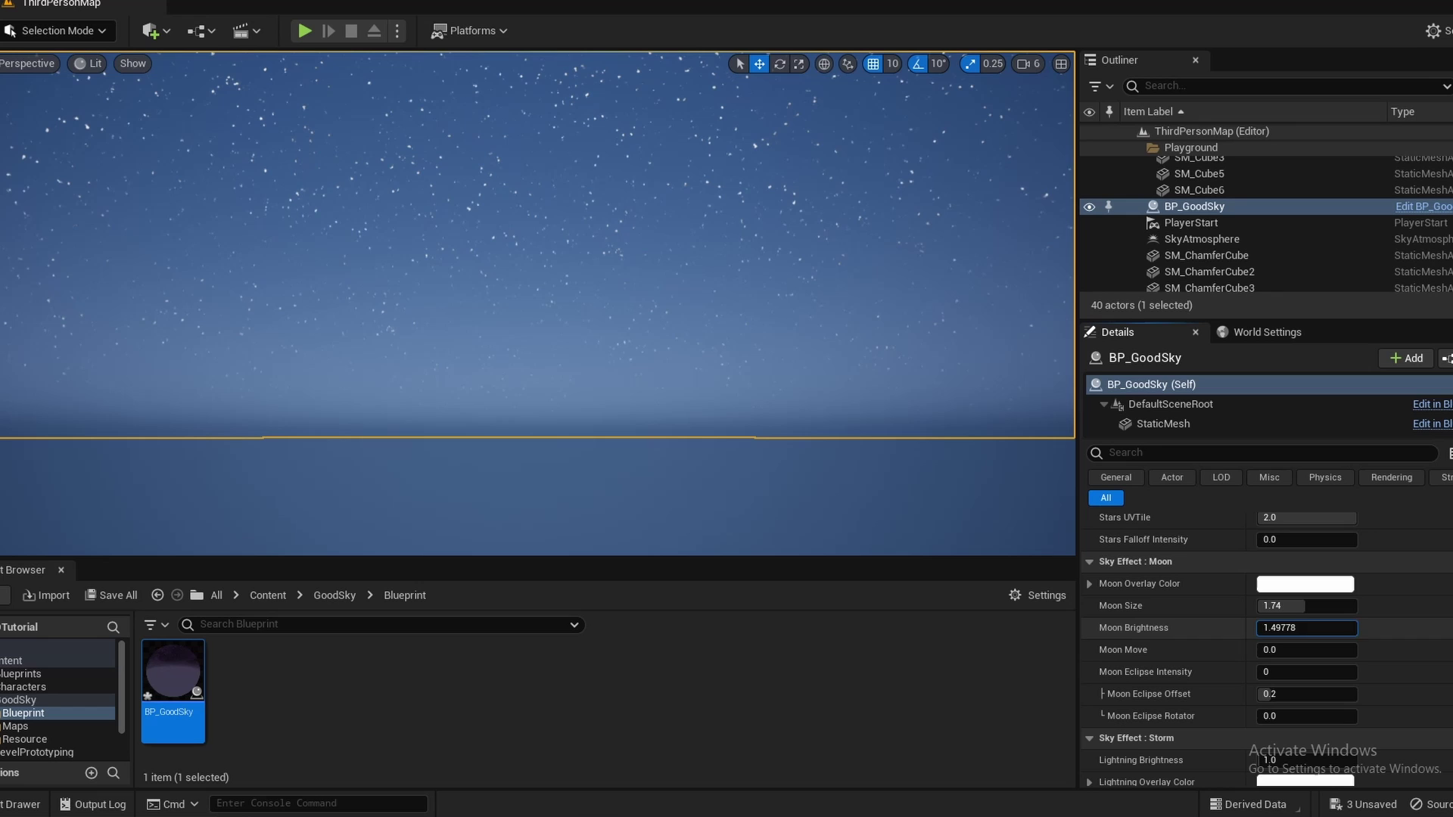
Switch BP_GoodSky to the Midnight Storm preset, with Lightning Brightness at 19.84 and Lightning Frequency at 4.26.
scroll(1210, 642, down, 5)
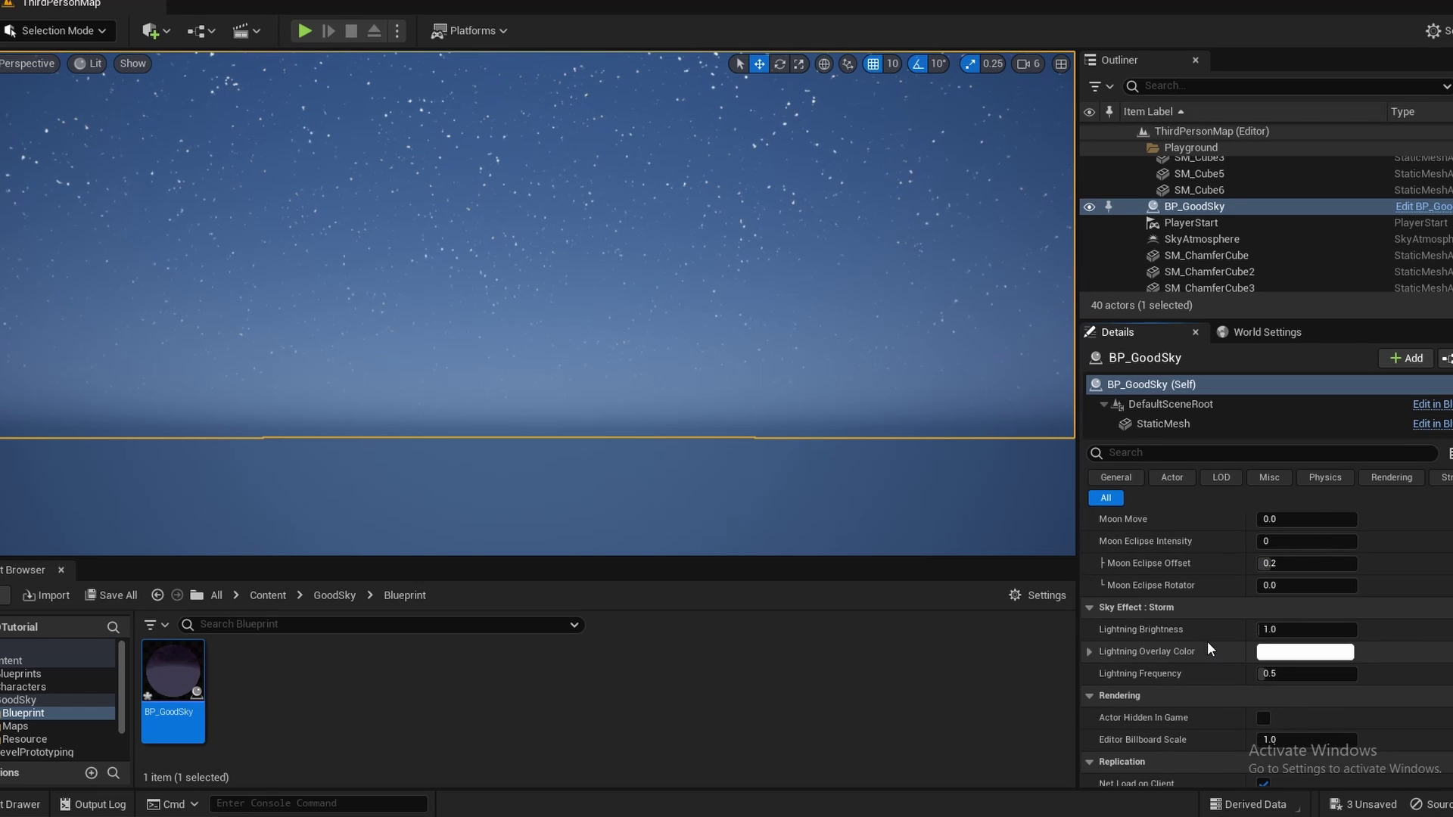
click(1286, 629)
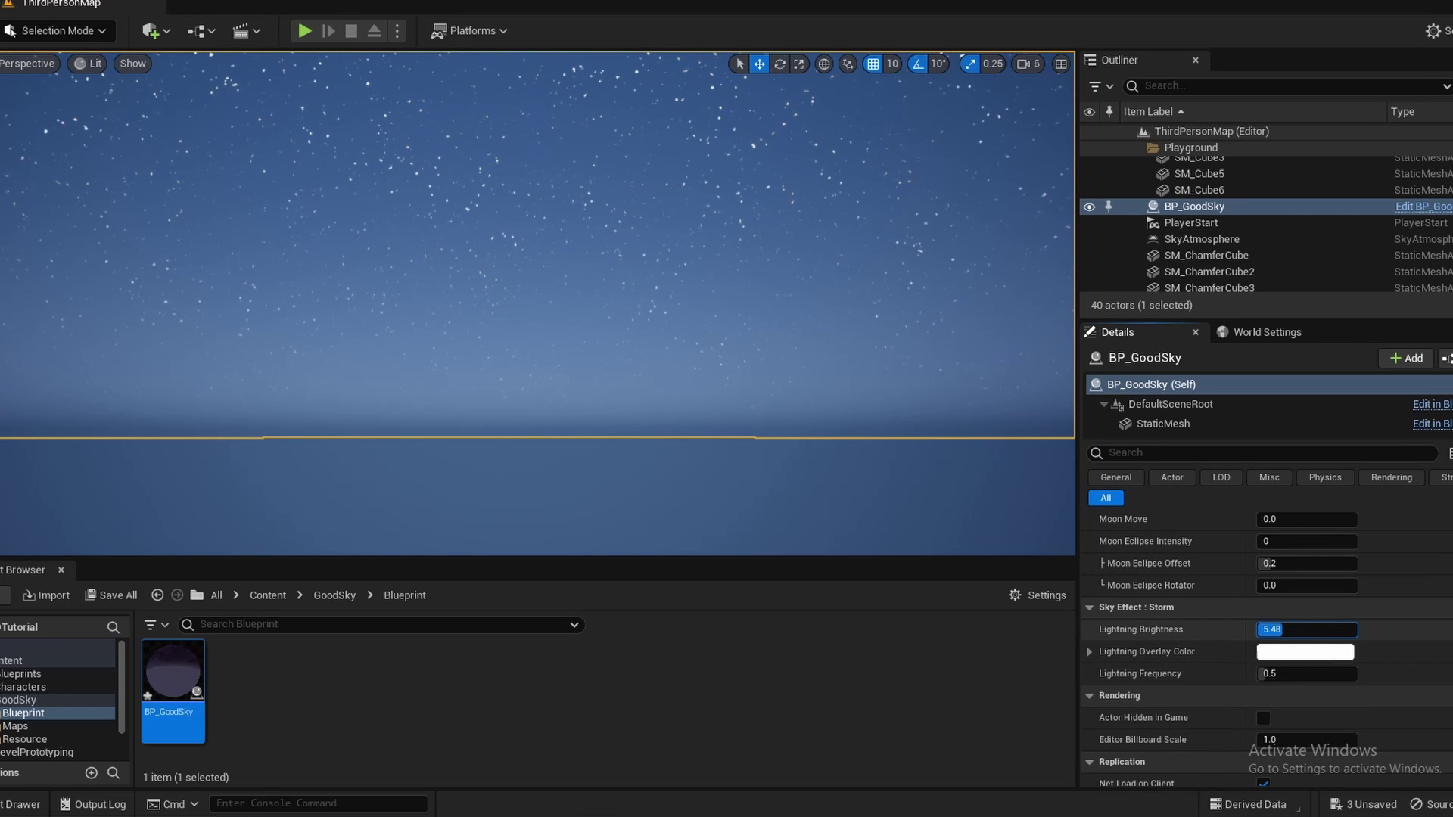
scroll(1251, 628, down, 1)
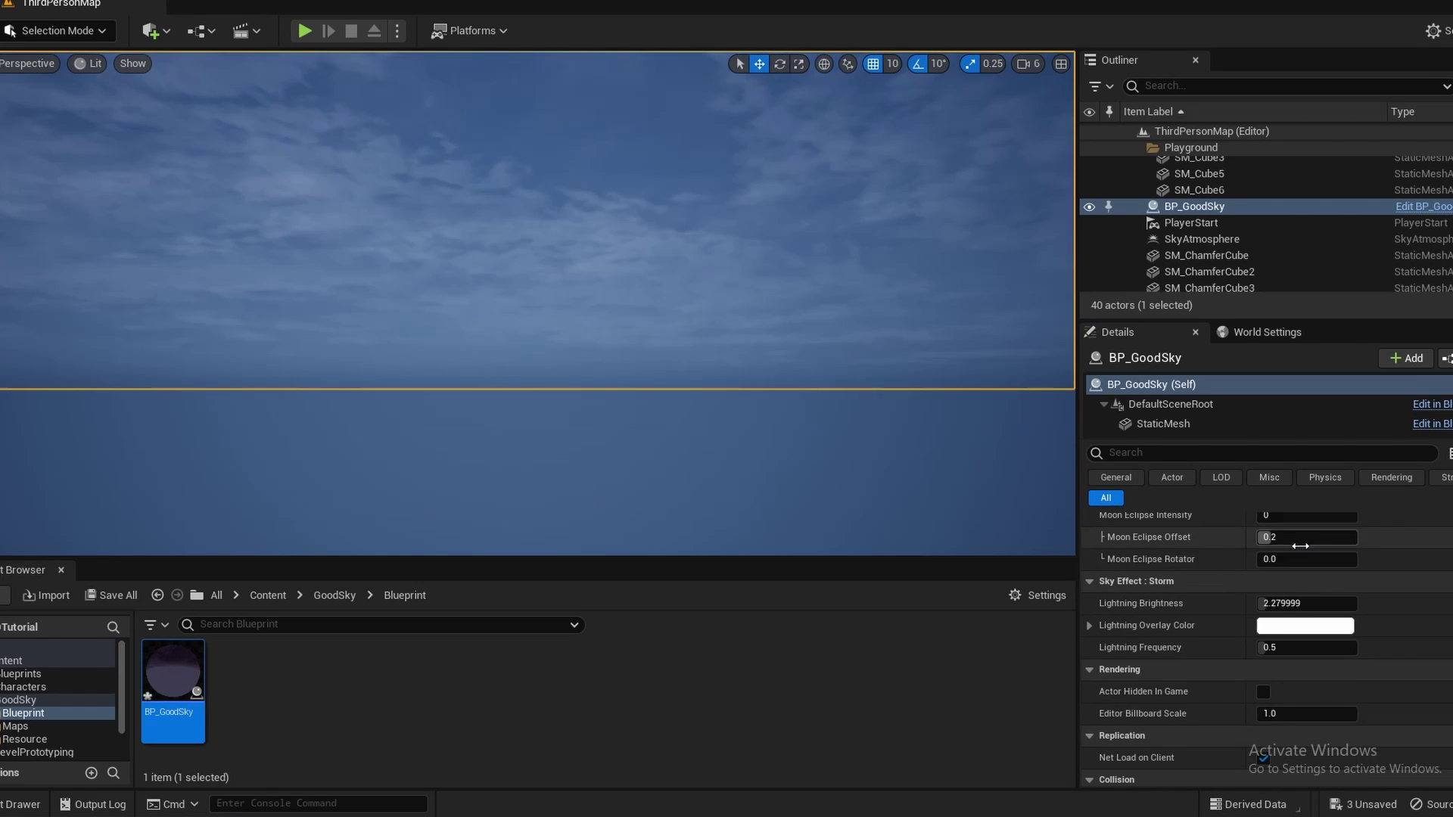
drag(1279, 604, 1355, 603)
right_drag(832, 333, 833, 212)
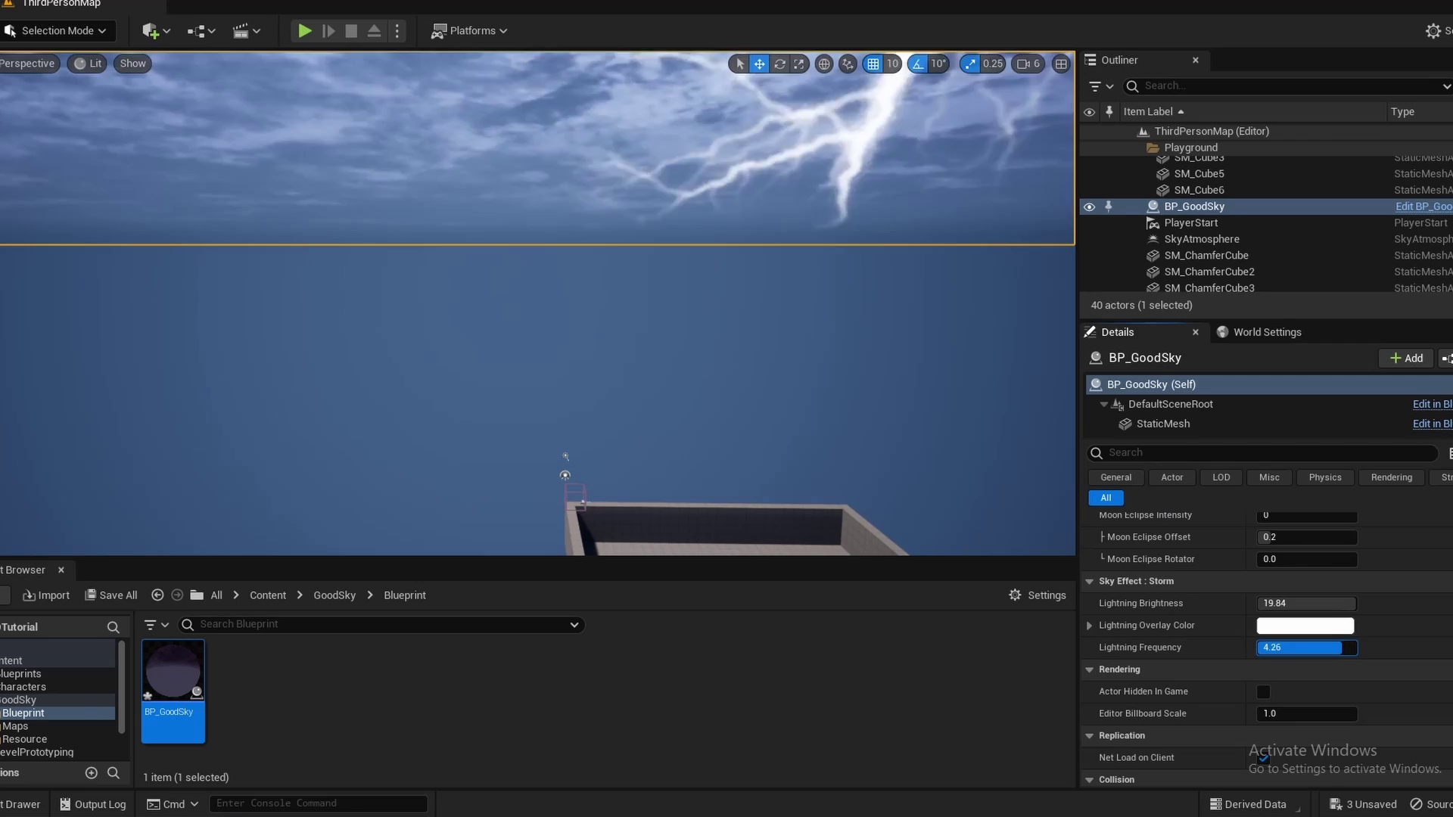
right_drag(538, 302, 543, 227)
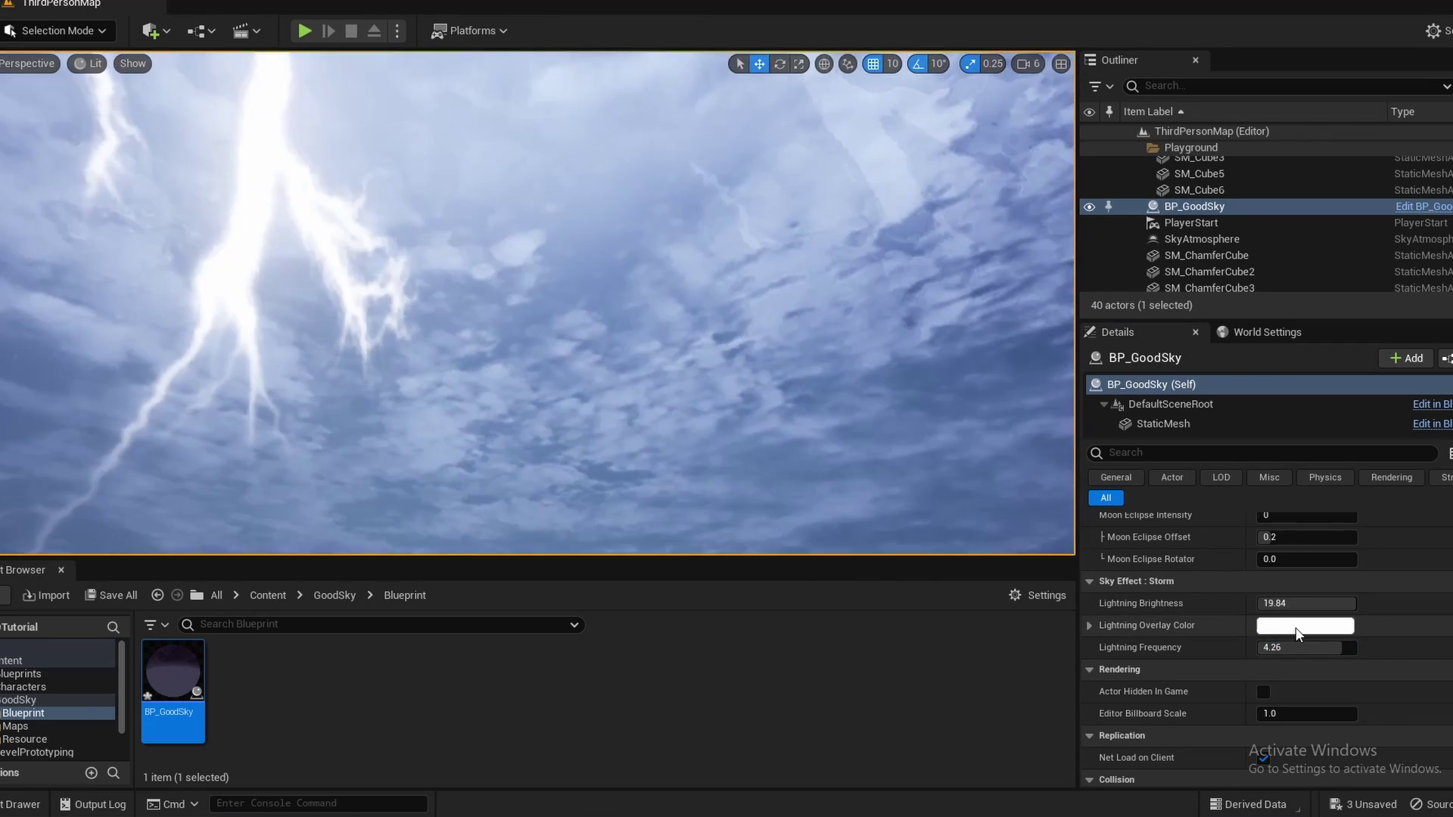
Make the Lightning Overlay Color orange and reduce Lightning Brightness to 3.2 and Lightning Frequency to 0.18.
click(1295, 627)
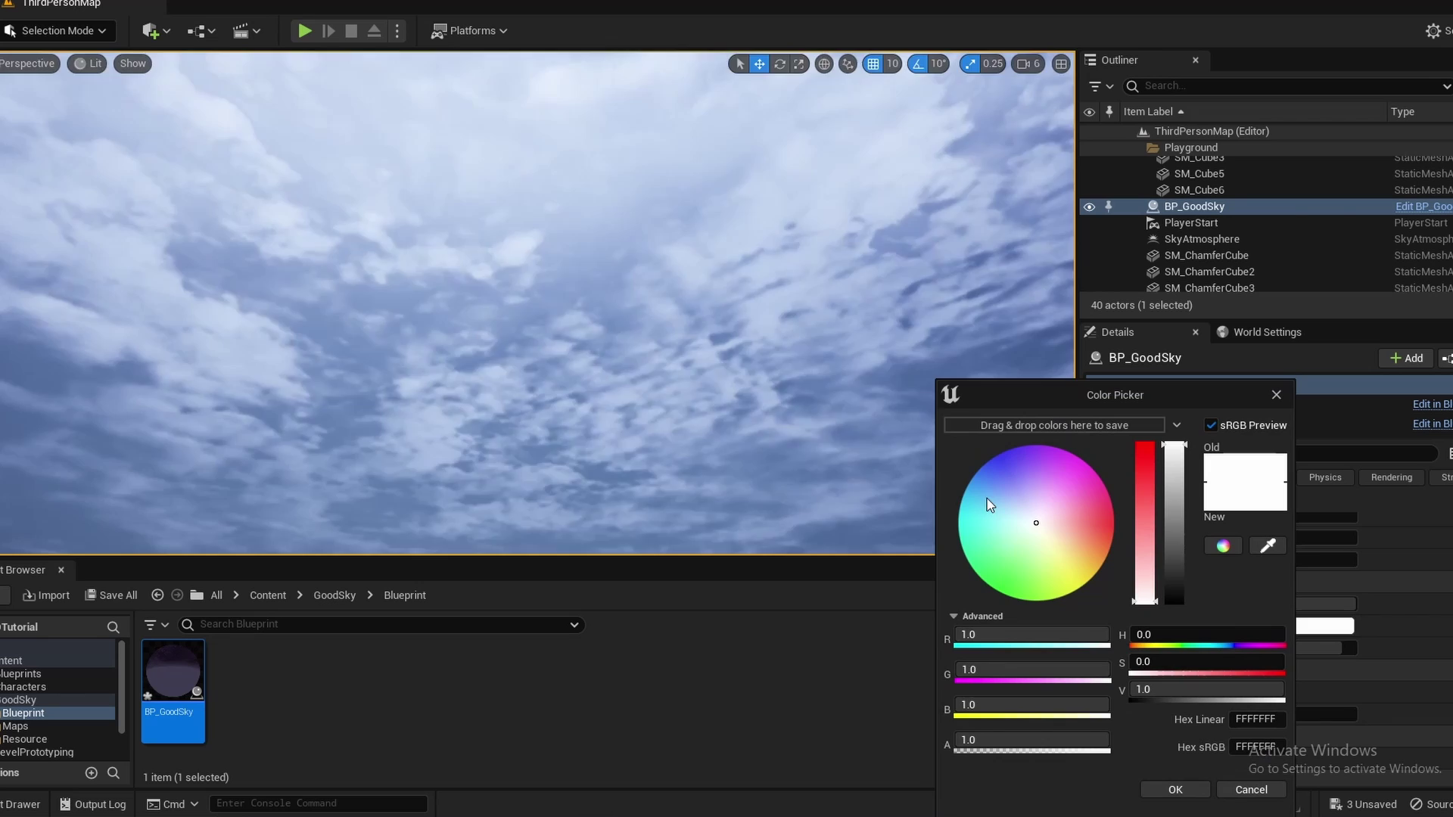
click(1062, 528)
drag(1086, 543, 1108, 540)
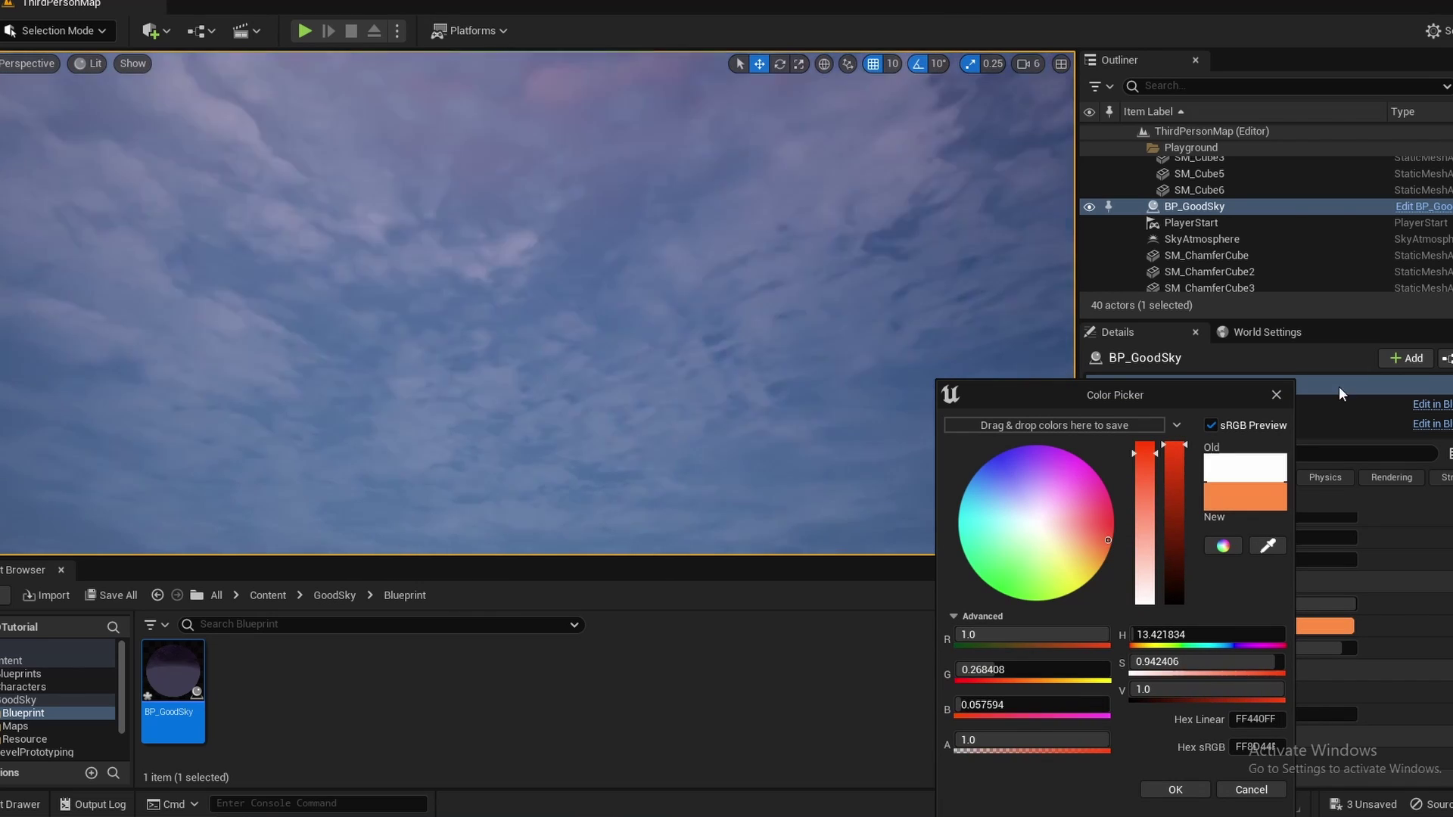
click(1275, 395)
drag(1305, 649, 1311, 649)
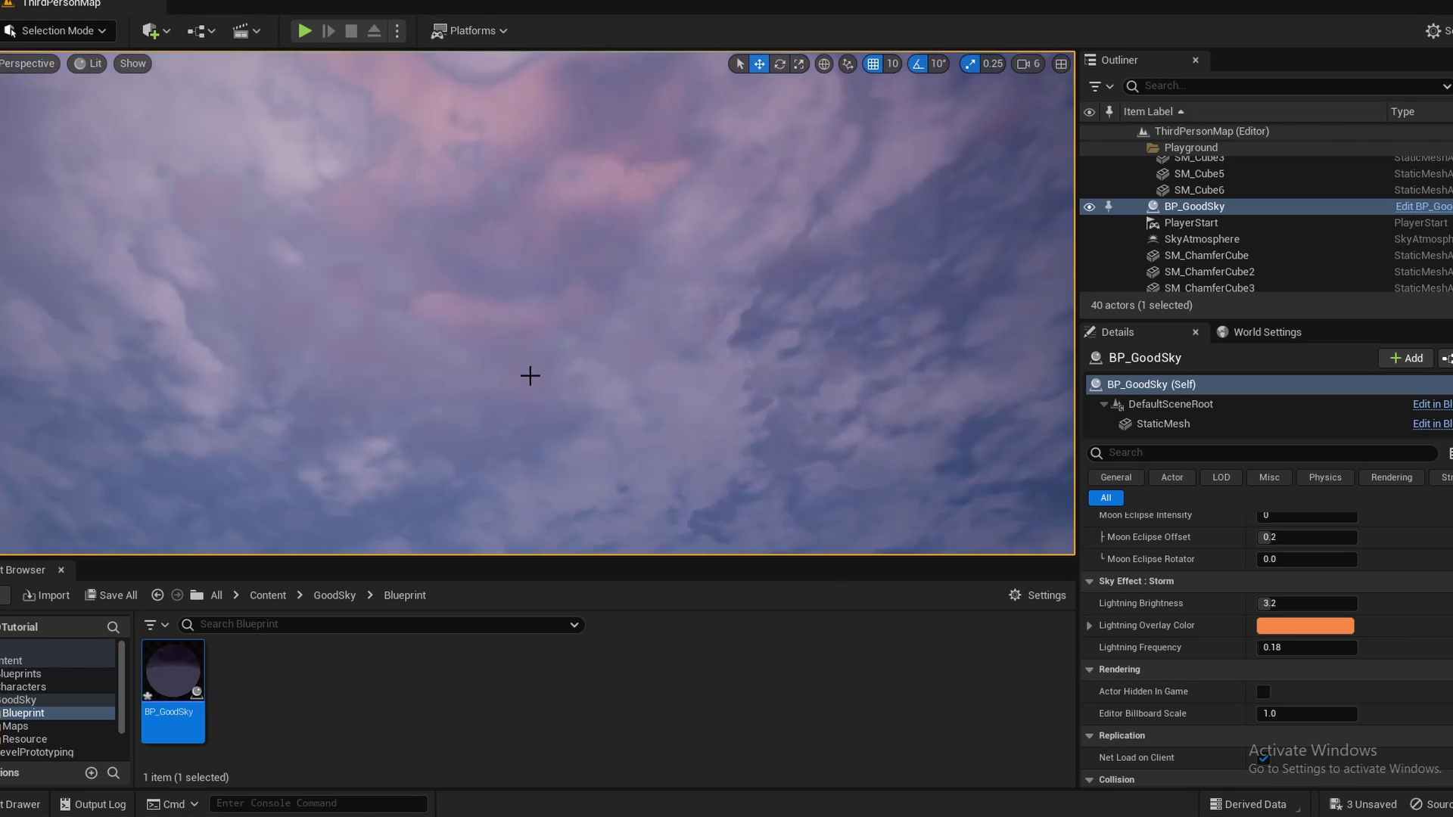
Expand BP_GoodSky's Advanced sky settings and raise Global Texture Move Speed to 17.96.
scroll(1200, 671, up, 5)
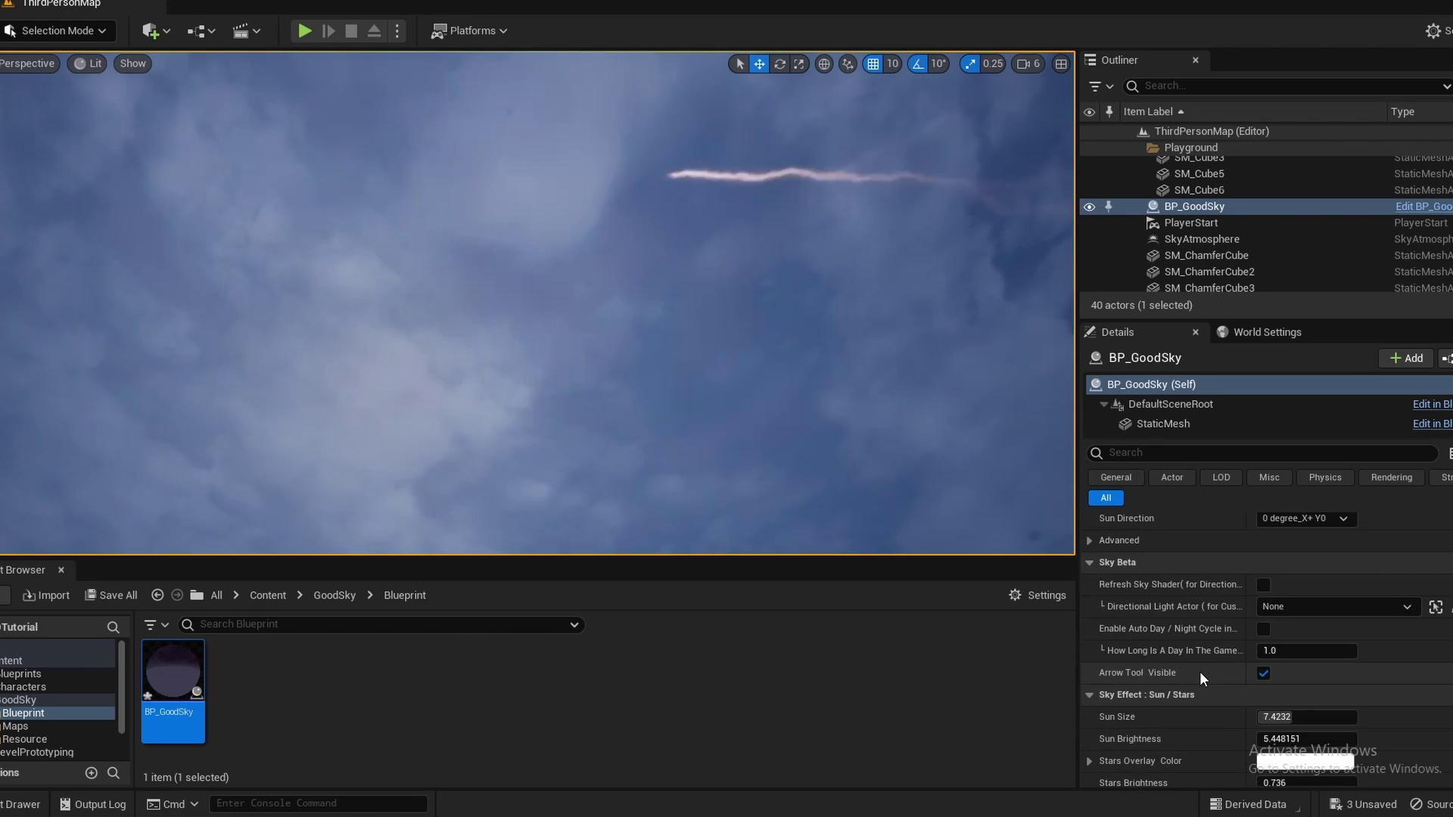
scroll(1200, 670, up, 3)
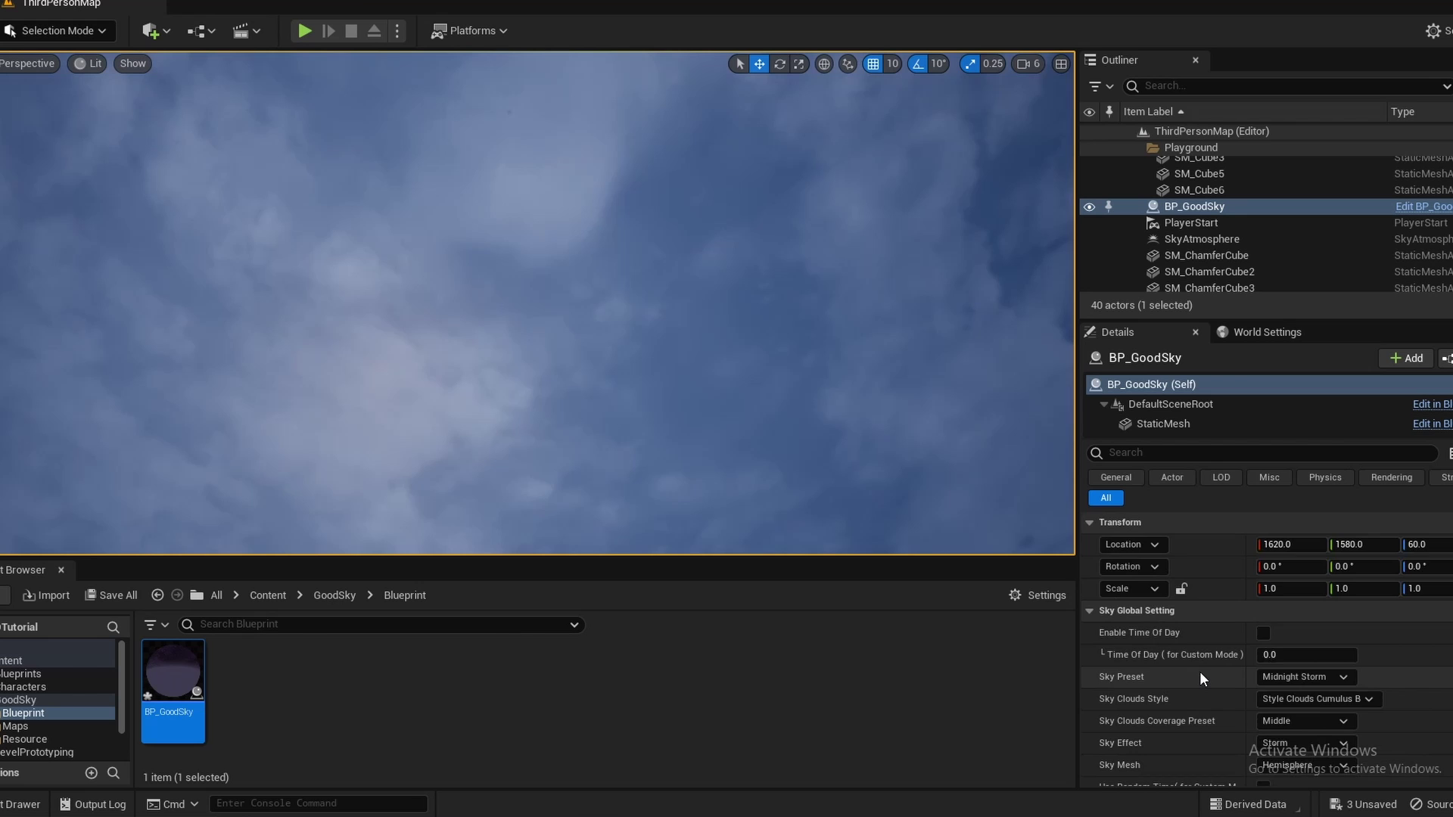
scroll(1200, 670, down, 3)
click(1095, 751)
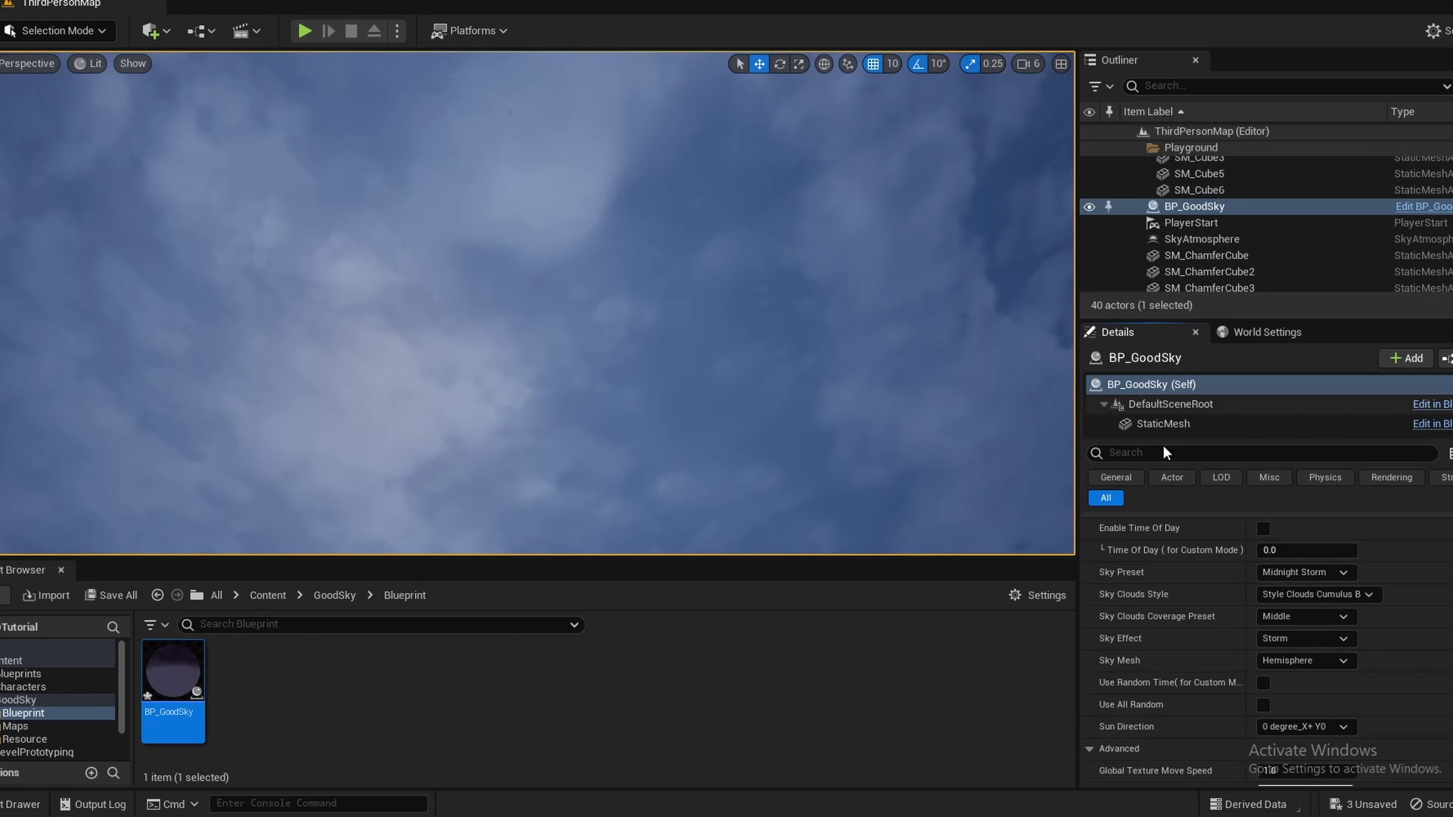
scroll(1167, 583, down, 5)
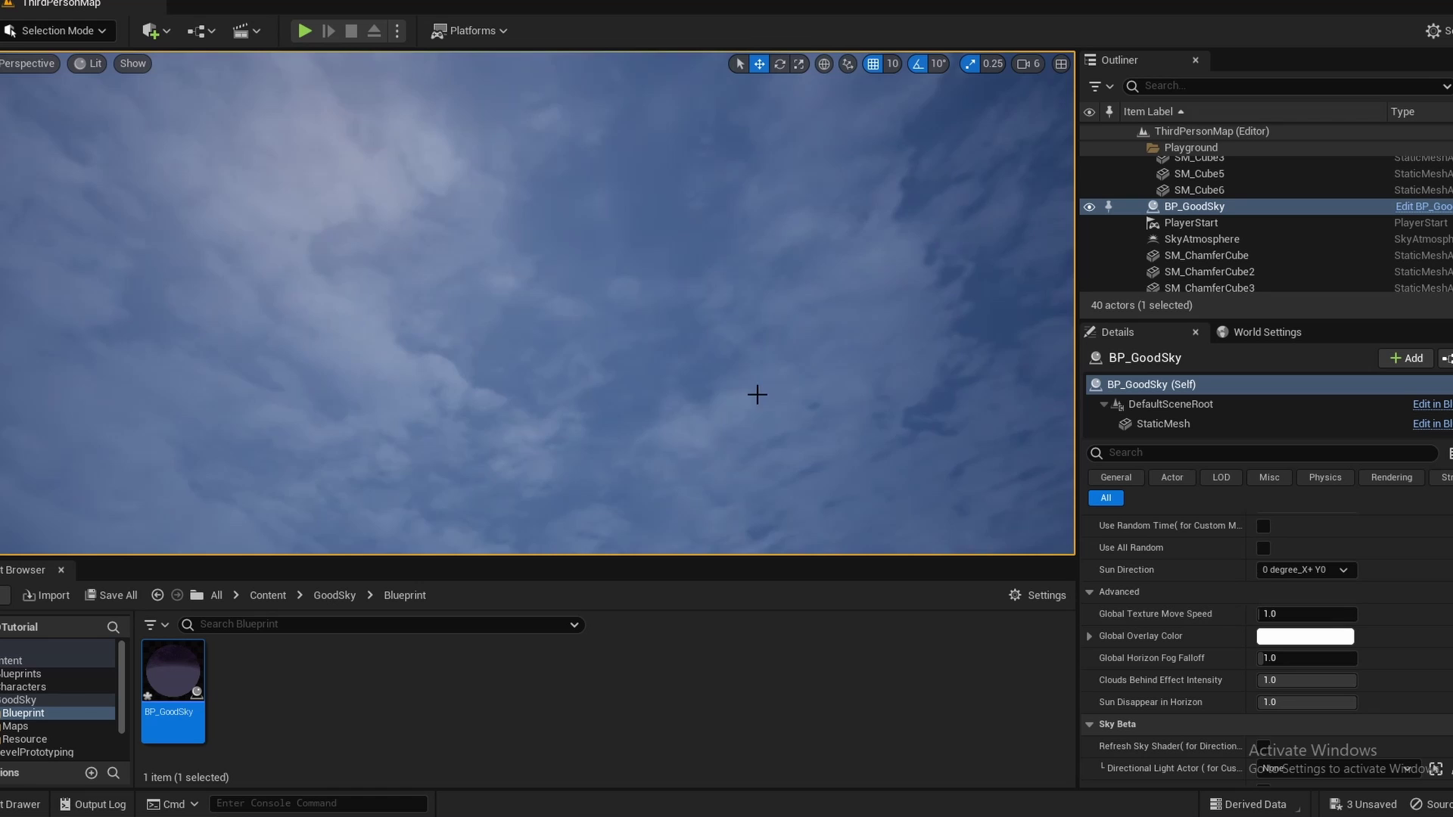
right_drag(705, 346, 684, 412)
mouse_move(663, 268)
right_down()
mouse_move(663, 340)
mouse_move(654, 242)
right_up()
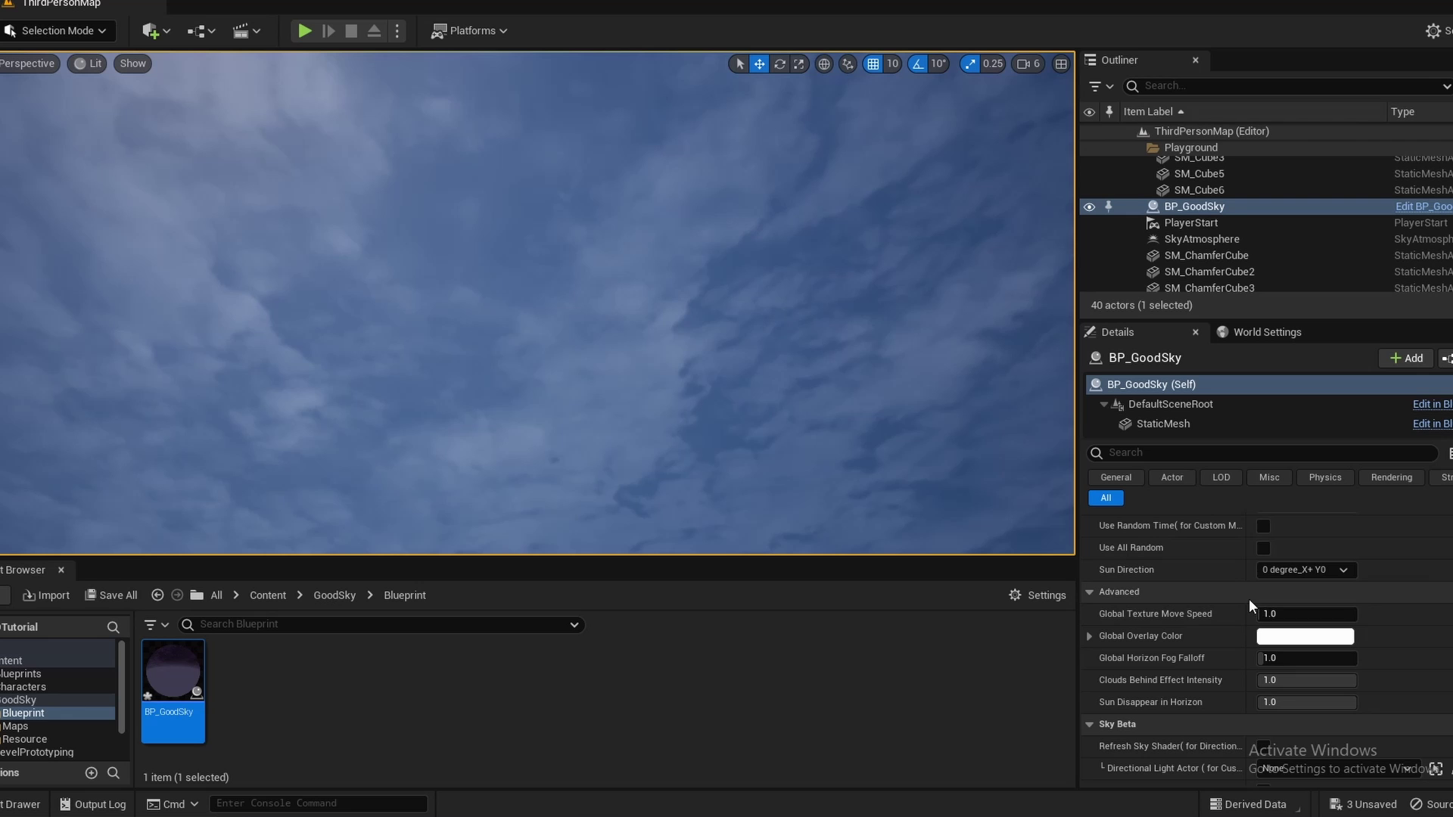
drag(1262, 614, 1324, 614)
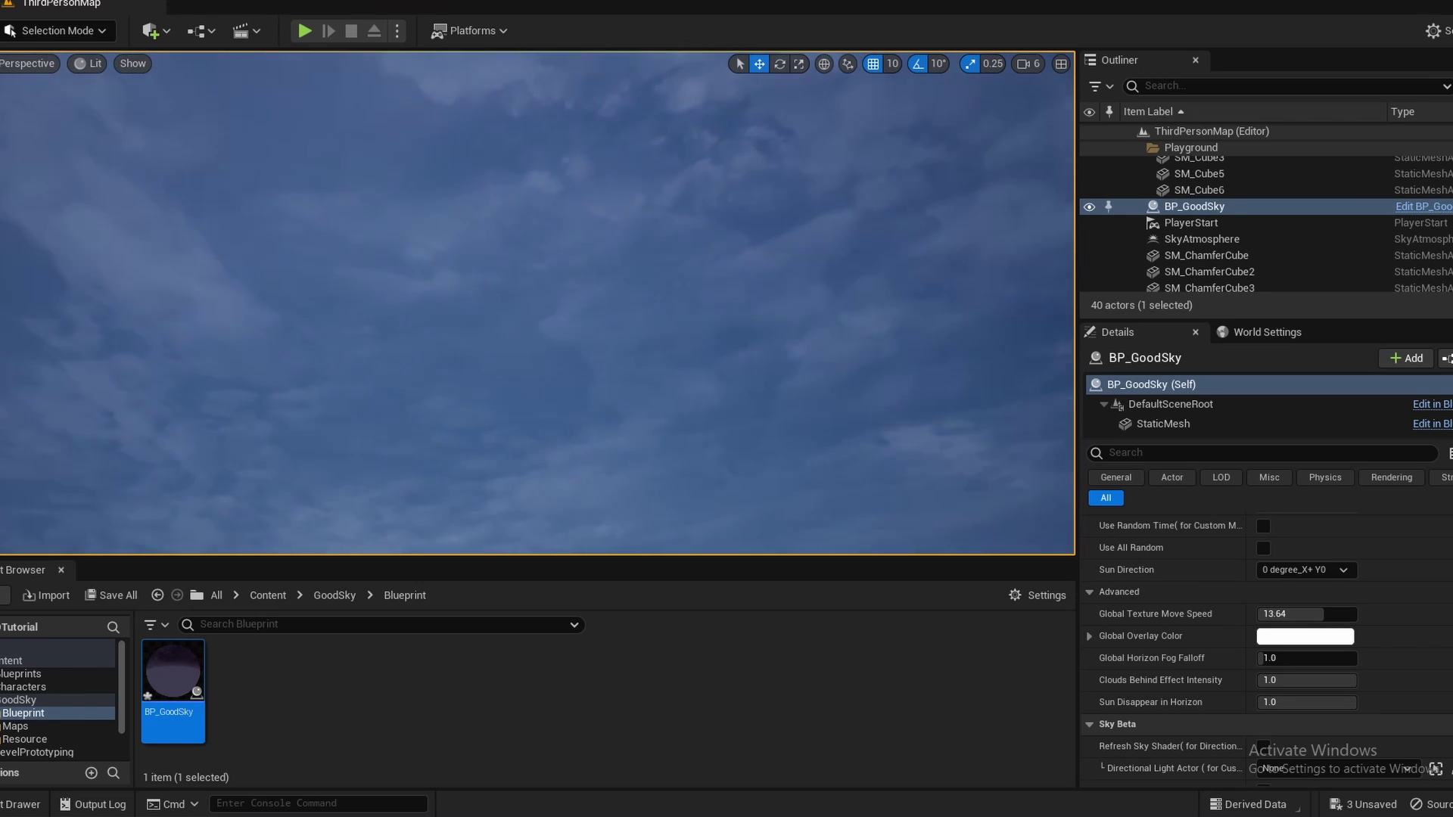
drag(1295, 614, 1346, 614)
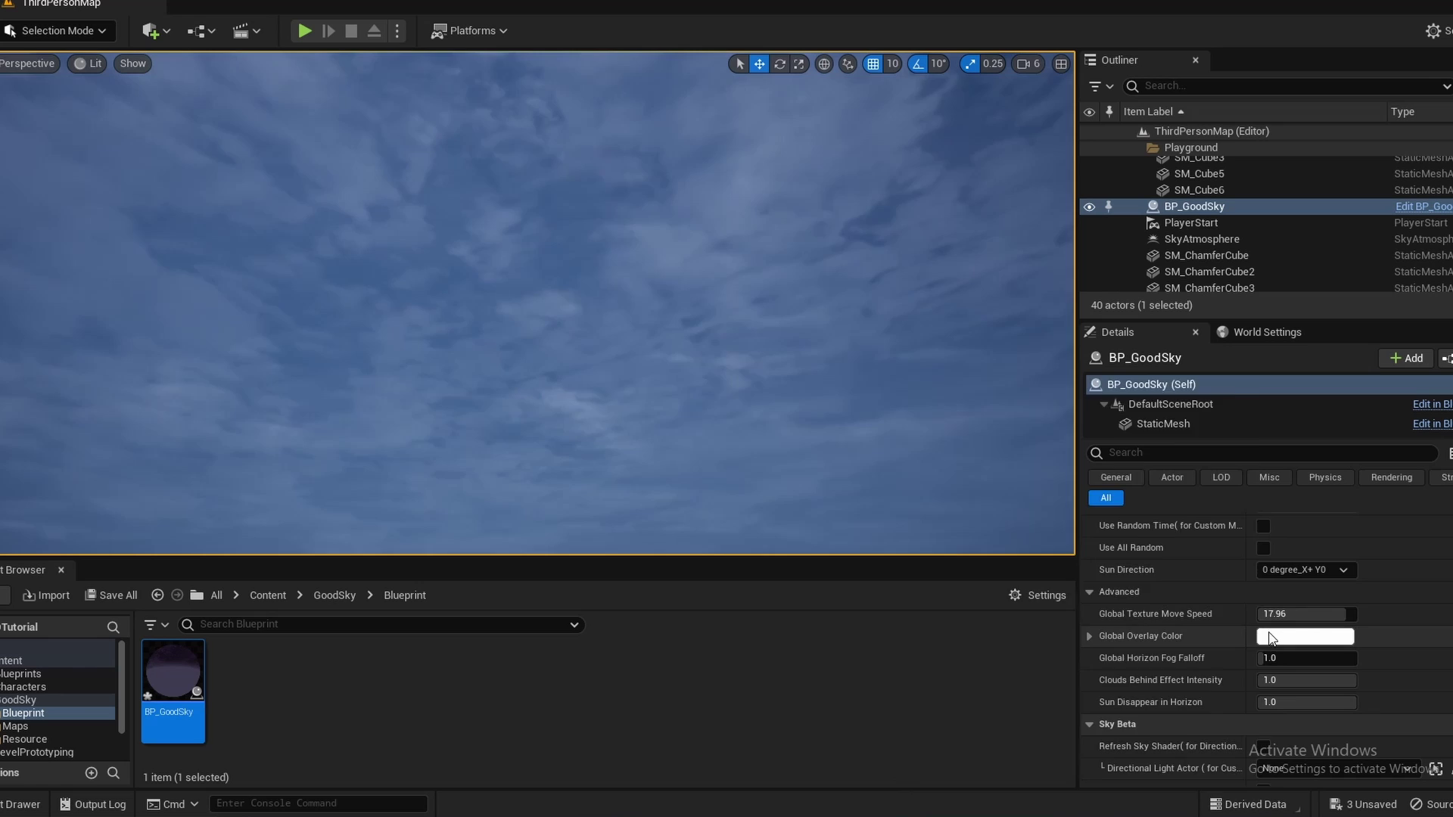
Set the sky's Global Overlay Color to a saturated red.
click(1304, 636)
drag(1065, 566, 1001, 468)
drag(1069, 513, 1105, 528)
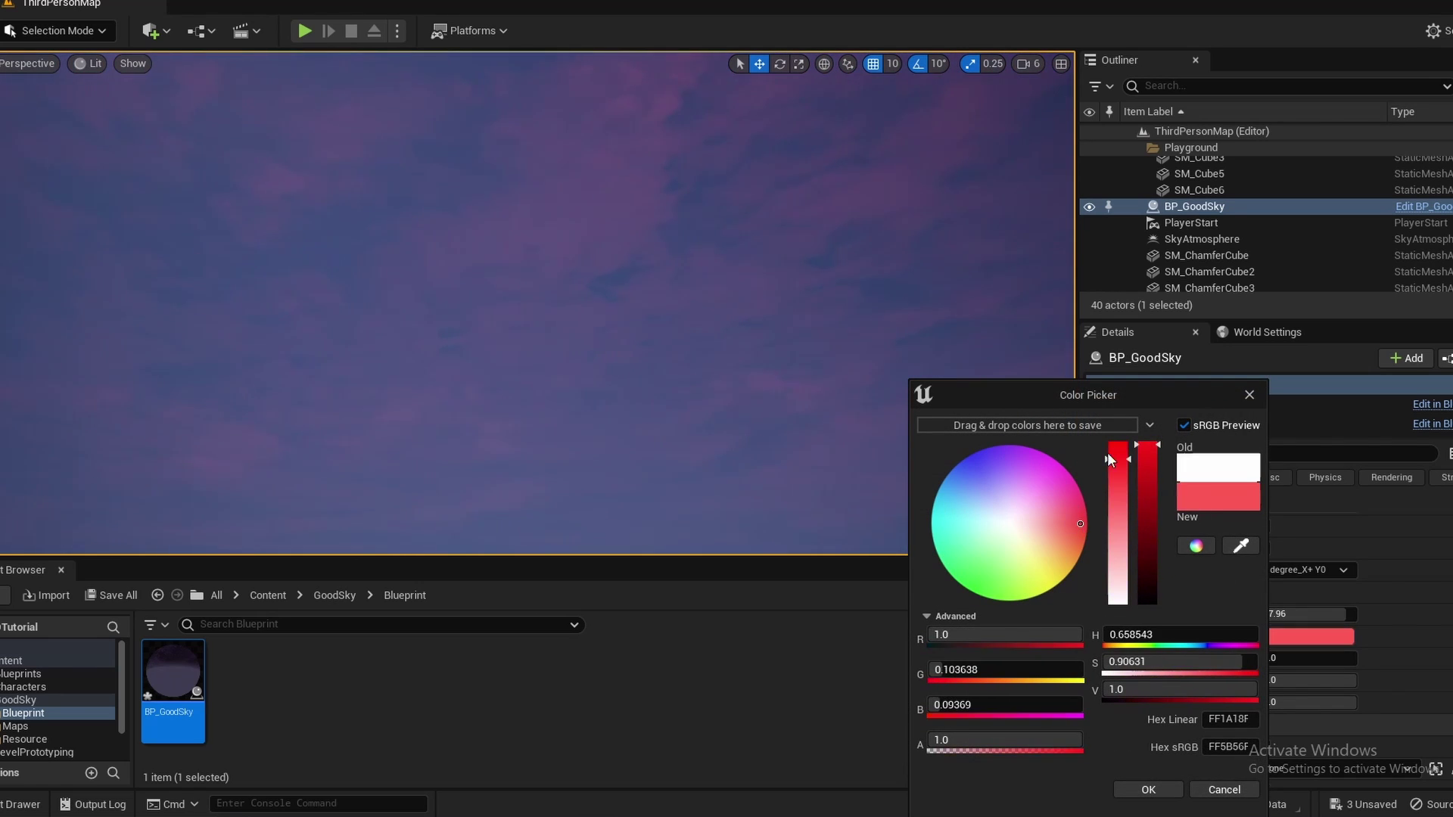
click(1148, 790)
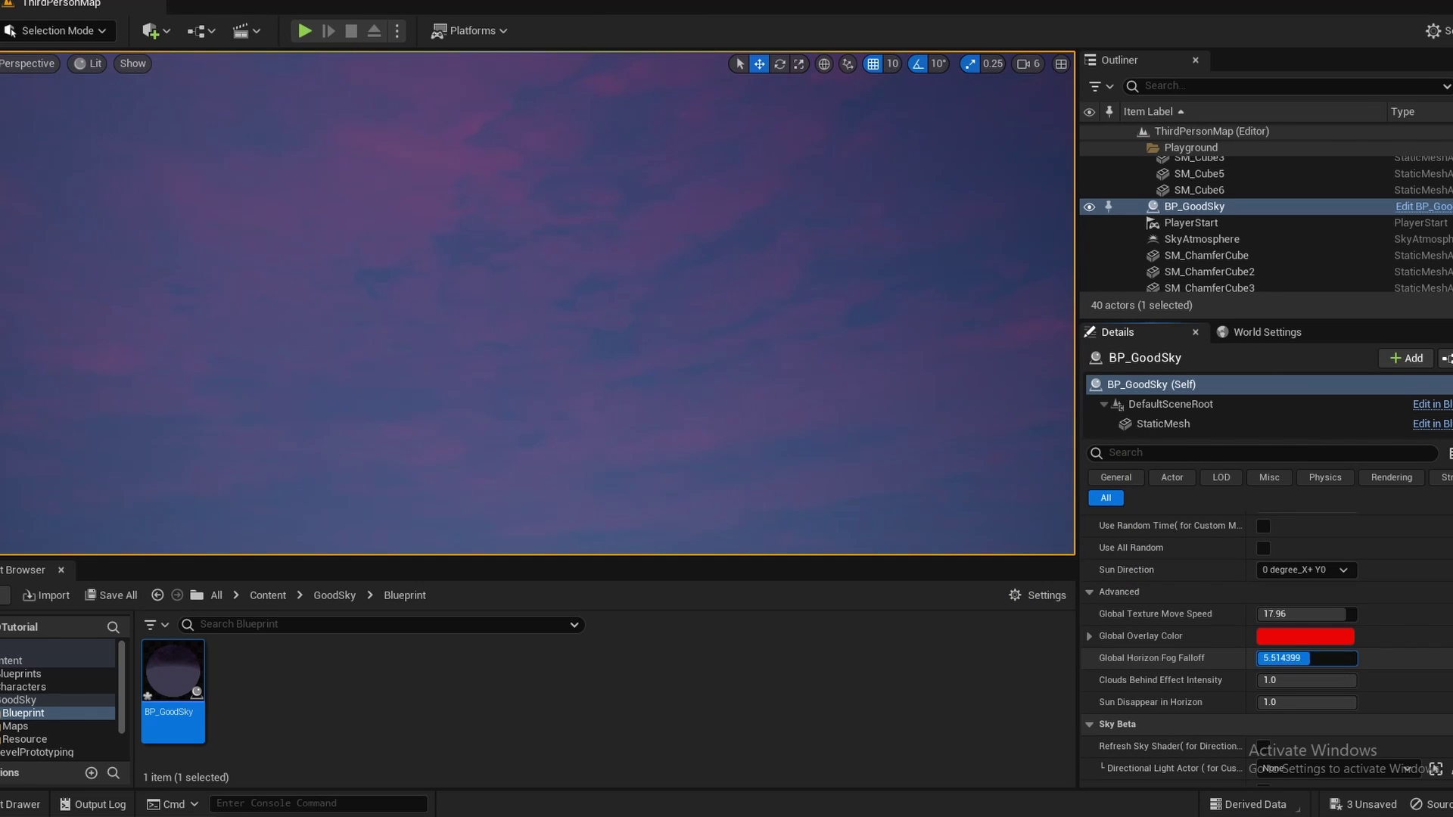
Raise Global Horizon Fog Falloff to about 9.32 and check the sky at the horizon.
right_drag(923, 423, 871, 545)
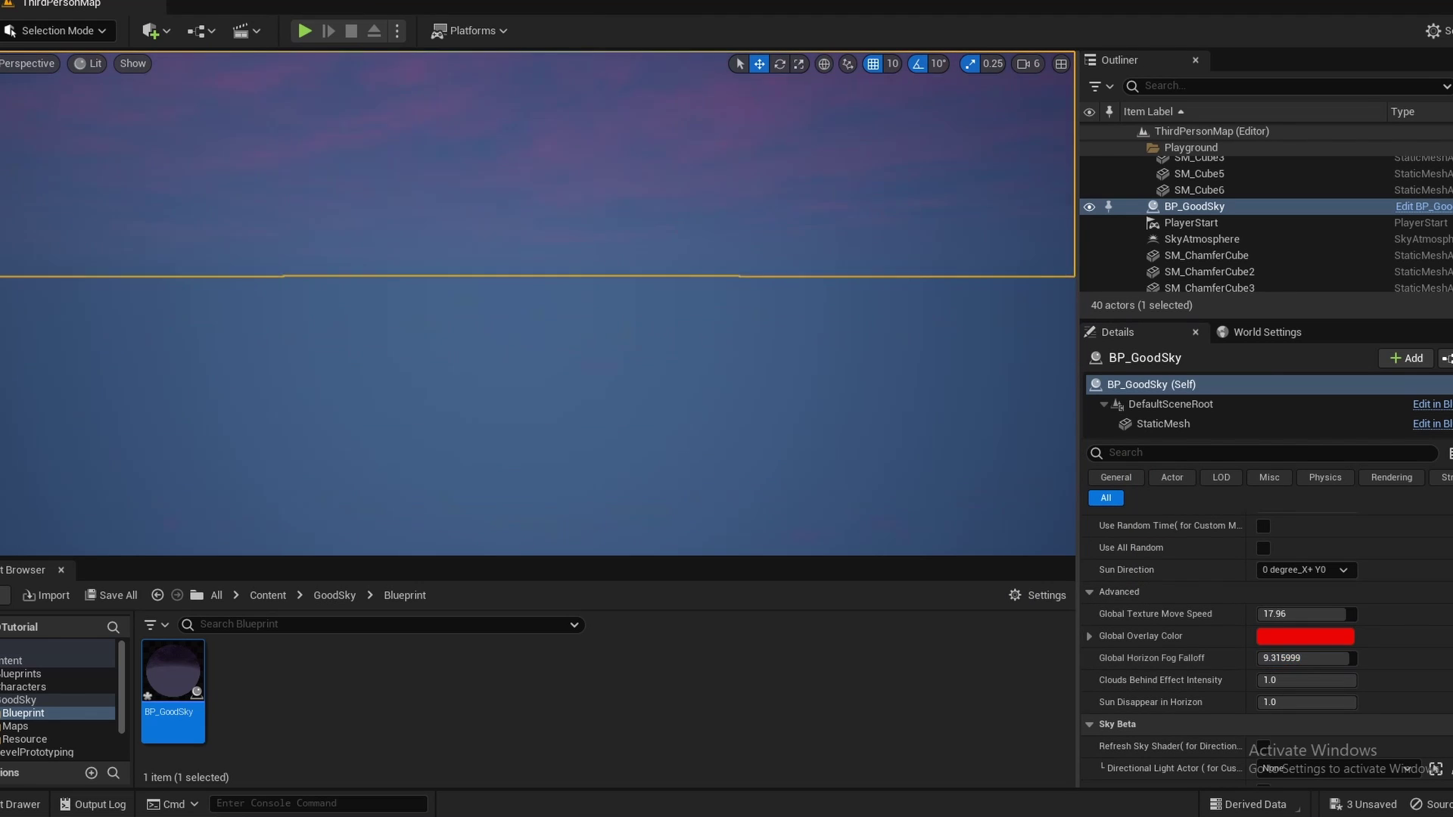
right_drag(765, 200, 765, 174)
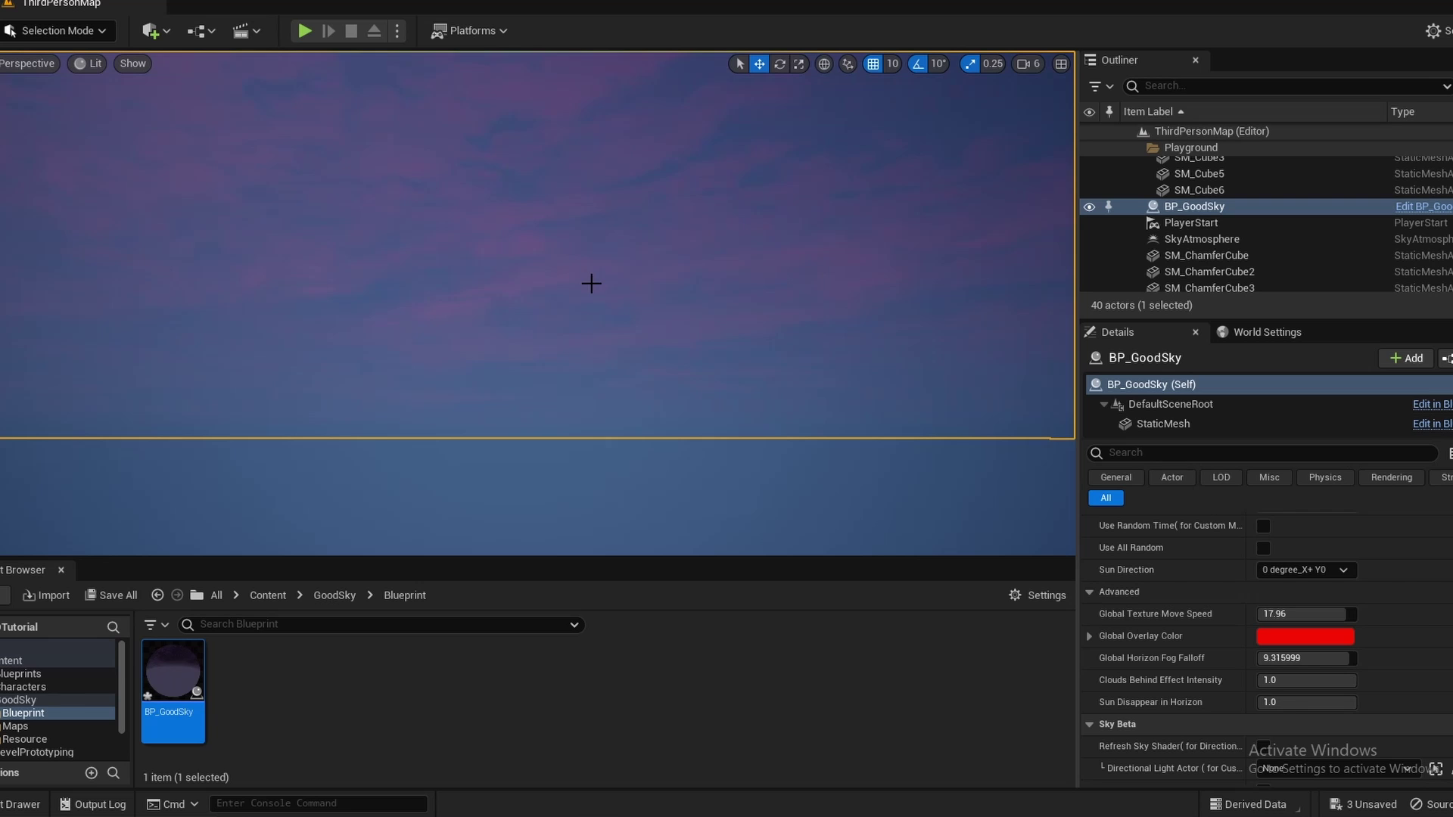
right_drag(920, 429, 920, 379)
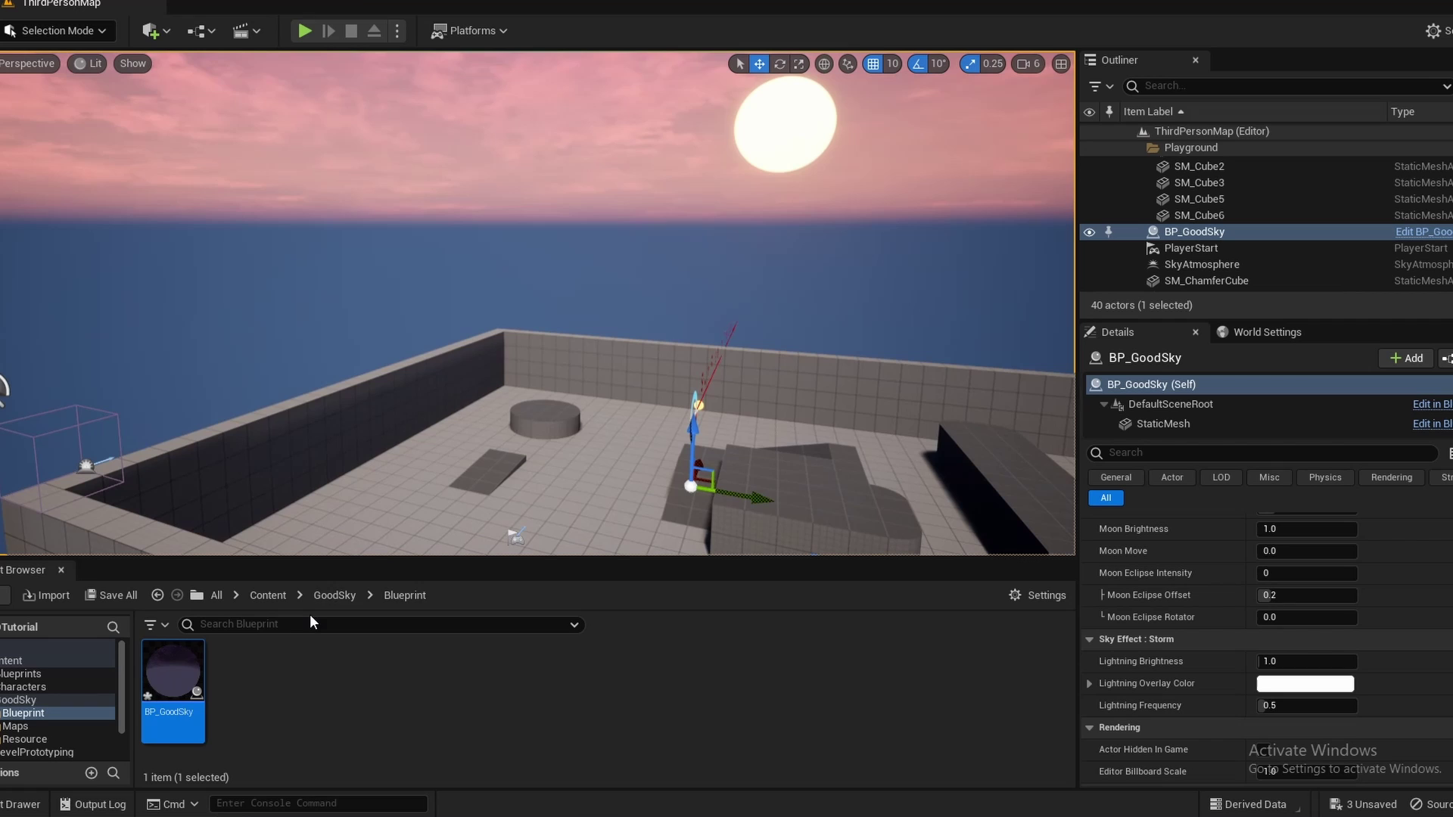
Look through the Blueprint, Maps and Resource folders of the GoodSky content.
click(330, 597)
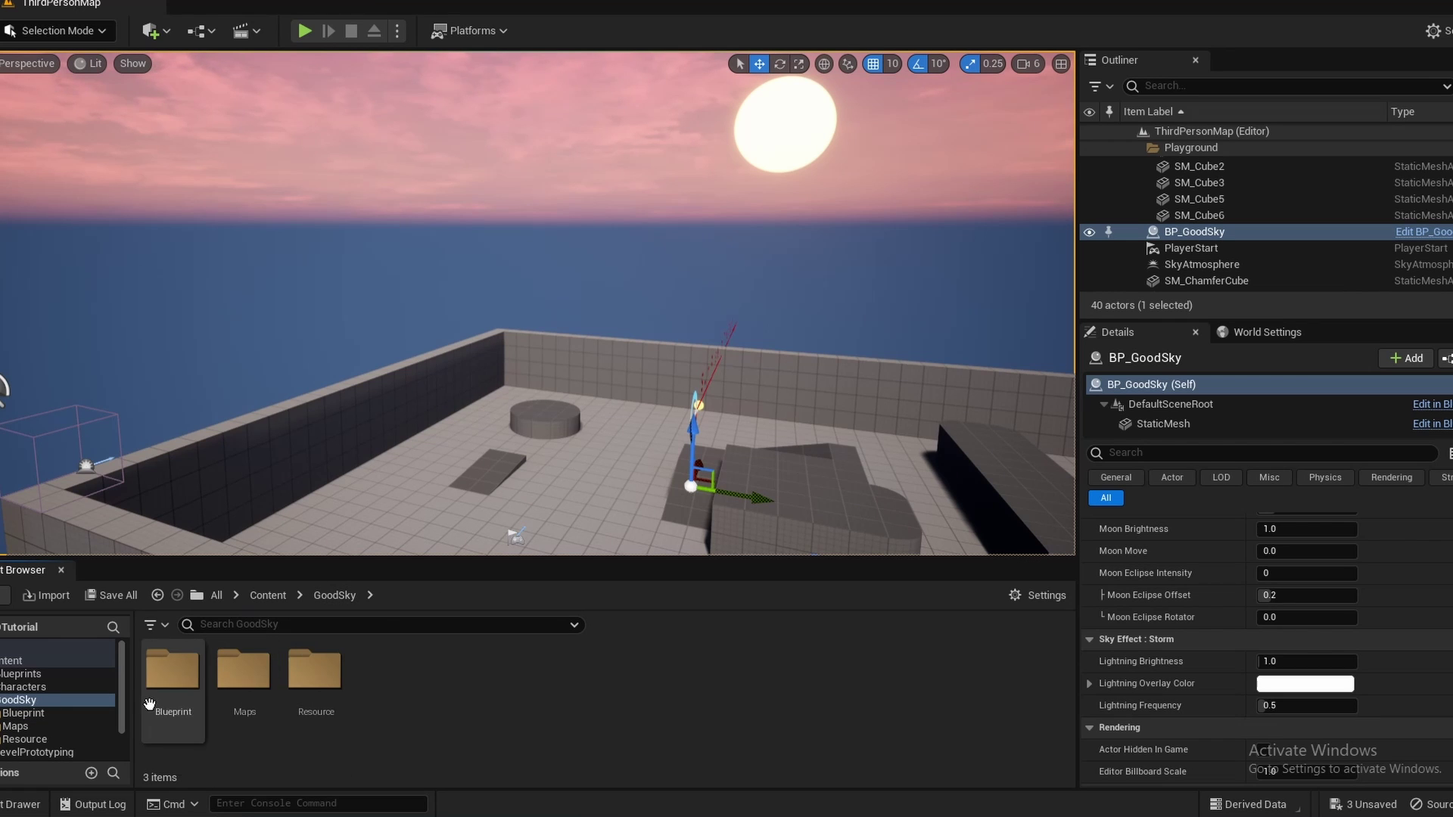
double_click(180, 685)
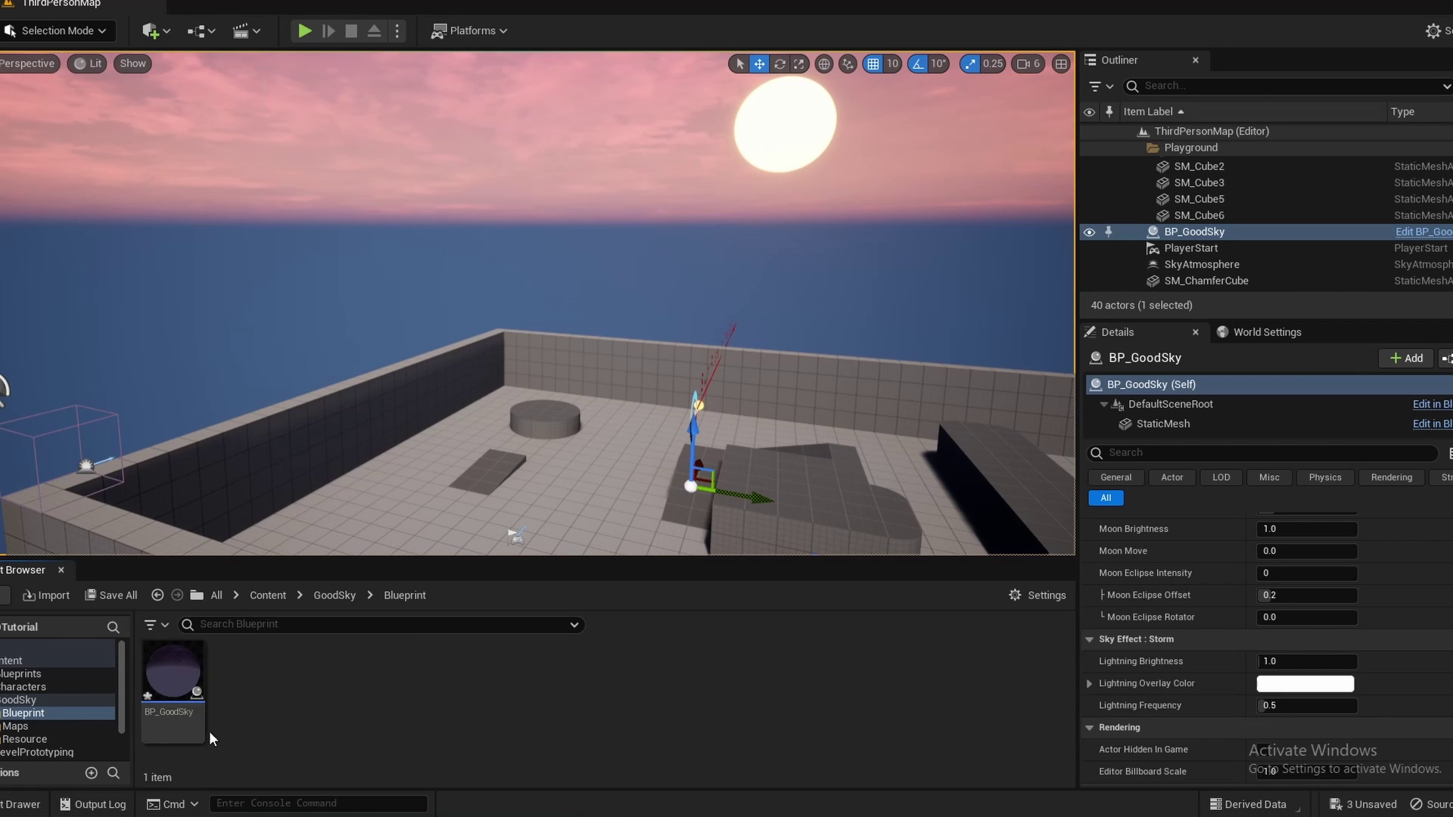
click(320, 595)
double_click(239, 723)
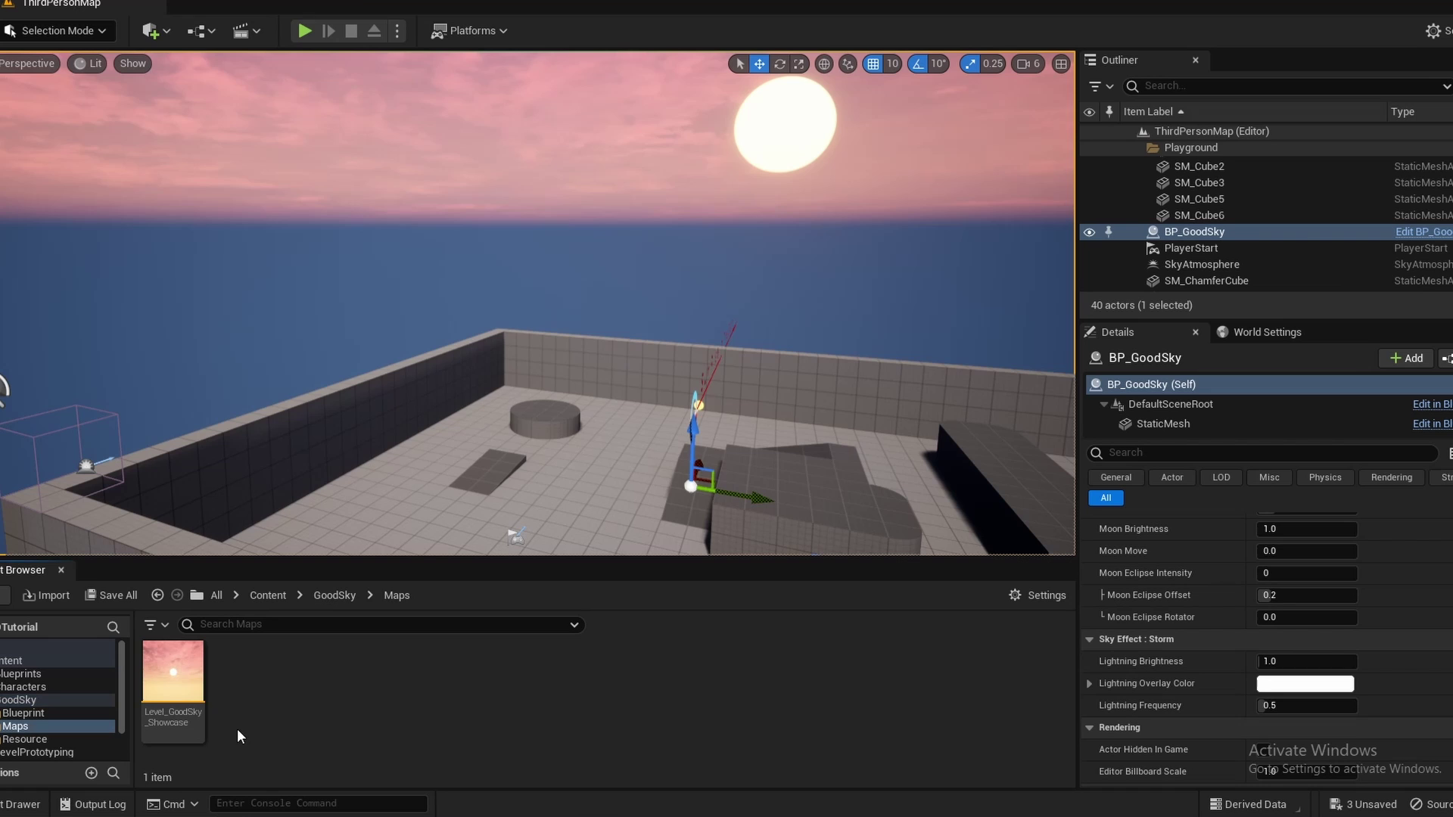
click(337, 598)
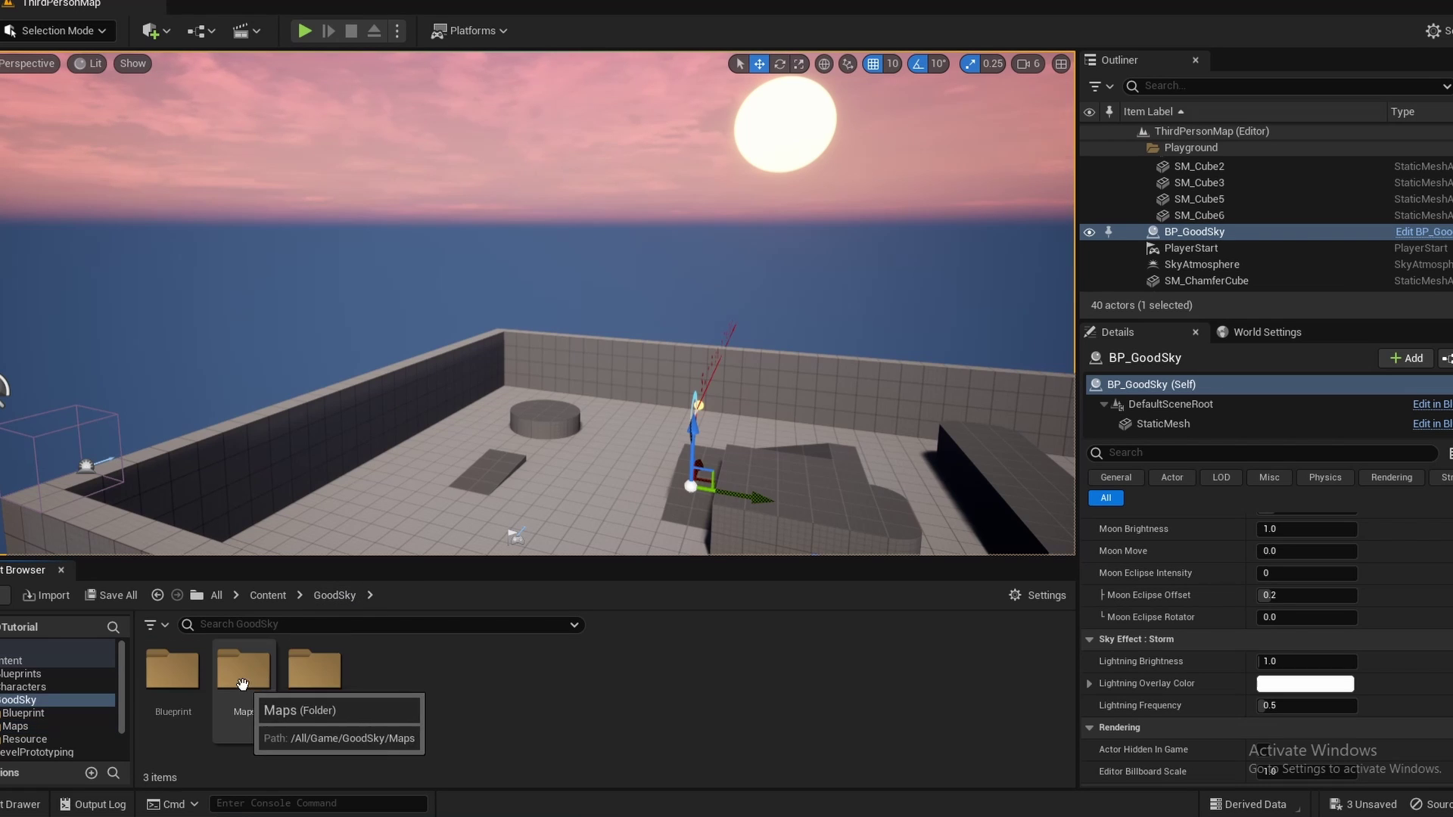
double_click(311, 677)
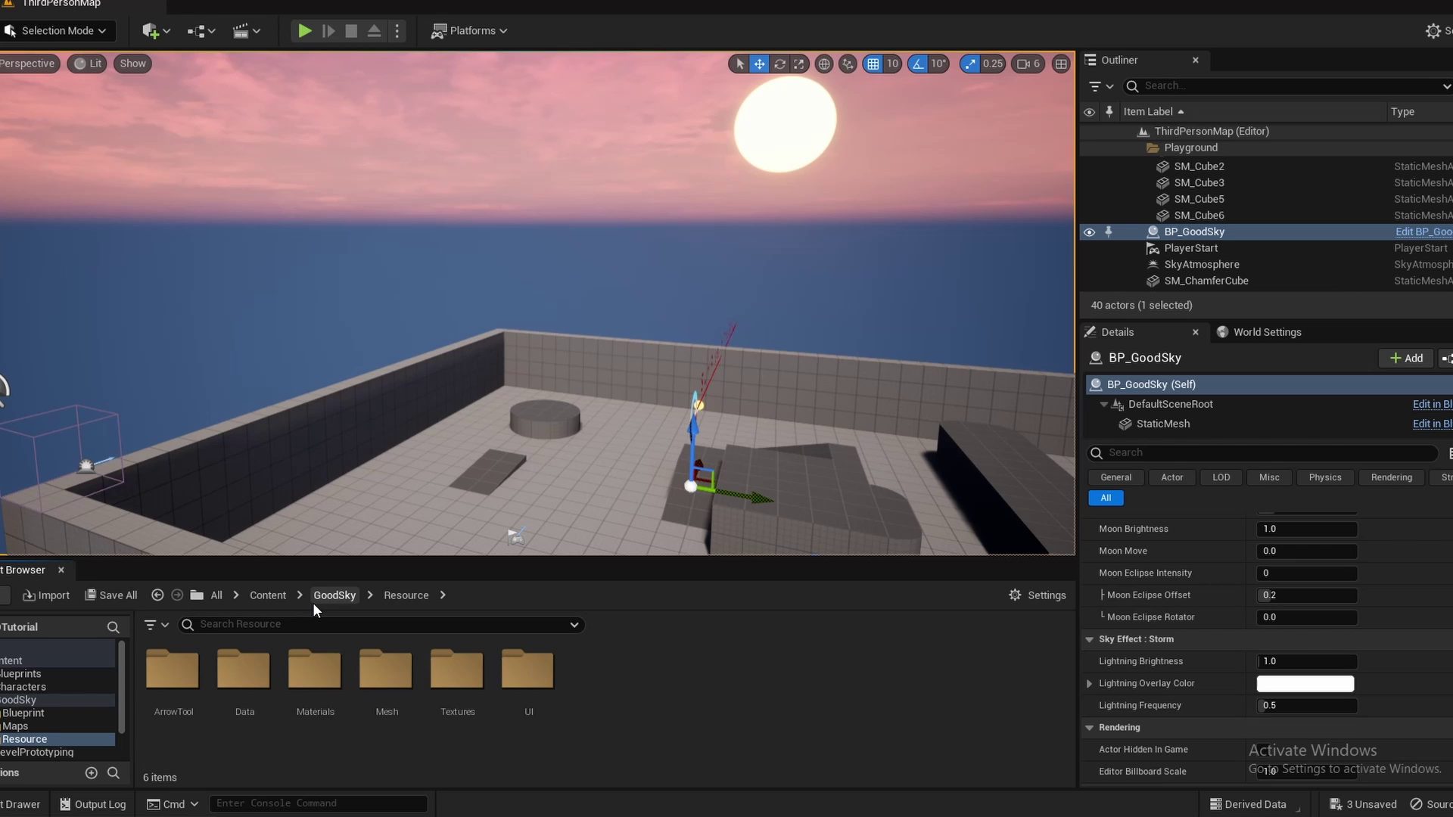
Return to the main Content folder and look around the level and its sky.
right_drag(651, 290, 575, 303)
right_drag(459, 365, 382, 459)
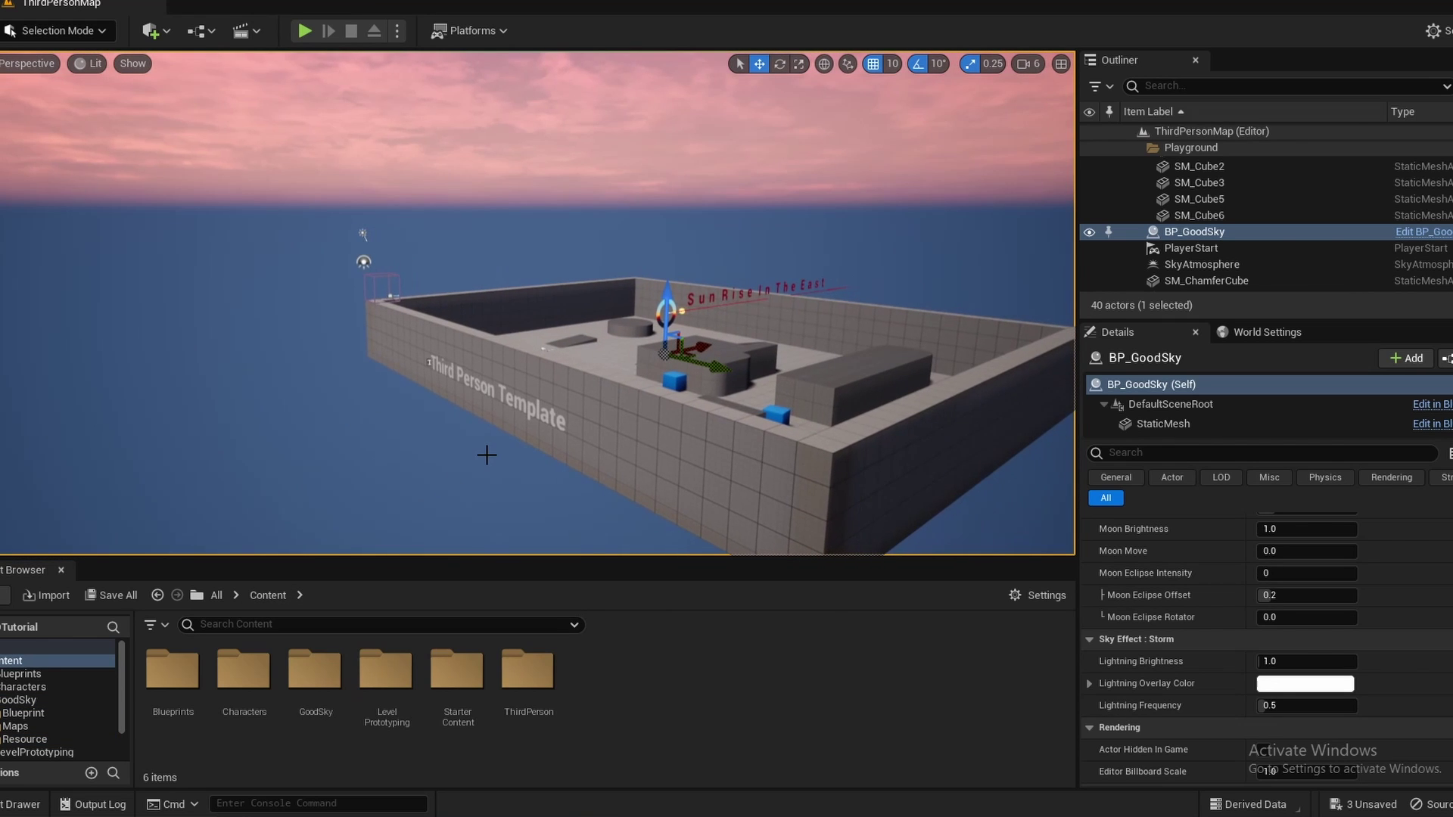
right_drag(598, 386, 393, 356)
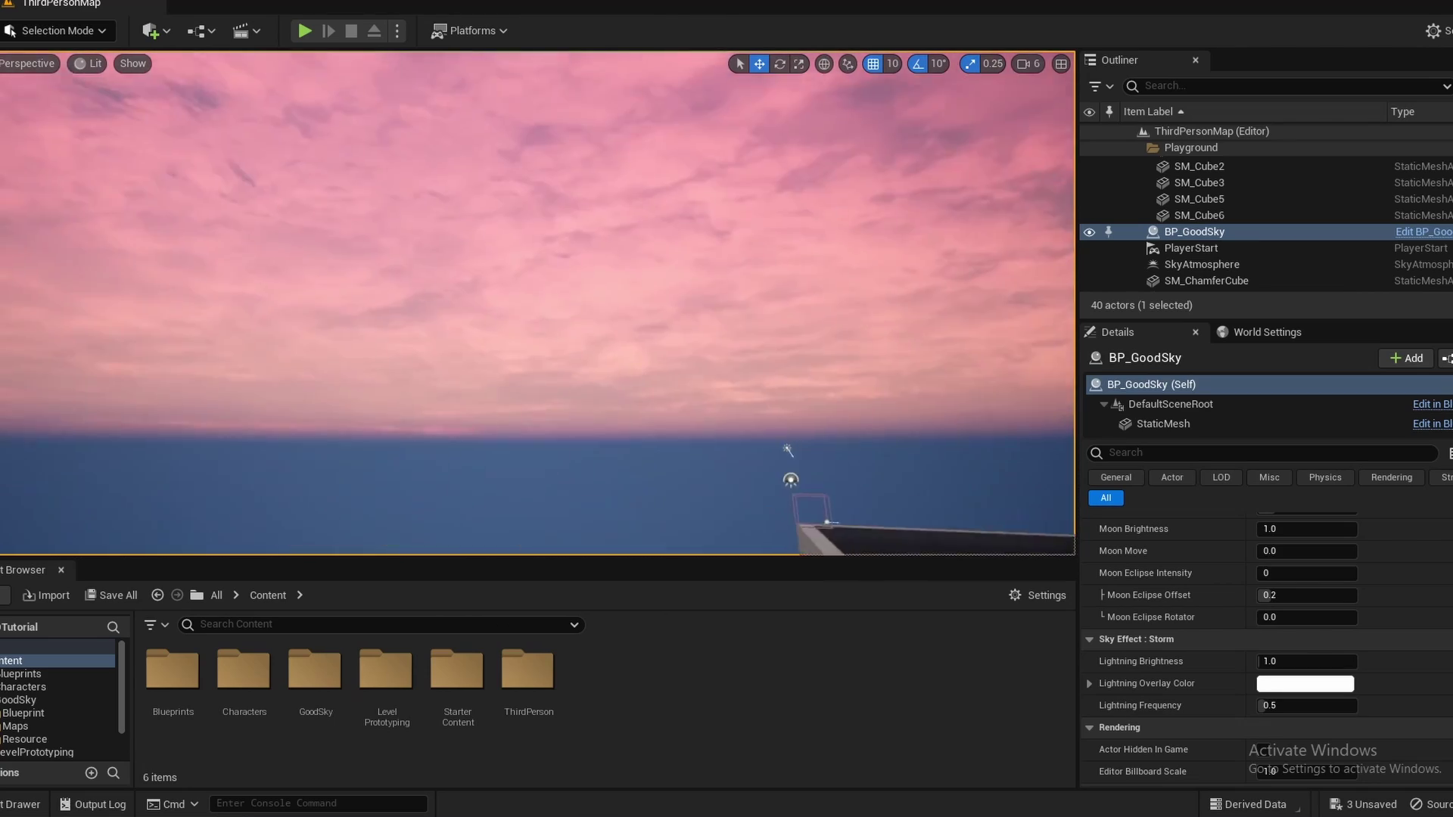